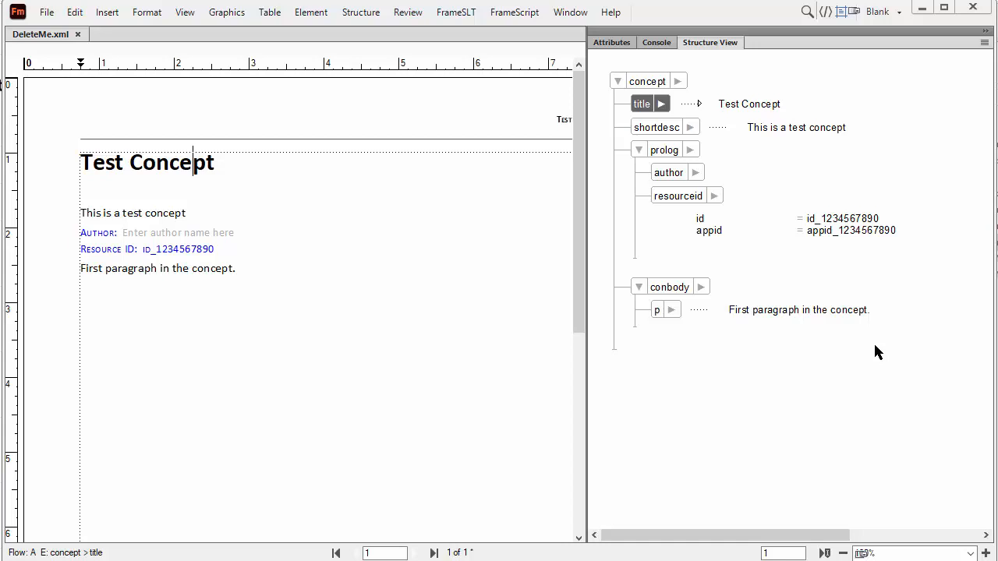
{"action": "left_click", "coordinate": [675, 198]}
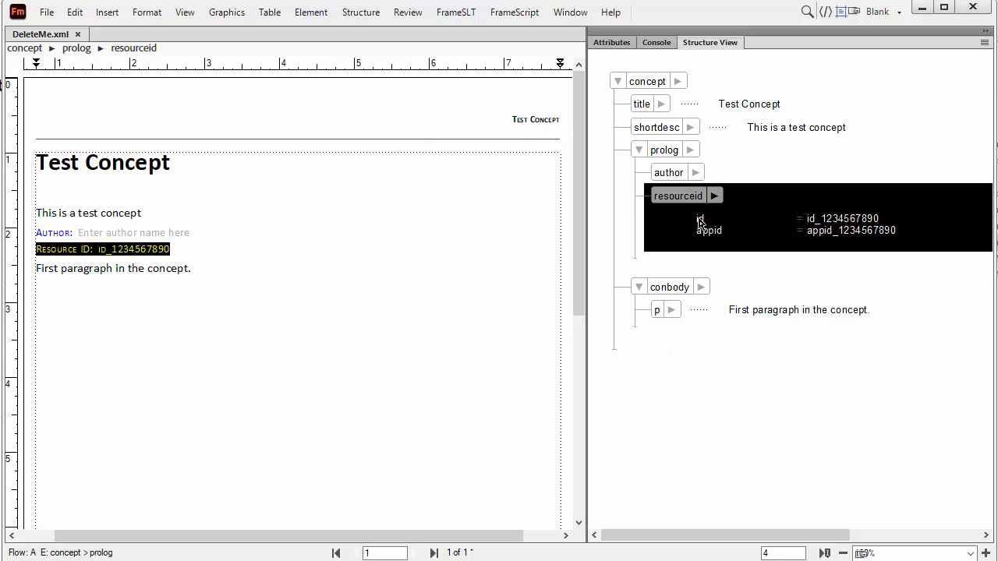
{"action": "left_click", "coordinate": [811, 233]}
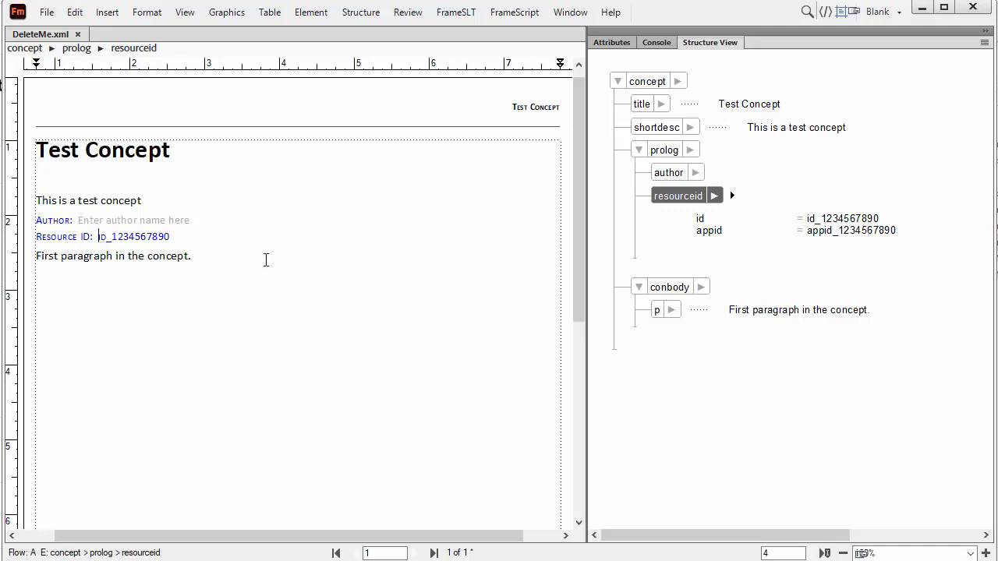
{"action": "double_click", "coordinate": [841, 220]}
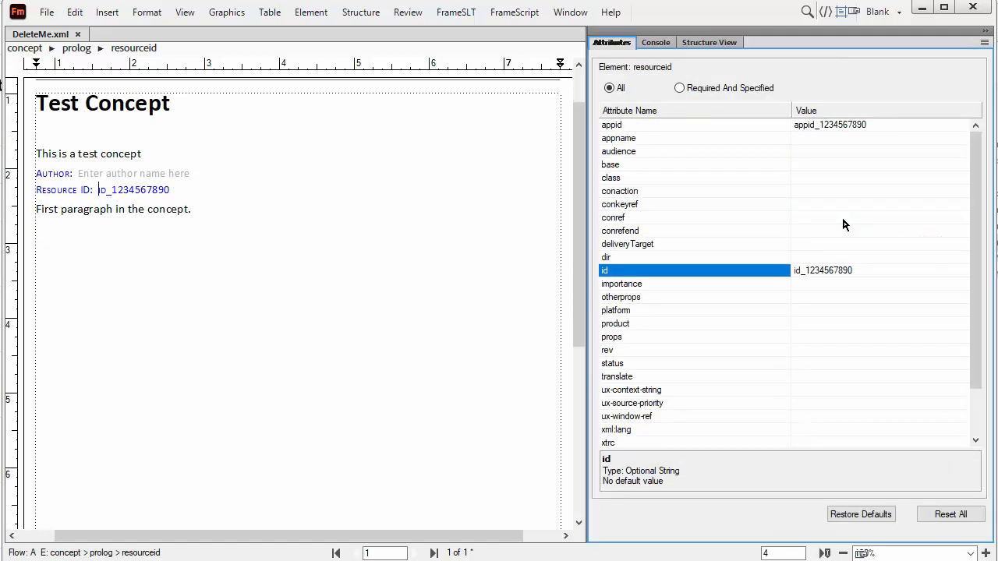
{"action": "left_click", "coordinate": [861, 270]}
{"action": "type", "text": "x"}
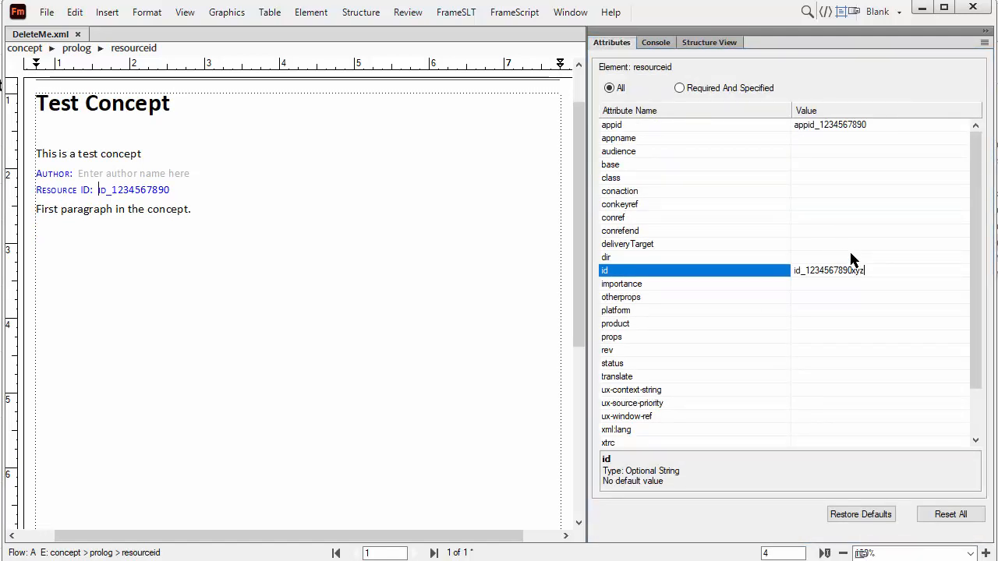
{"action": "type", "text": "yz"}
{"action": "key", "text": "Return"}
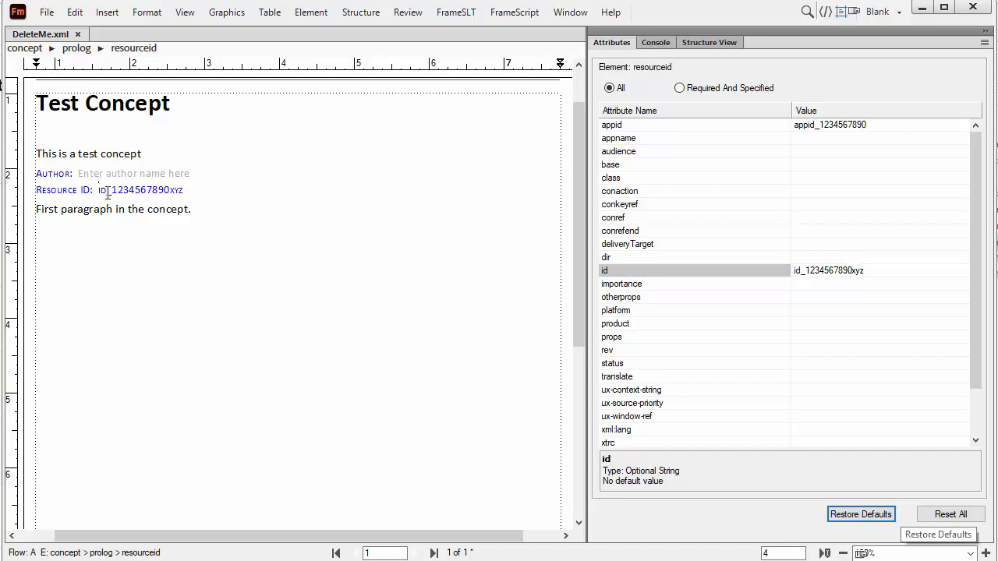
{"action": "left_click", "coordinate": [849, 125]}
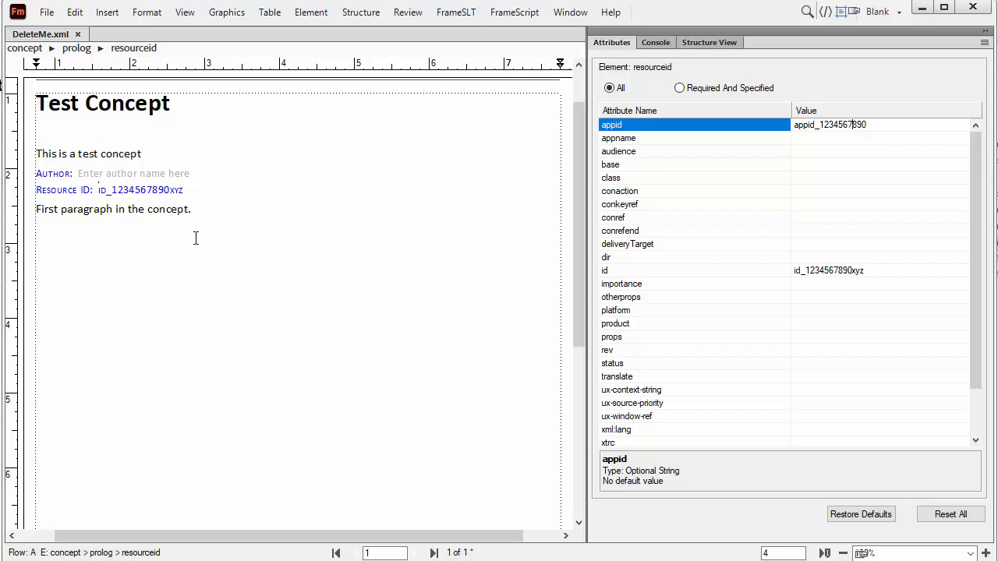
Step: Check which structured application is assigned to the DeleteMe.xml document, without changing it
{"action": "left_click", "coordinate": [351, 13]}
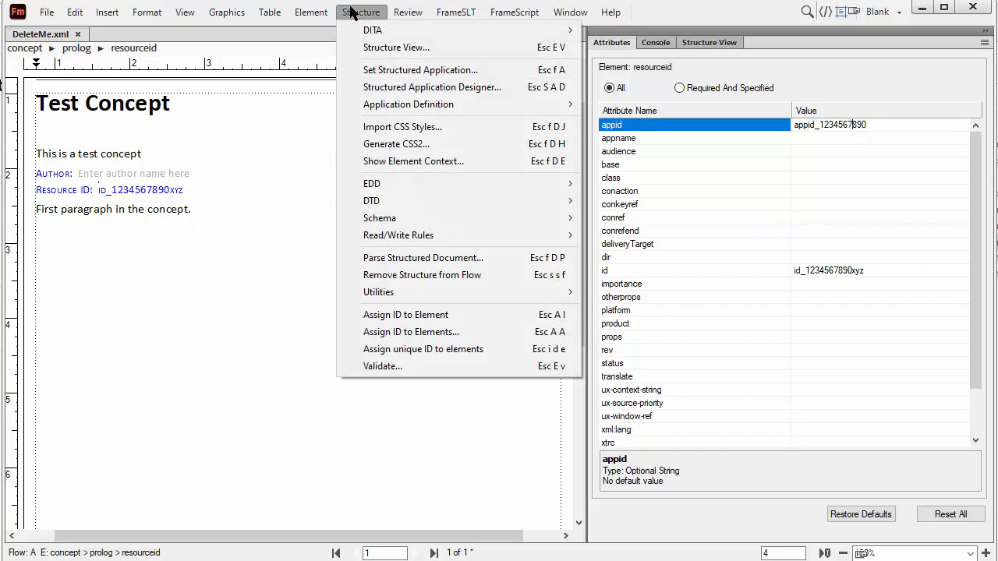
{"action": "left_click", "coordinate": [364, 70]}
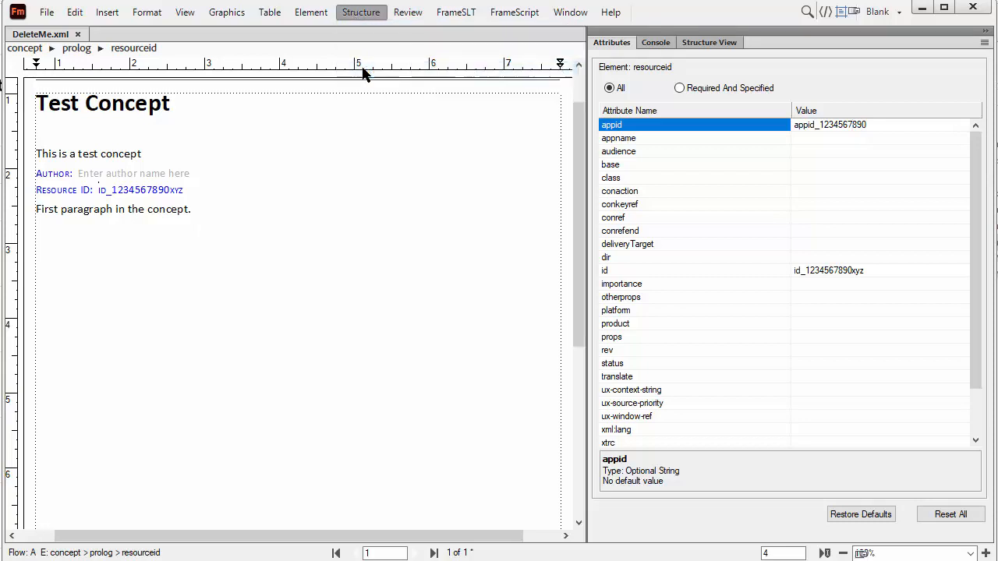
{"action": "left_click_drag", "start_coordinate": [615, 290], "coordinate": [393, 279]}
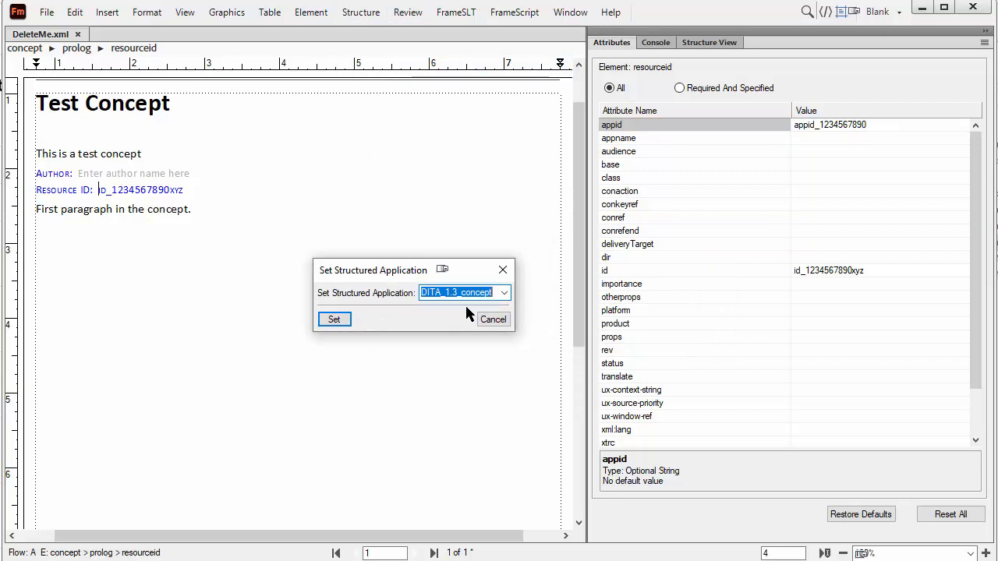
{"action": "left_click", "coordinate": [493, 319]}
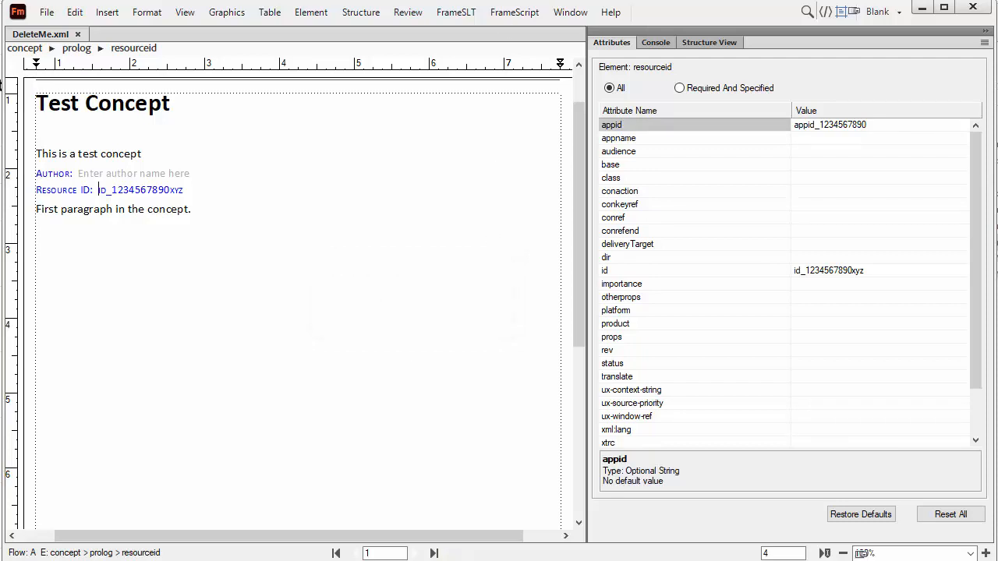
Step: Open the global application definitions file, accepting the prompt about missing write permission
{"action": "left_click", "coordinate": [372, 16]}
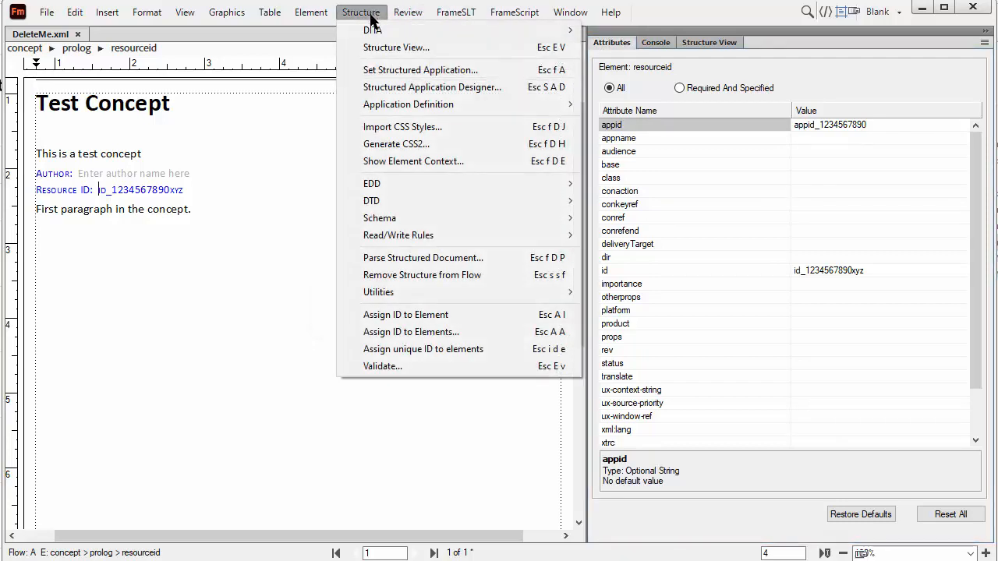
{"action": "mouse_move", "coordinate": [375, 105]}
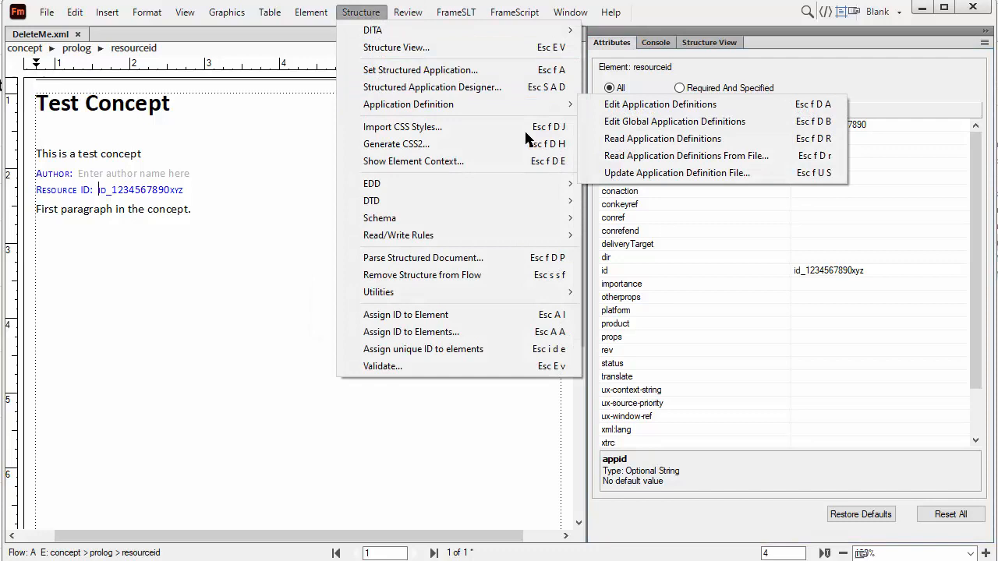
{"action": "left_click", "coordinate": [637, 123]}
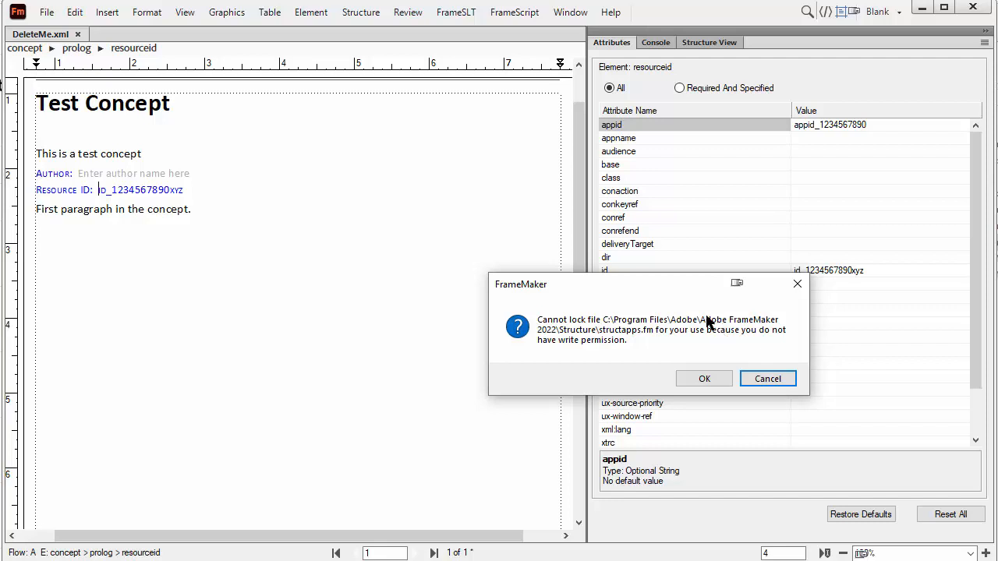
{"action": "left_click", "coordinate": [704, 379]}
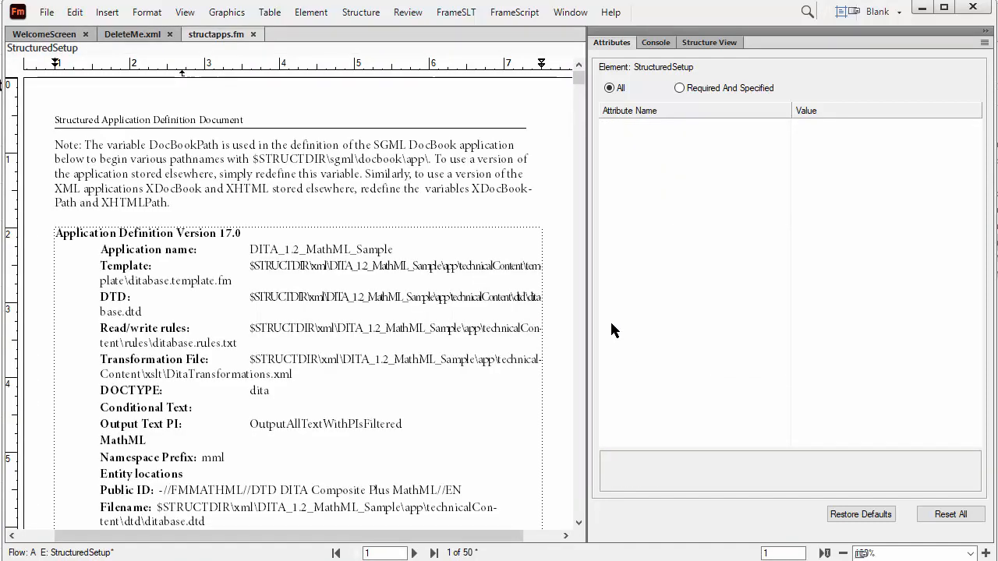
Step: Copy the DITA_1.3_concept XMLApplication element from the global application definitions and close that file
{"action": "left_click", "coordinate": [724, 45]}
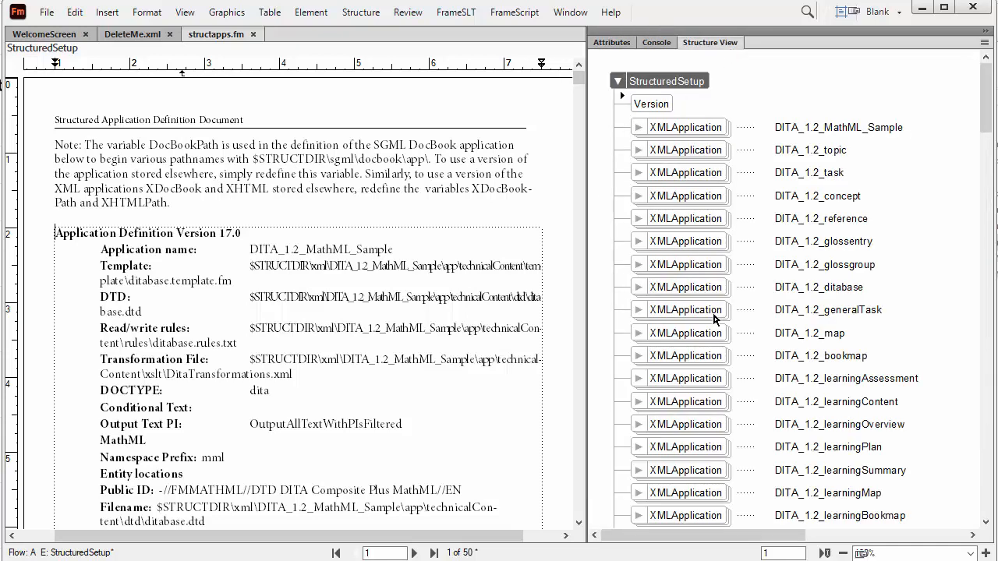
{"action": "scroll", "coordinate": [715, 315], "scroll_direction": "down", "scroll_amount": 5}
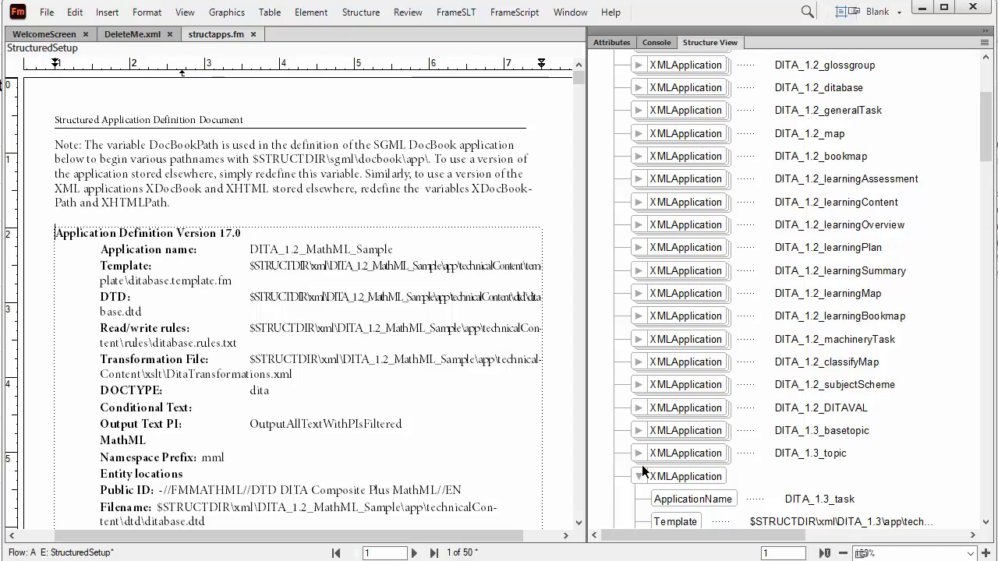
{"action": "left_click", "coordinate": [640, 474]}
{"action": "scroll", "coordinate": [641, 474], "scroll_direction": "down", "scroll_amount": 2}
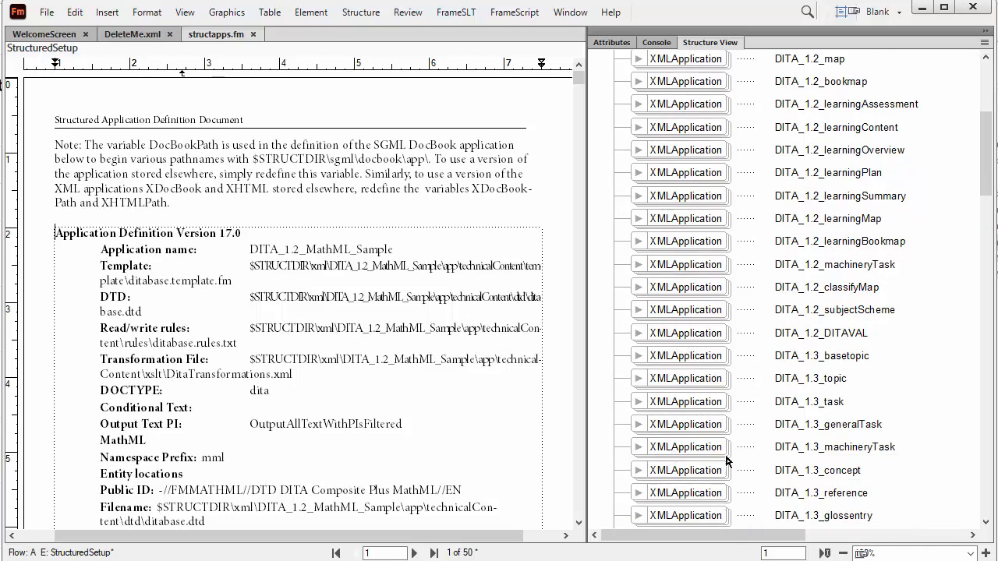
{"action": "left_click", "coordinate": [678, 471]}
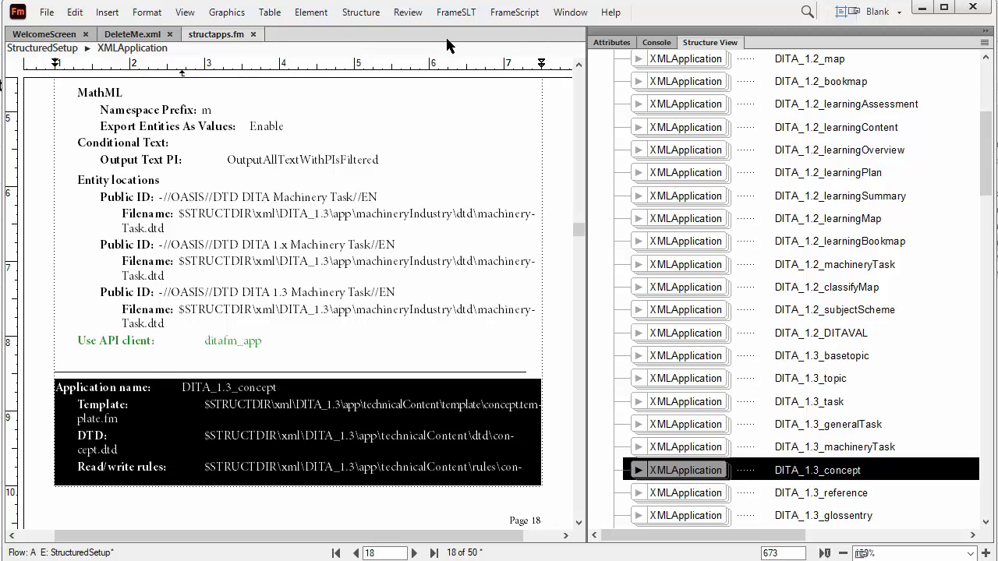
{"action": "left_click", "coordinate": [253, 34]}
{"action": "left_click", "coordinate": [655, 344]}
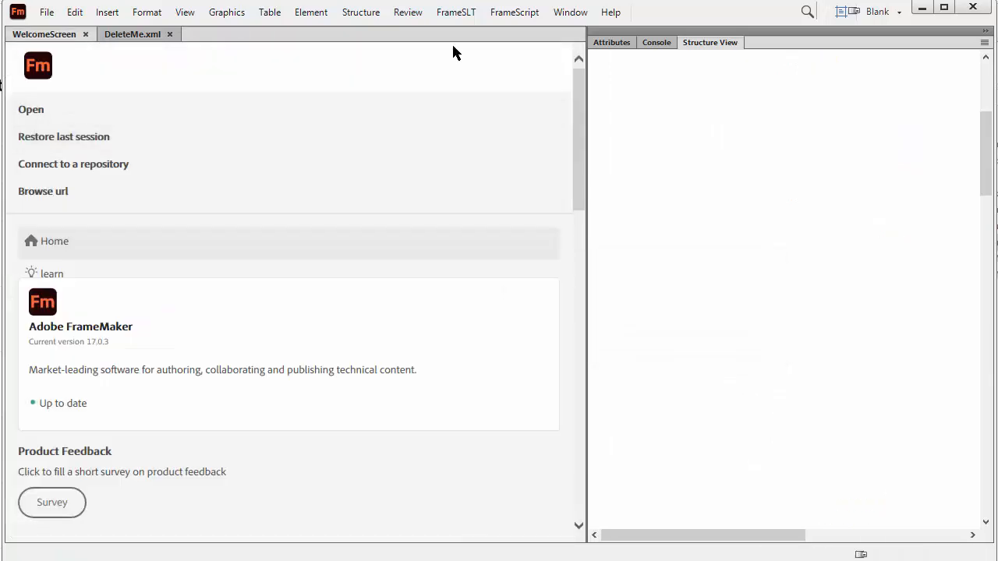
Step: Open the non-global application definitions file and paste the copied DITA_1.3_concept application after the Version element
{"action": "left_click", "coordinate": [378, 11]}
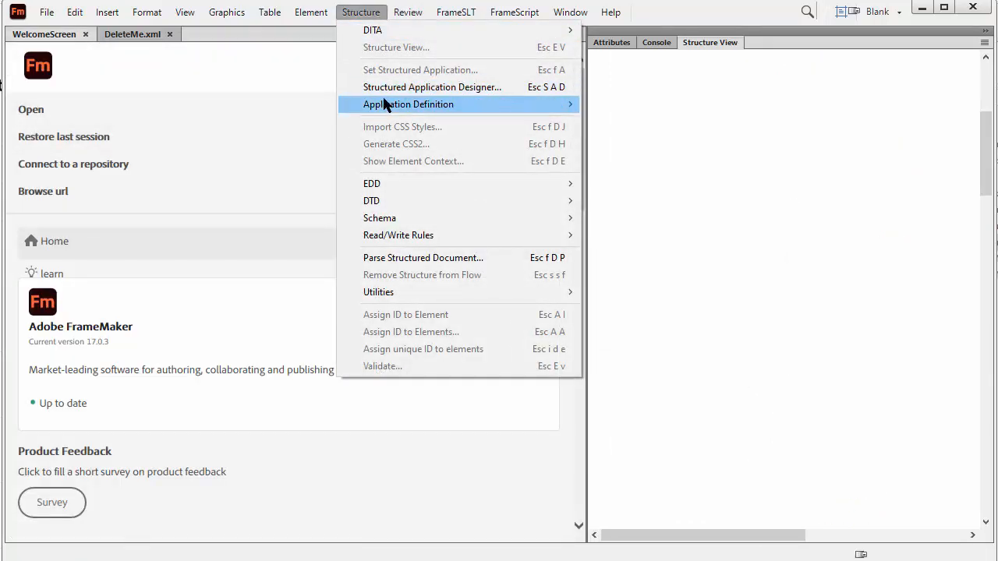
{"action": "mouse_move", "coordinate": [456, 102]}
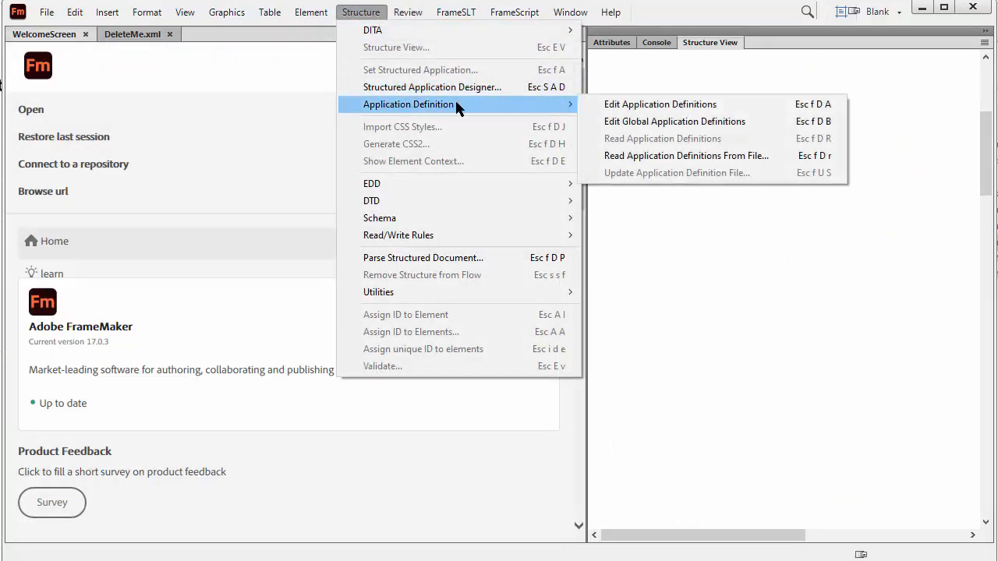
{"action": "left_click", "coordinate": [628, 109]}
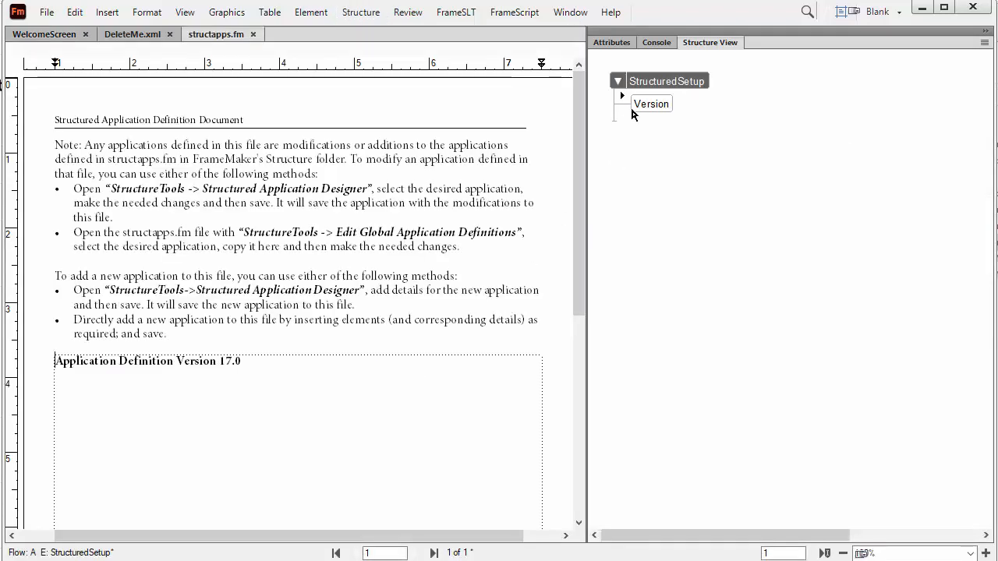
{"action": "left_click", "coordinate": [622, 115]}
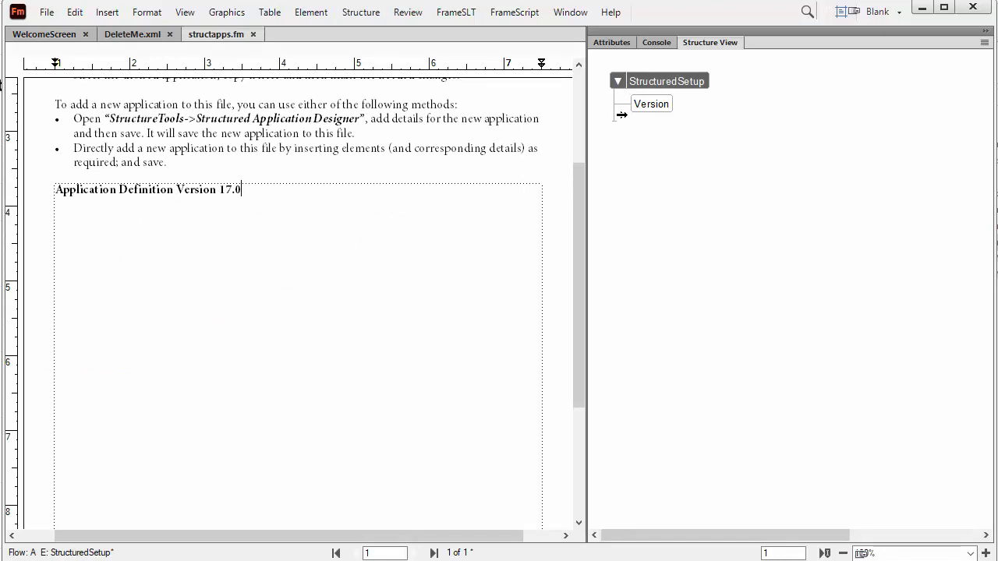
{"action": "key", "text": "ctrl+v"}
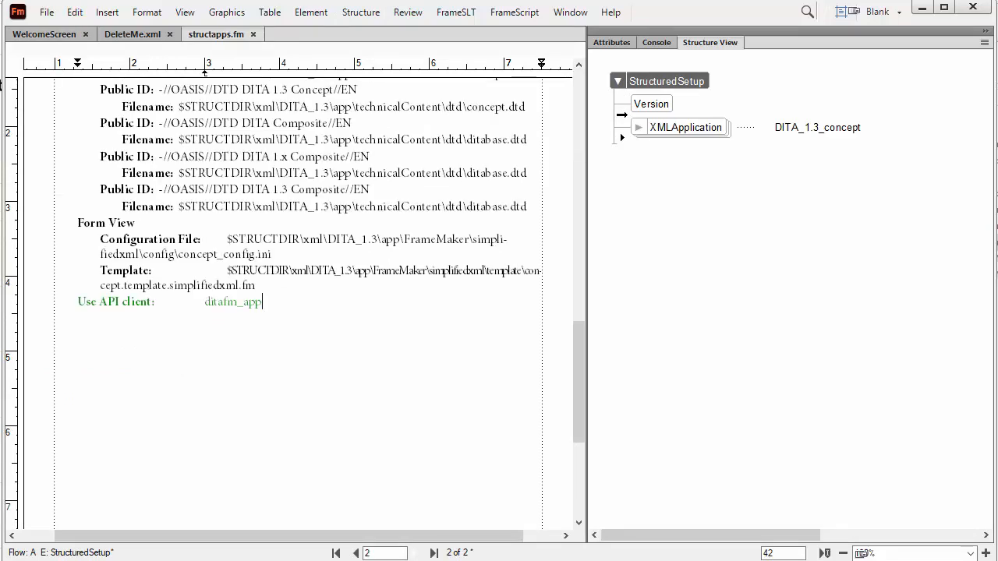
Step: Review the pasted DITA_1.3_concept definition, examining the folders and file name in its Template path
{"action": "scroll", "coordinate": [131, 415], "scroll_direction": "up", "scroll_amount": 5}
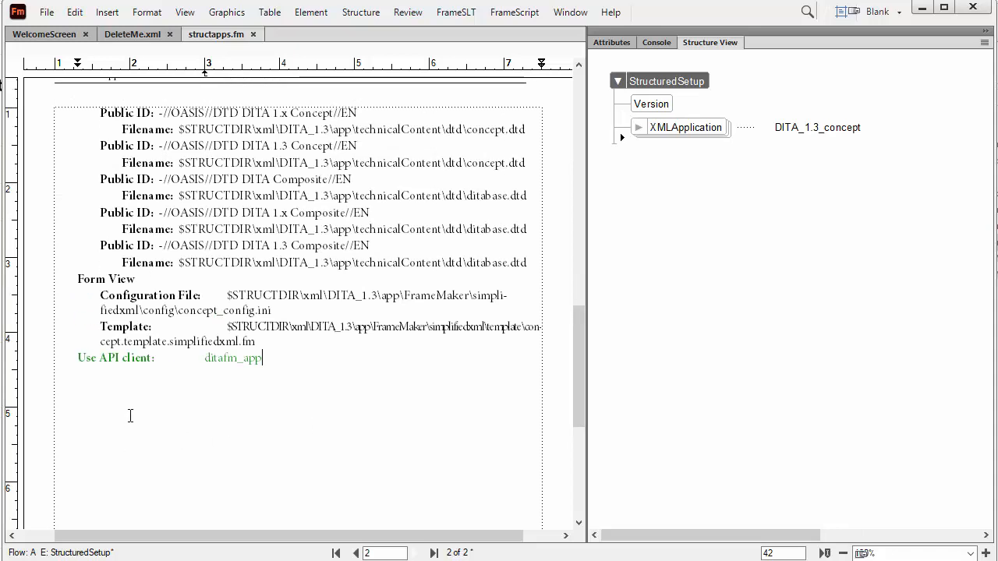
{"action": "scroll", "coordinate": [131, 415], "scroll_direction": "up", "scroll_amount": 6}
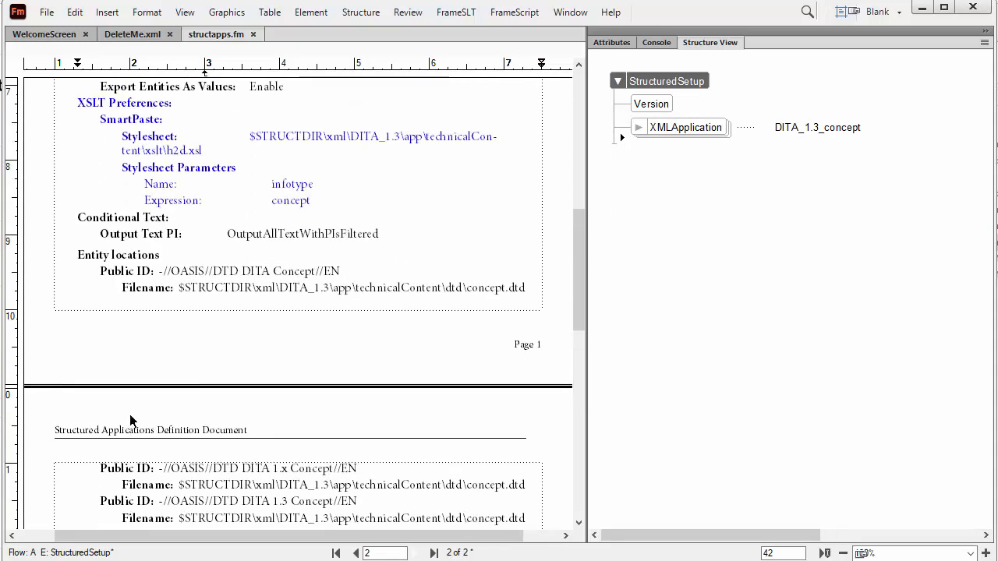
{"action": "scroll", "coordinate": [131, 419], "scroll_direction": "up", "scroll_amount": 3}
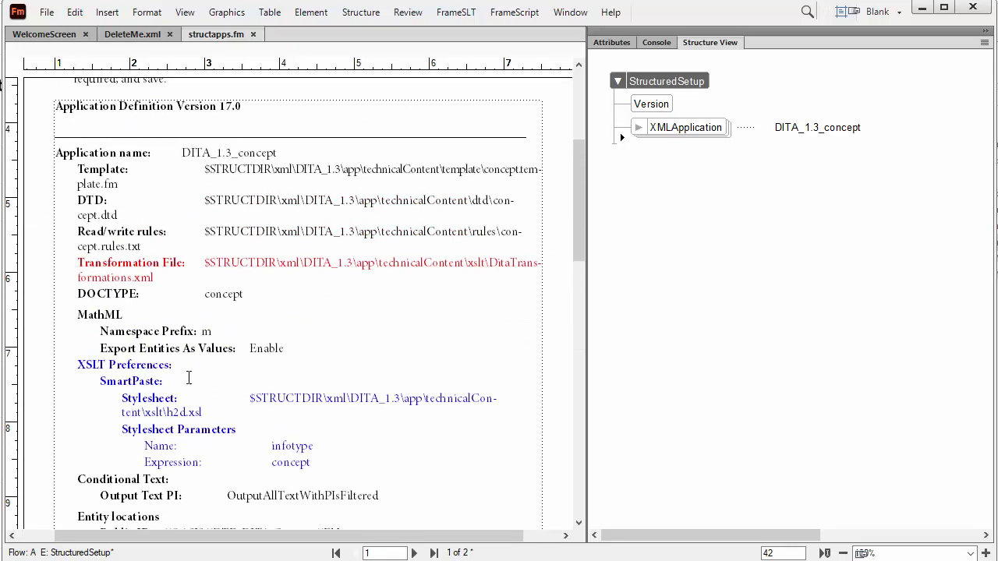
{"action": "left_click", "coordinate": [495, 168]}
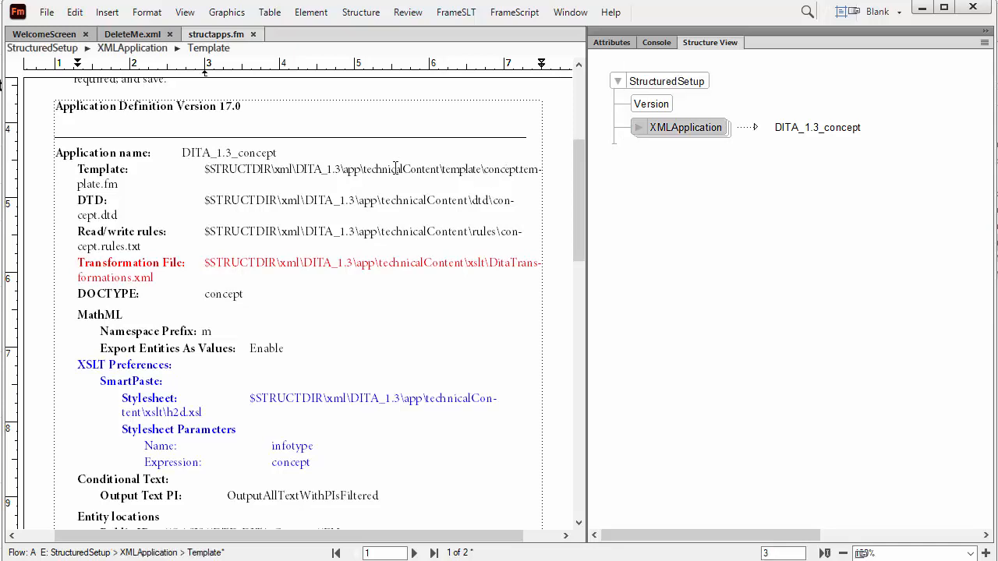
{"action": "left_click", "coordinate": [230, 160]}
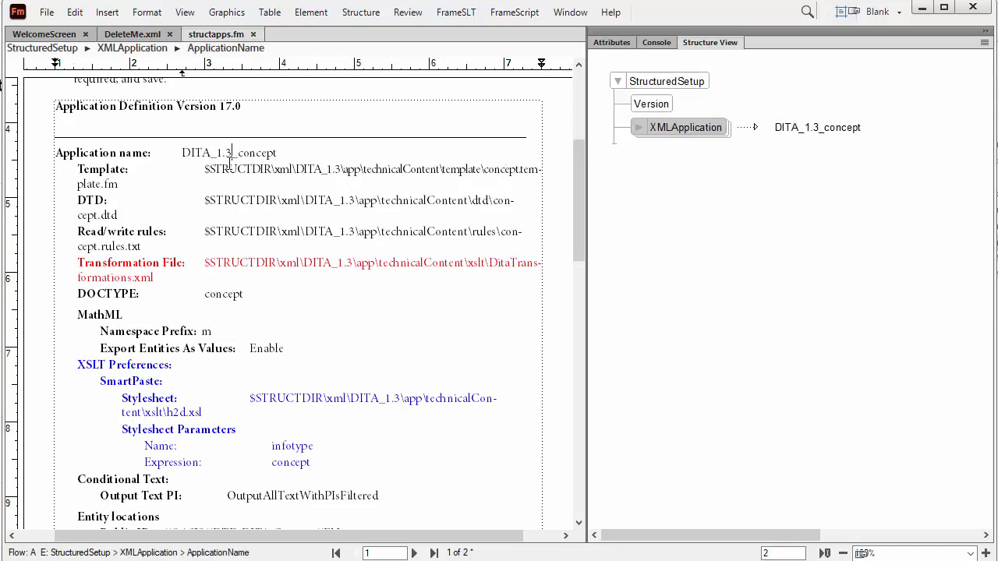
{"action": "double_click", "coordinate": [232, 167]}
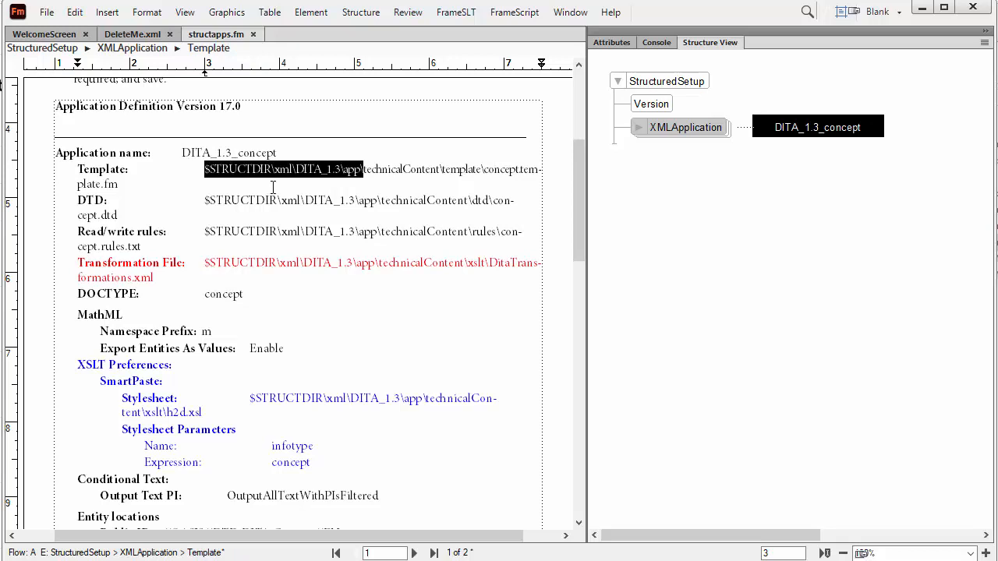
{"action": "double_click", "coordinate": [374, 169]}
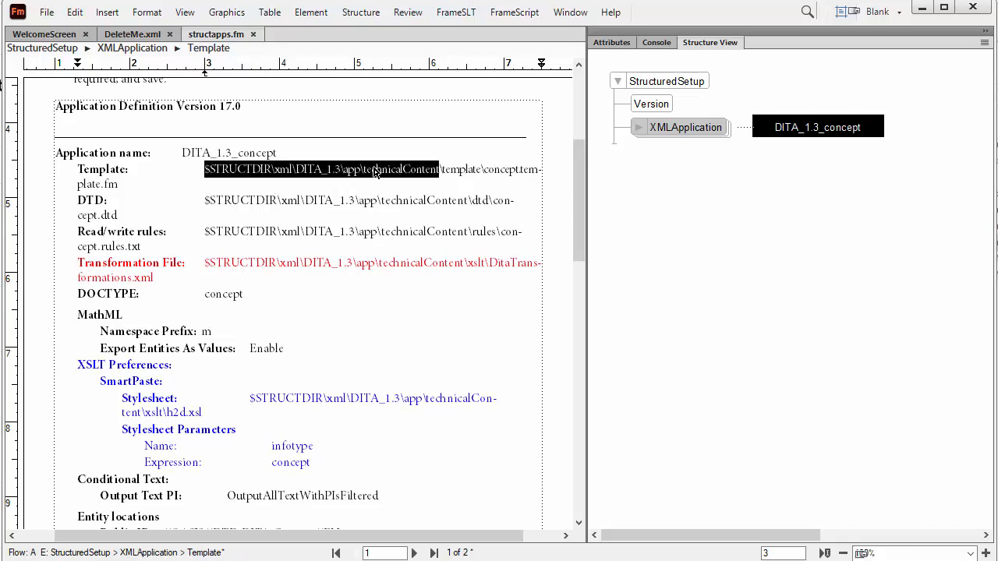
{"action": "left_click", "coordinate": [391, 172]}
{"action": "double_click", "coordinate": [453, 170]}
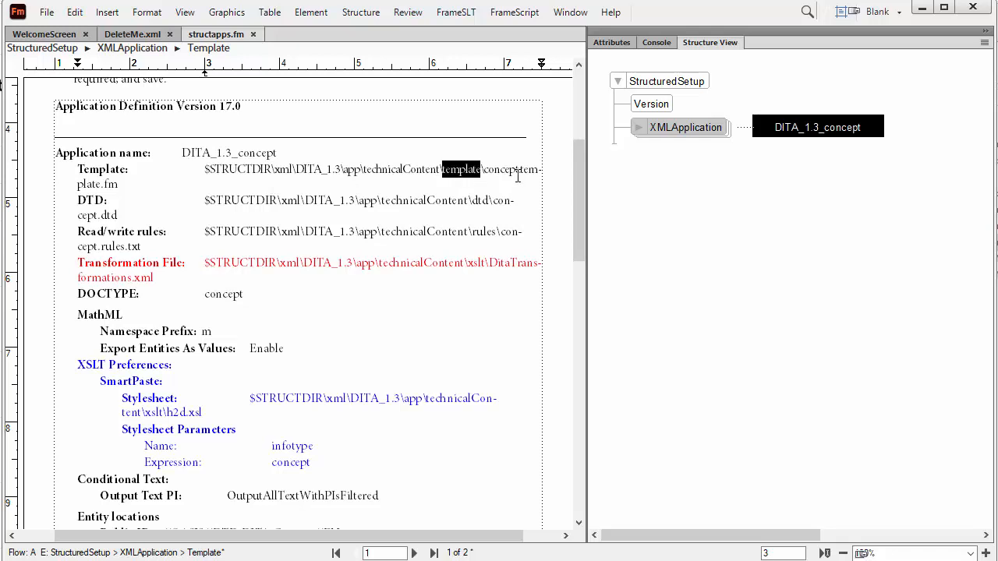
{"action": "double_click", "coordinate": [514, 171]}
Step: Switch to File Explorer and open the folder C:\Program Files\Adobe\Adobe FrameMaker 2022
{"action": "key", "text": "alt+Tab"}
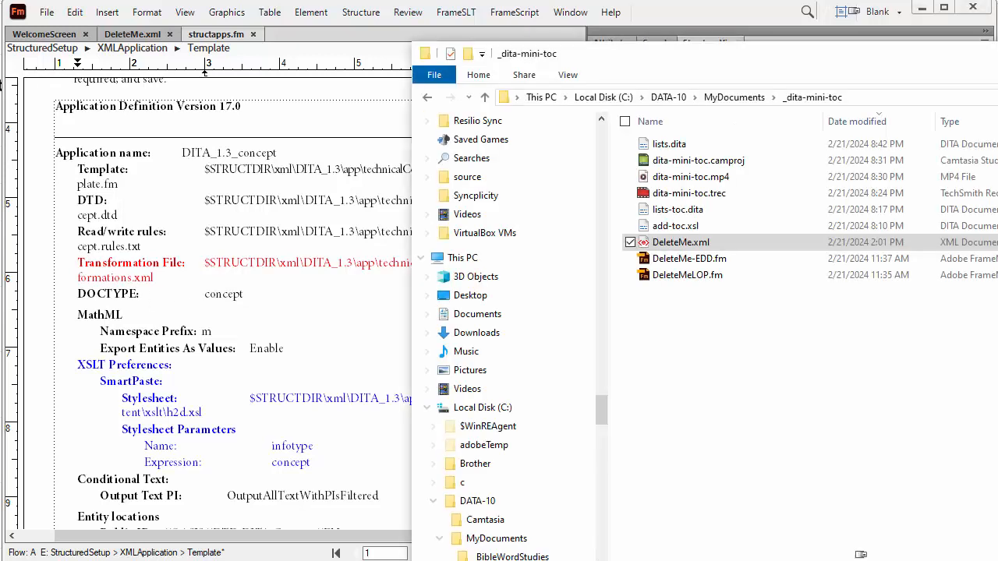
{"action": "left_click_drag", "start_coordinate": [680, 66], "coordinate": [300, 32]}
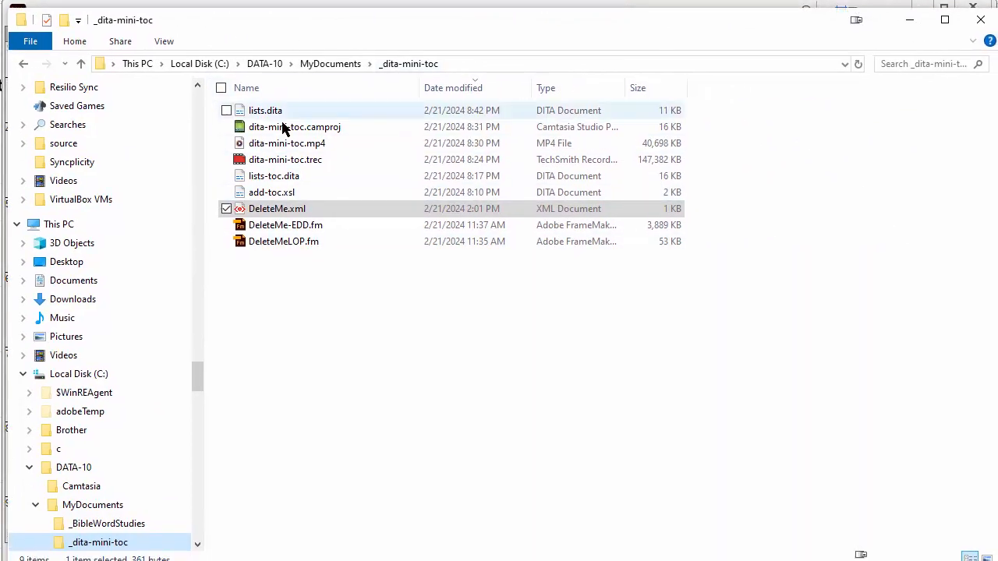
{"action": "left_click", "coordinate": [92, 377]}
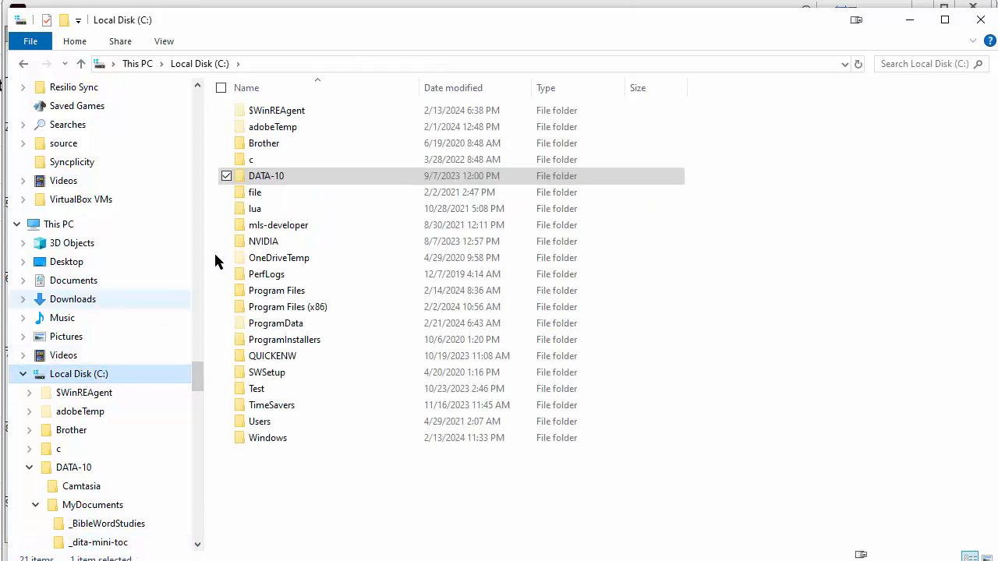
{"action": "left_click", "coordinate": [297, 297]}
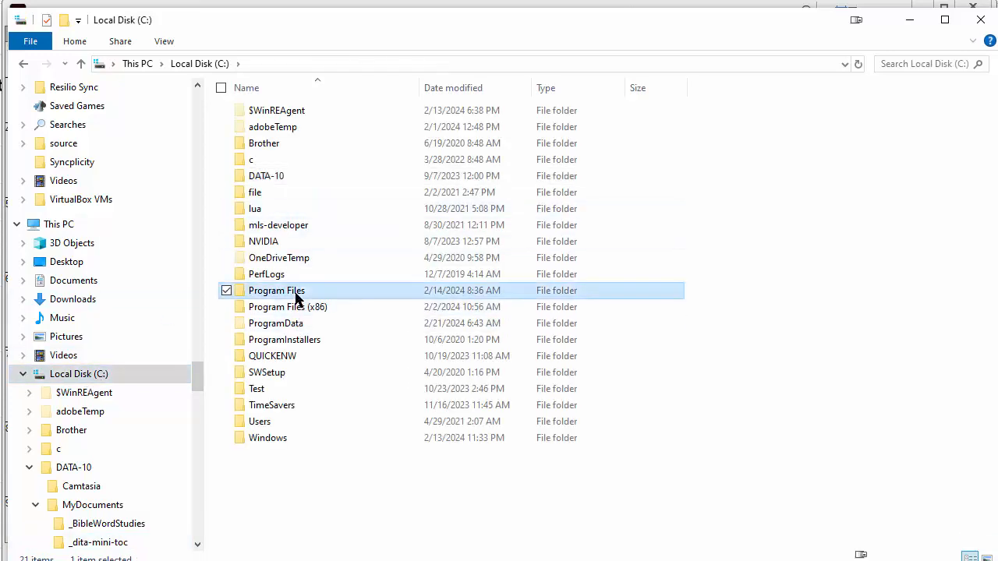
{"action": "double_click", "coordinate": [297, 295]}
{"action": "double_click", "coordinate": [275, 131]}
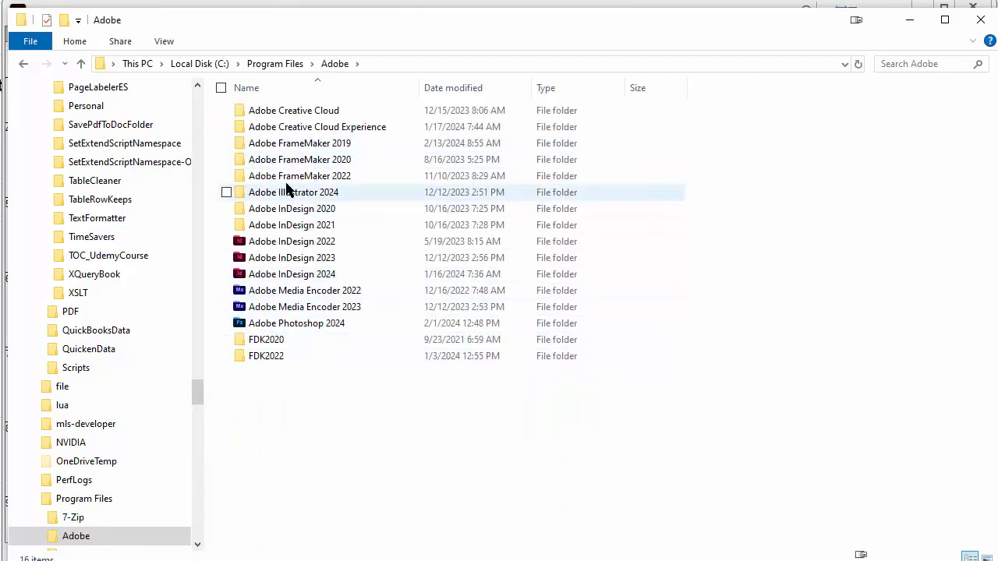
{"action": "left_click", "coordinate": [290, 178]}
{"action": "double_click", "coordinate": [290, 178]}
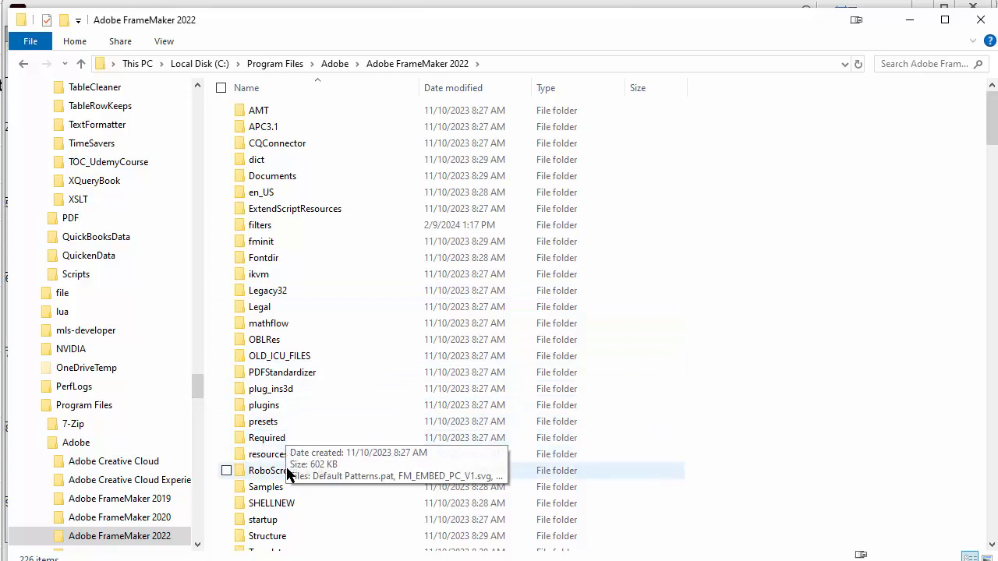
Step: Open the Structure\xml subfolder and compare its location with the Template path in structapps.fm
{"action": "scroll", "coordinate": [283, 485], "scroll_direction": "down", "scroll_amount": 2}
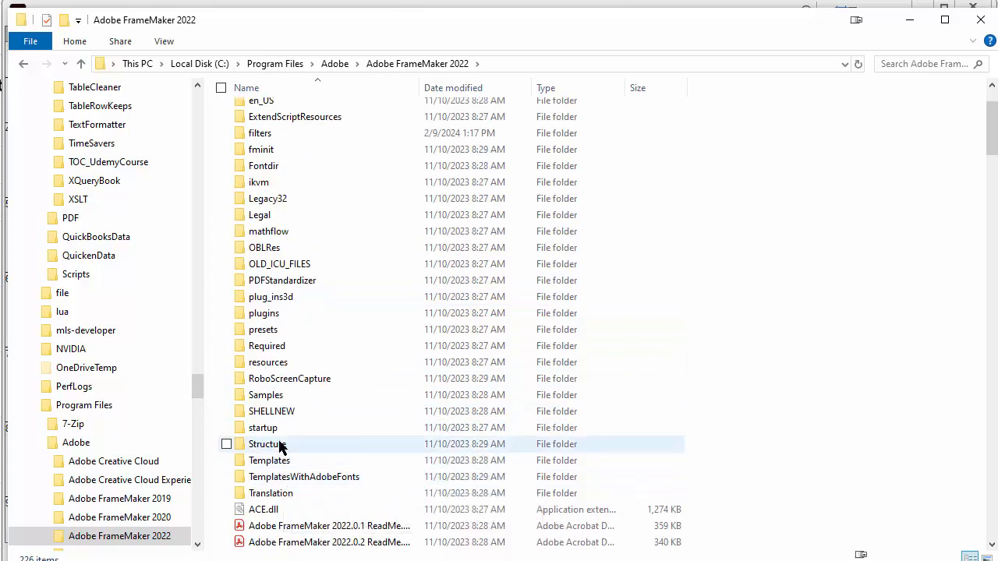
{"action": "left_click", "coordinate": [279, 444]}
{"action": "double_click", "coordinate": [279, 444]}
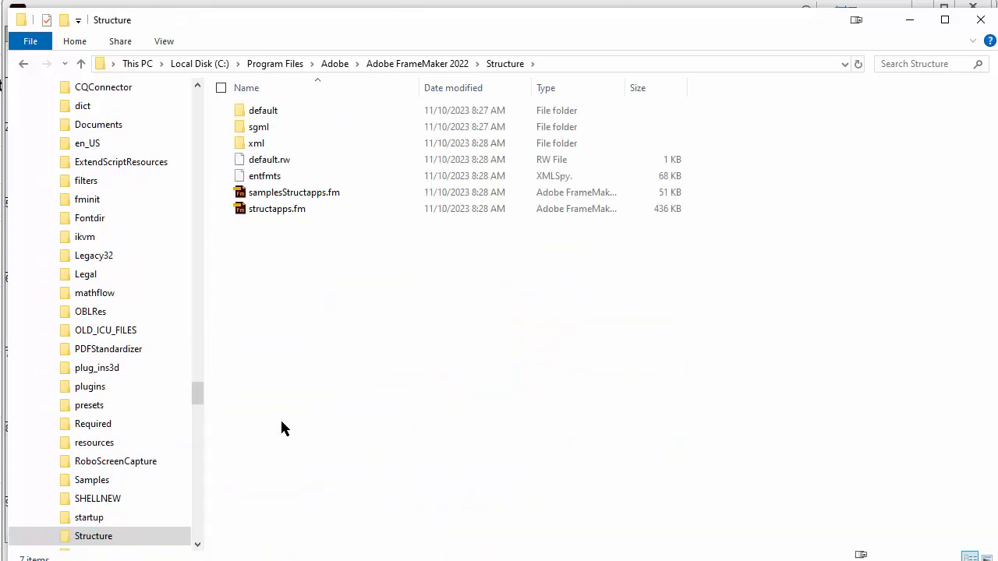
{"action": "double_click", "coordinate": [265, 143]}
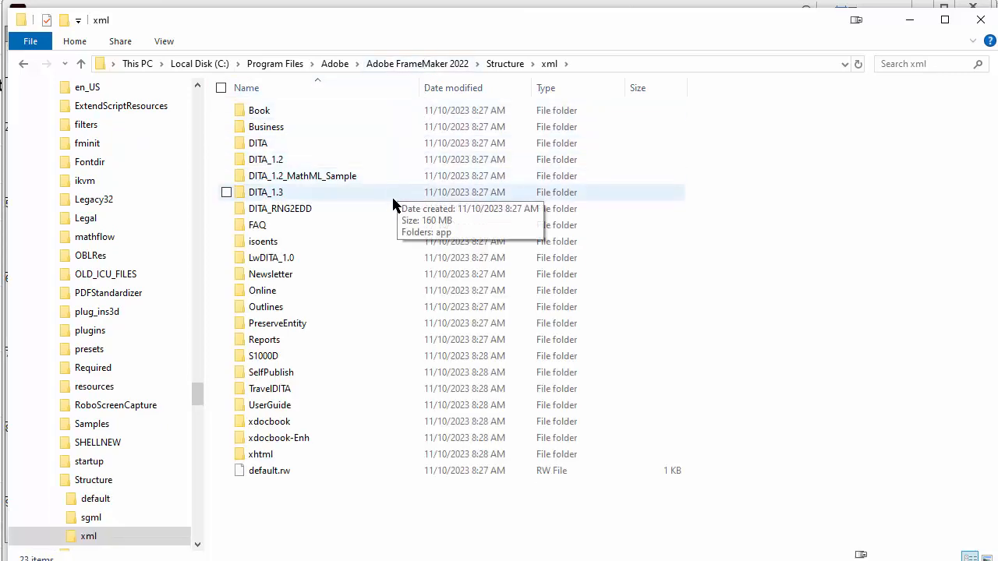
{"action": "left_click_drag", "start_coordinate": [377, 30], "coordinate": [400, 270]}
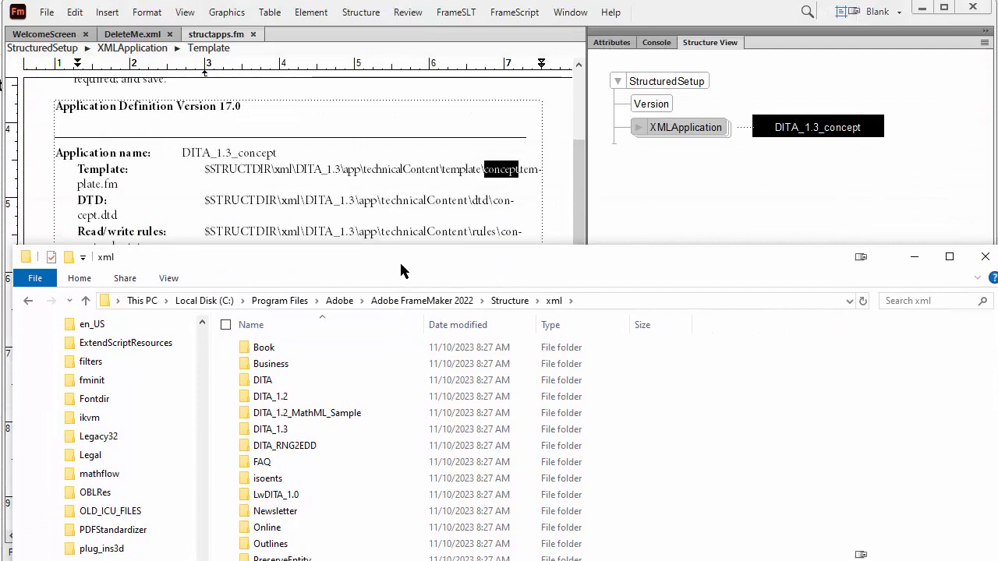
{"action": "left_click_drag", "start_coordinate": [401, 269], "coordinate": [396, 23]}
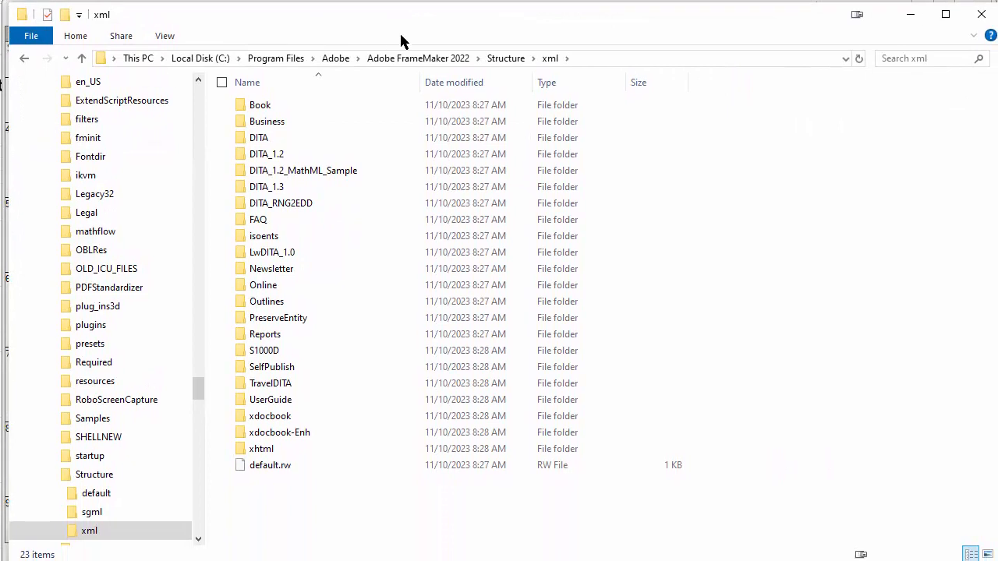
Step: Open the DITA_1.3\app\technicalContent\template folder inside the xml folder
{"action": "left_click", "coordinate": [279, 188]}
{"action": "double_click", "coordinate": [279, 187]}
{"action": "double_click", "coordinate": [263, 105]}
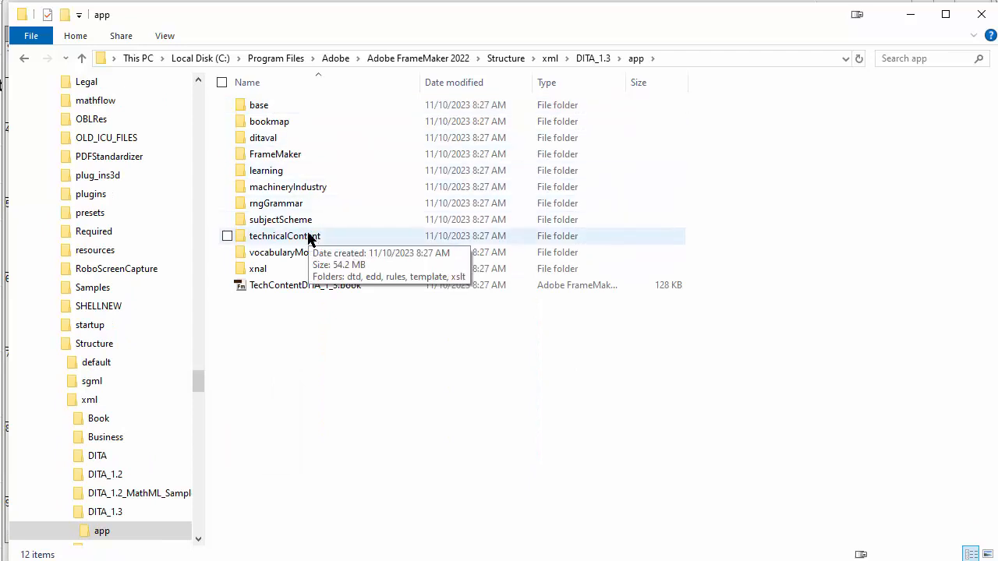
{"action": "double_click", "coordinate": [308, 237]}
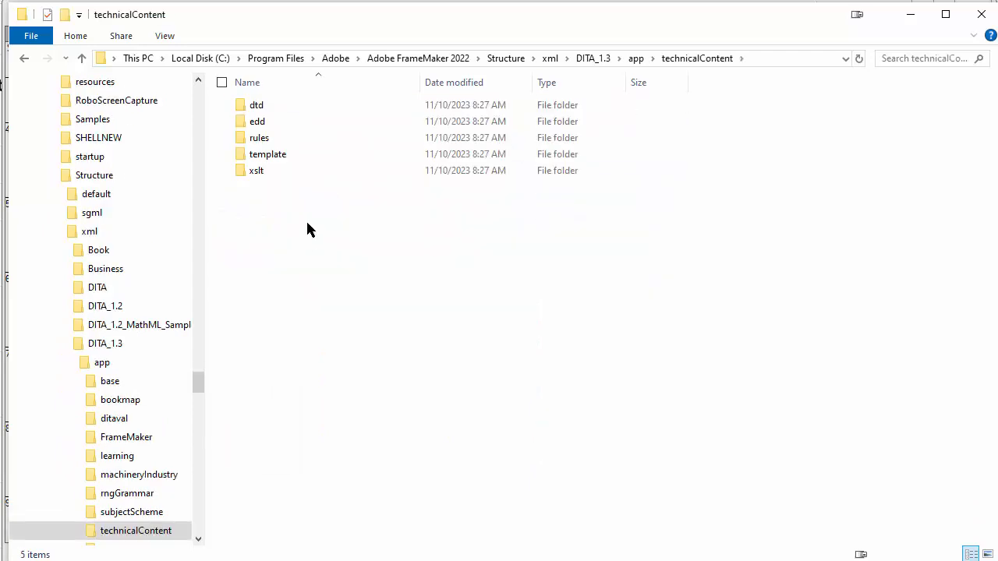
{"action": "double_click", "coordinate": [269, 156]}
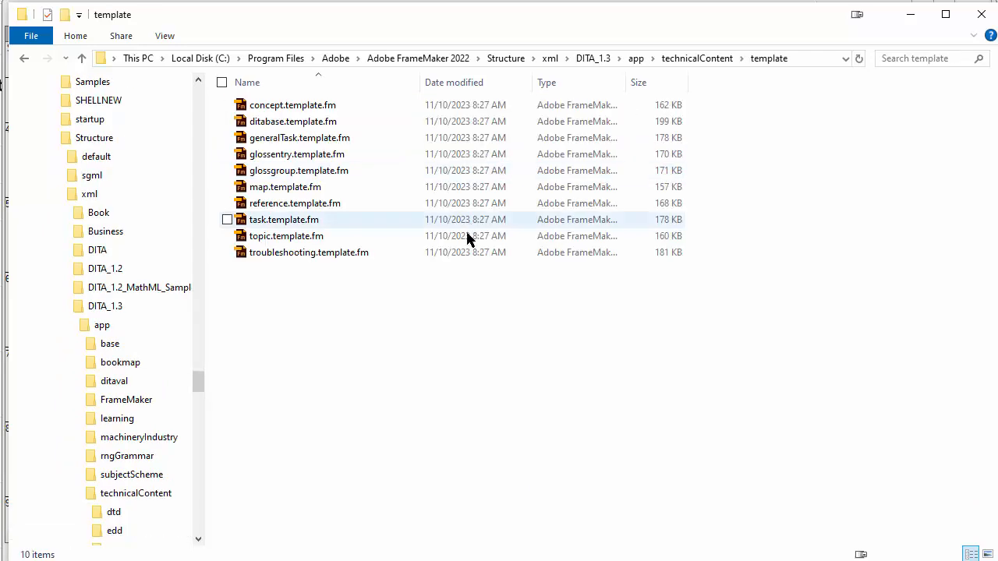
Step: Copy the concept.template.fm file from the template folder
{"action": "left_click", "coordinate": [315, 111]}
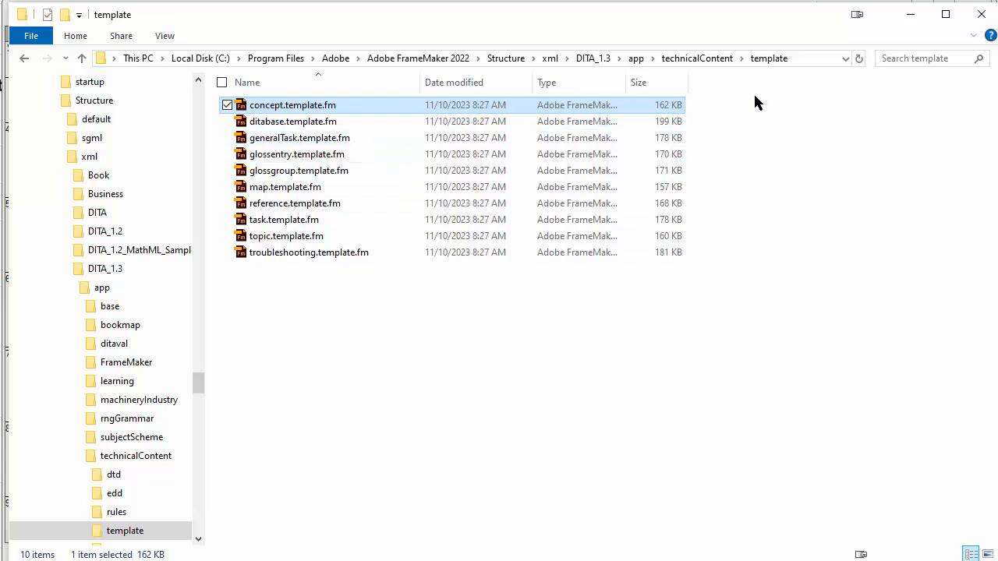
{"action": "right_click", "coordinate": [256, 110]}
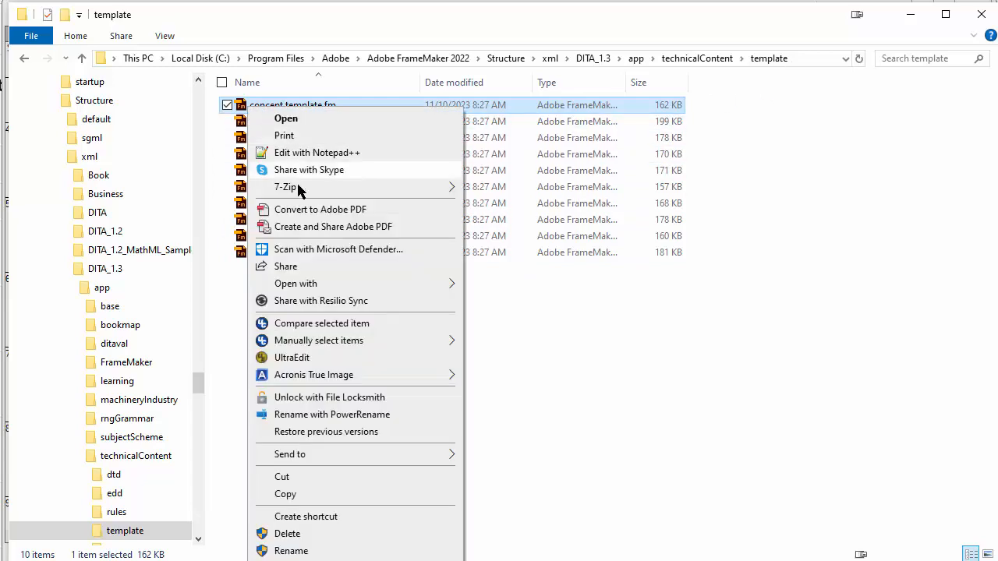
{"action": "left_click", "coordinate": [302, 494]}
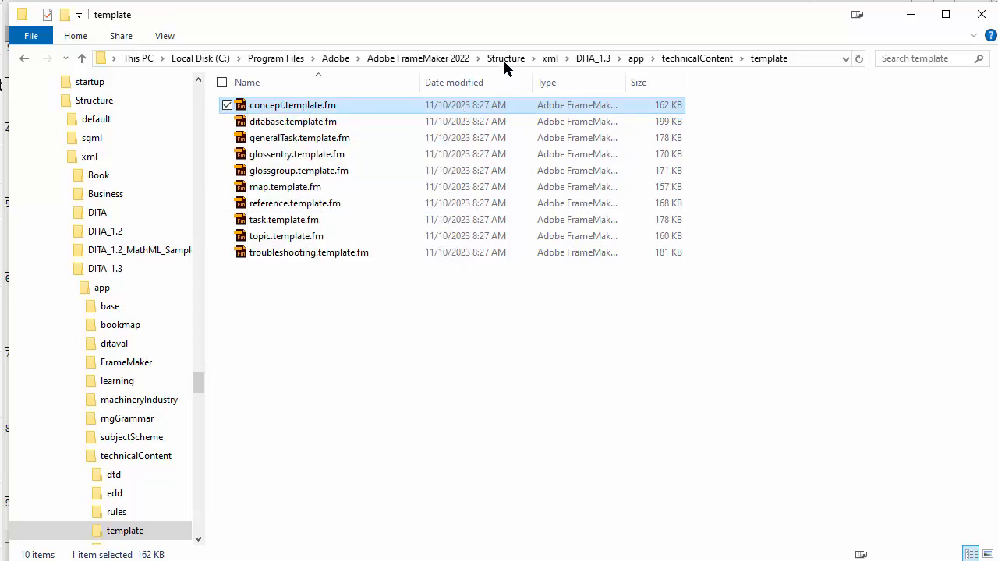
Step: Go to the roaming application data folder using the path %appdata%
{"action": "left_click", "coordinate": [811, 59]}
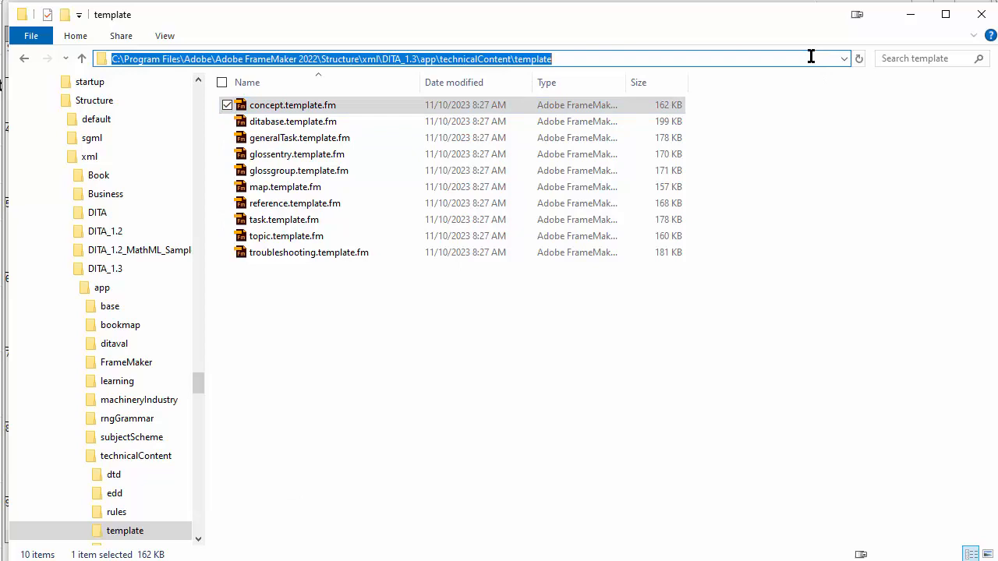
{"action": "type", "text": "%"}
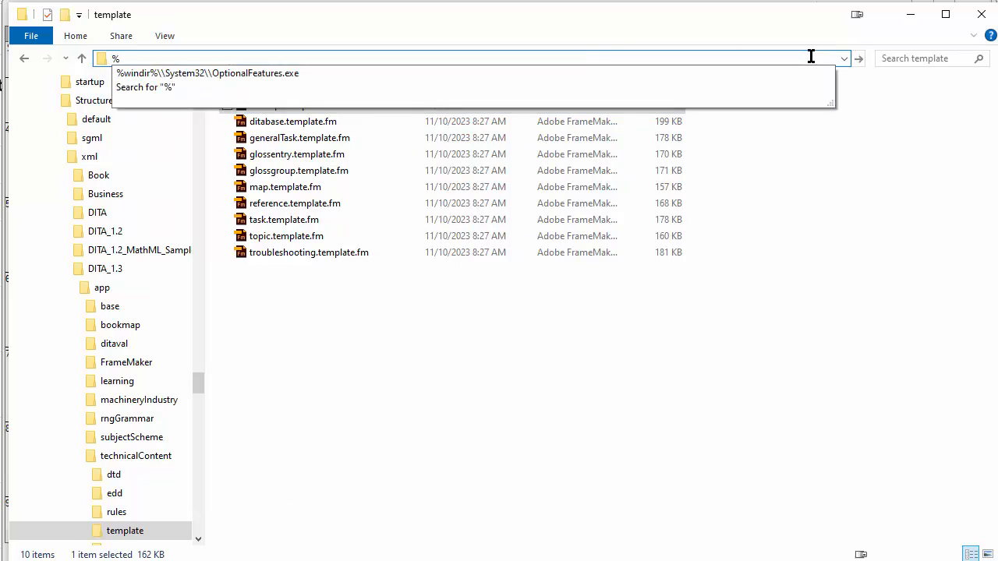
{"action": "type", "text": "appdata"}
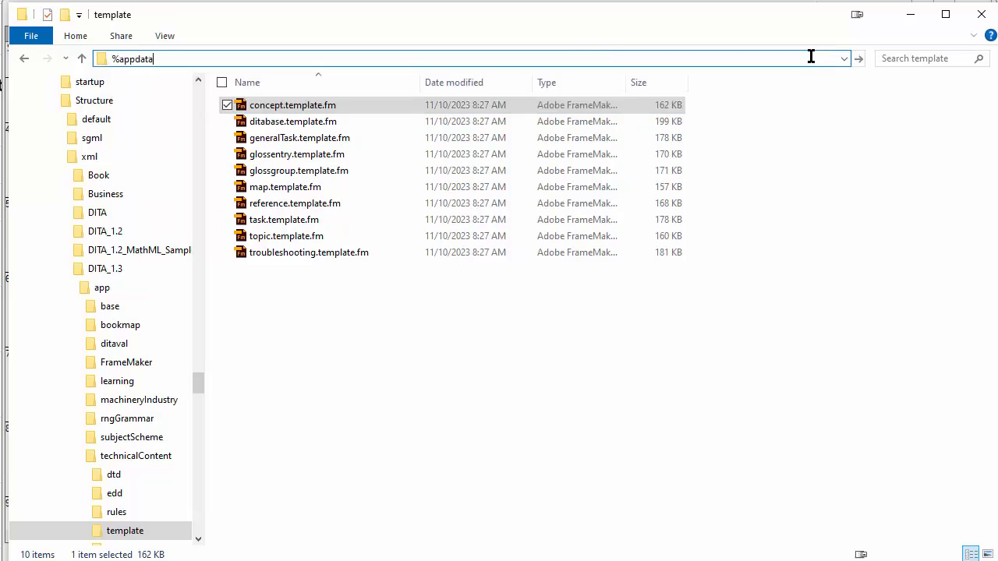
{"action": "type", "text": "%"}
{"action": "key", "text": "Return"}
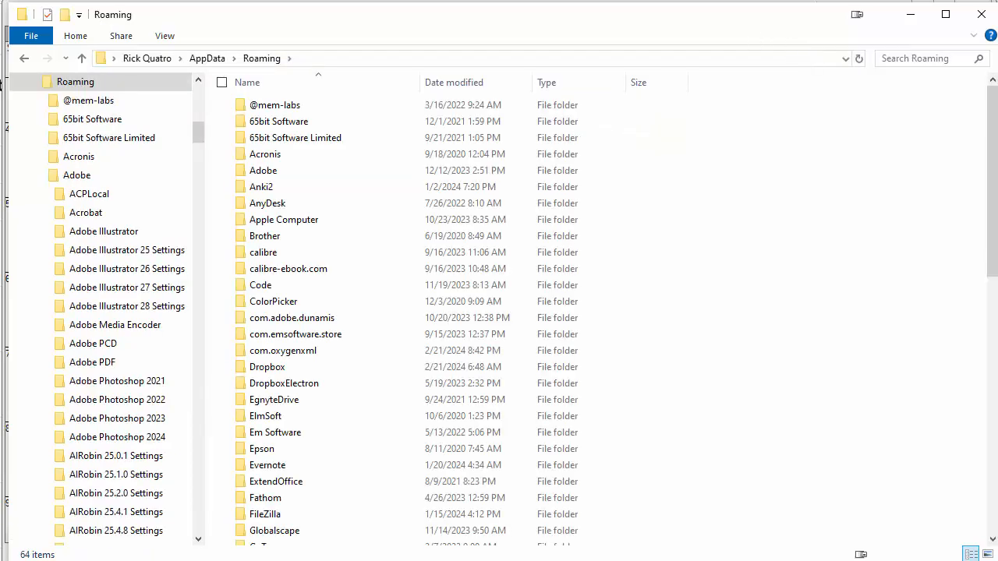
Step: Open the Adobe\FrameMaker\17\carmen folder and paste the copied concept.template.fm there
{"action": "left_click", "coordinate": [281, 171]}
{"action": "double_click", "coordinate": [281, 172]}
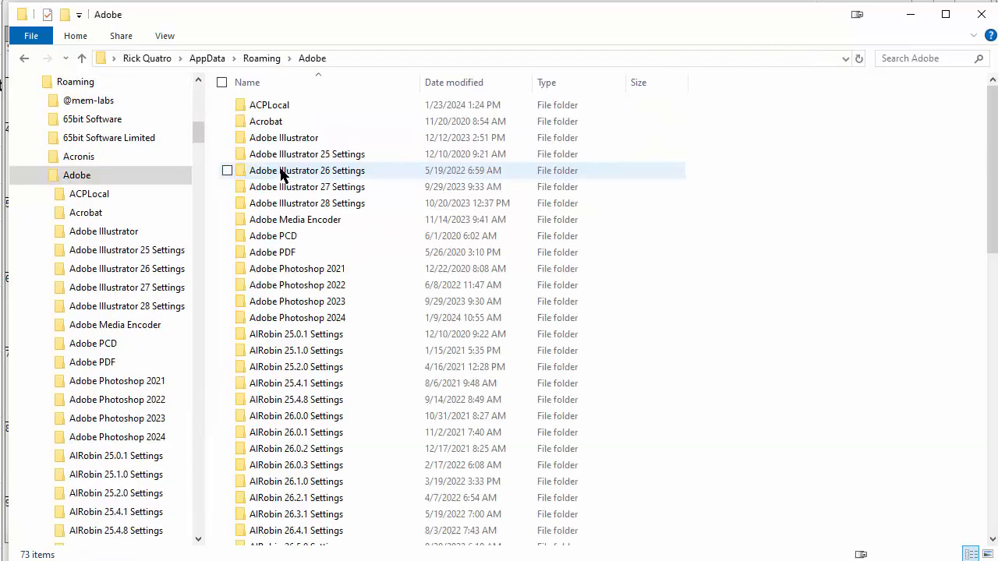
{"action": "scroll", "coordinate": [311, 306], "scroll_direction": "down", "scroll_amount": 5}
{"action": "scroll", "coordinate": [312, 306], "scroll_direction": "down", "scroll_amount": 4}
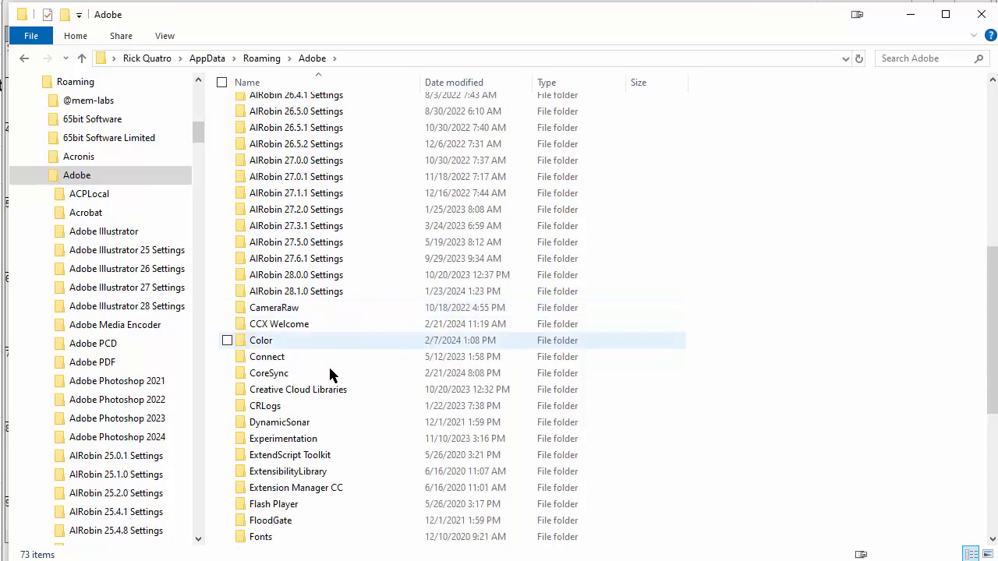
{"action": "scroll", "coordinate": [285, 424], "scroll_direction": "down", "scroll_amount": 3}
{"action": "left_click", "coordinate": [277, 406]}
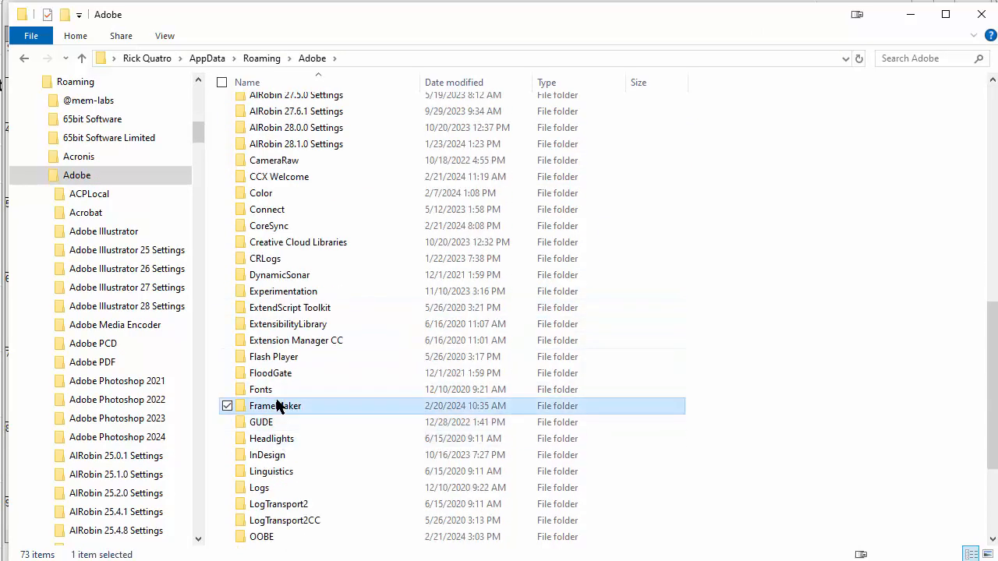
{"action": "double_click", "coordinate": [278, 406]}
{"action": "double_click", "coordinate": [268, 139]}
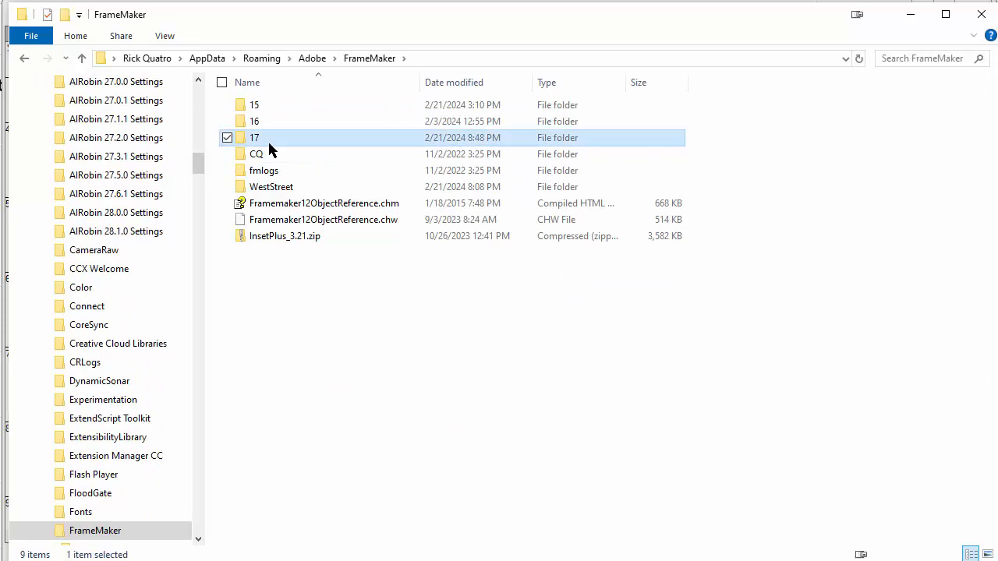
{"action": "double_click", "coordinate": [278, 140]}
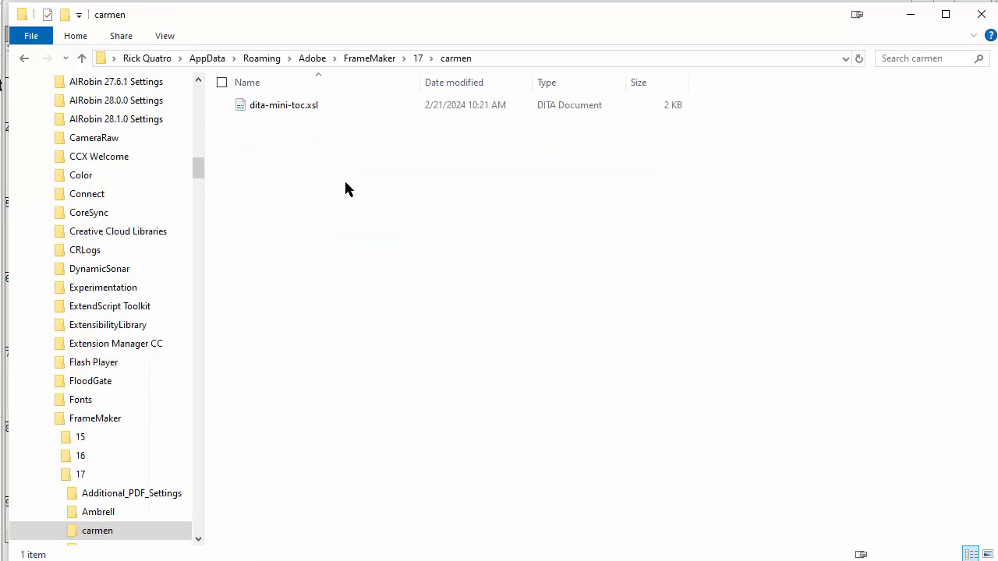
{"action": "key", "text": "ctrl+v"}
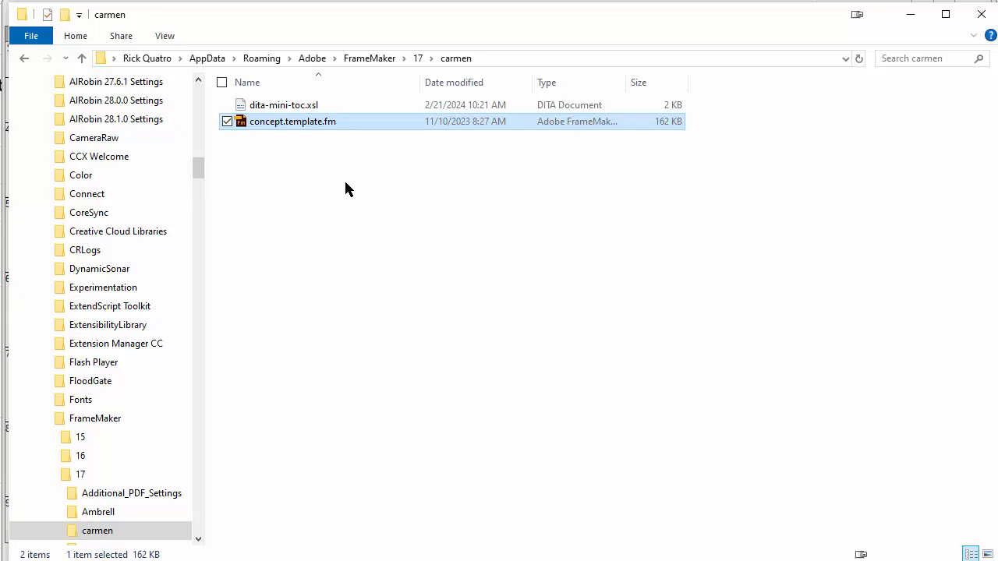
Step: Remove the Read-only attribute from the pasted concept.template.fm in its file properties
{"action": "right_click", "coordinate": [296, 125]}
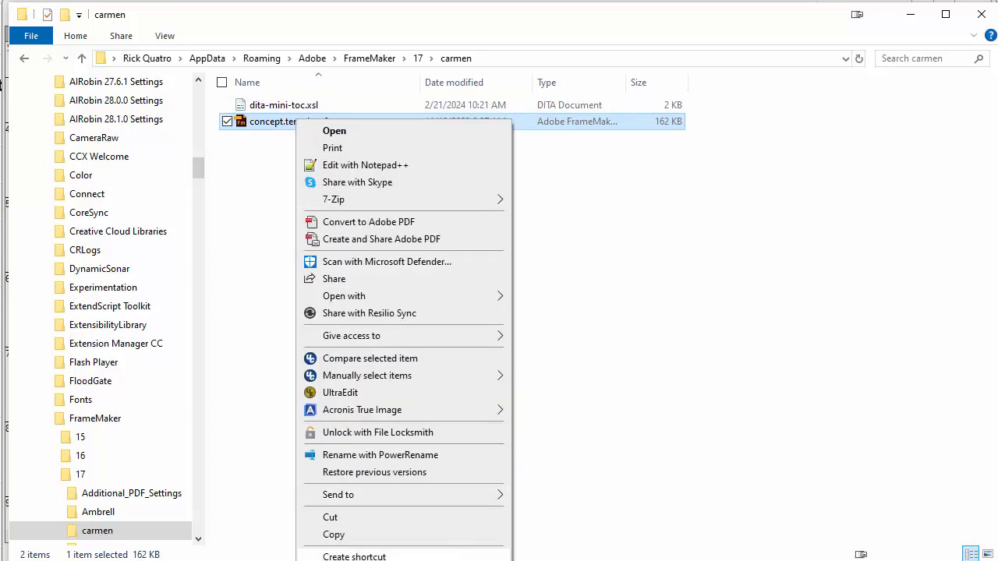
{"action": "left_click", "coordinate": [377, 560]}
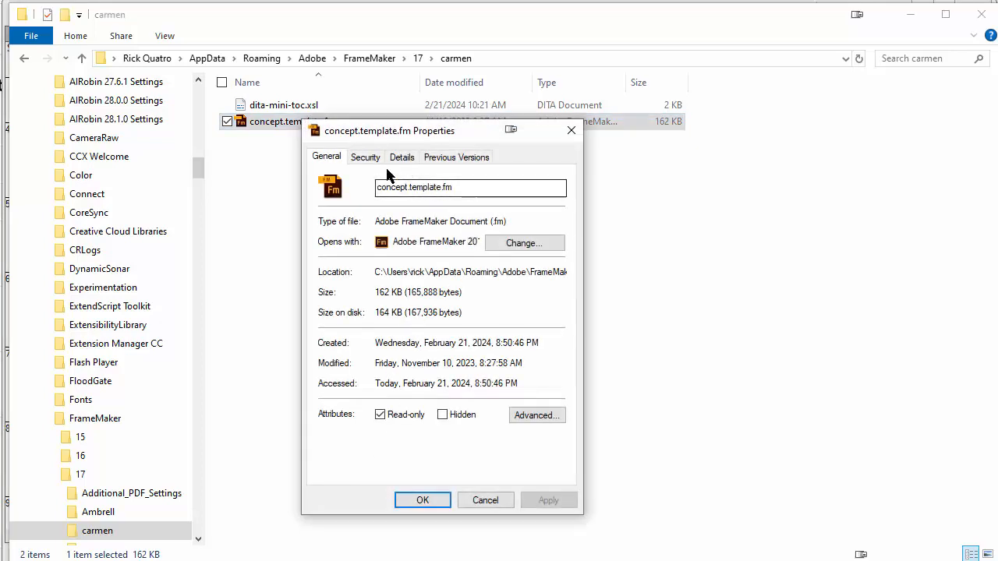
{"action": "left_click", "coordinate": [380, 415]}
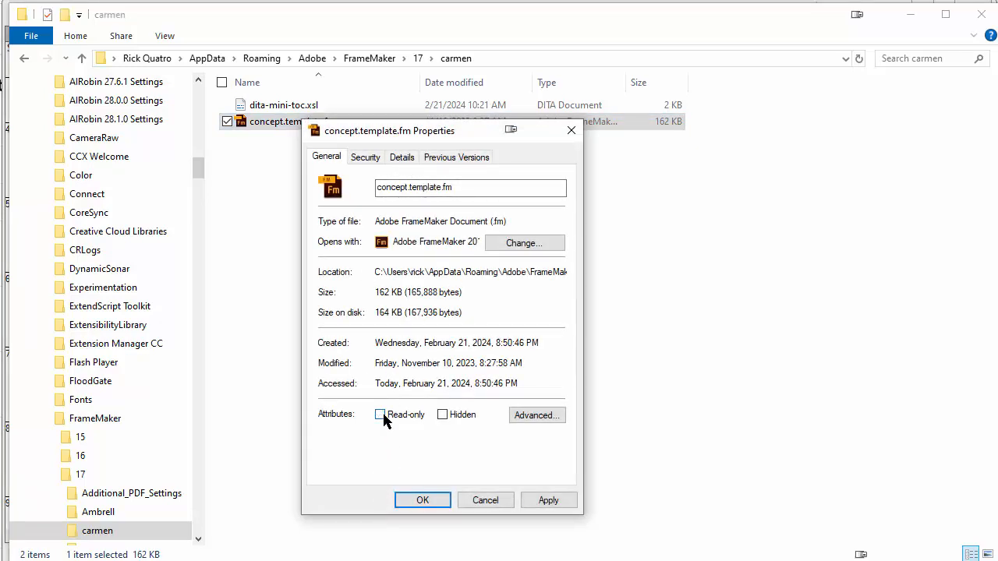
{"action": "left_click", "coordinate": [432, 500]}
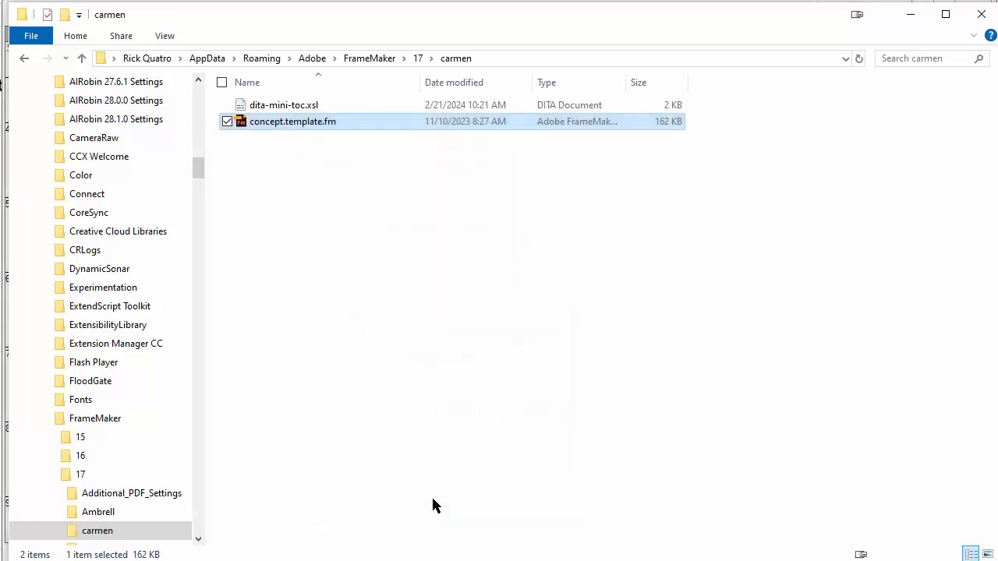
Step: Open the copied concept.template.fm with Adobe FrameMaker 2022
{"action": "right_click", "coordinate": [263, 127]}
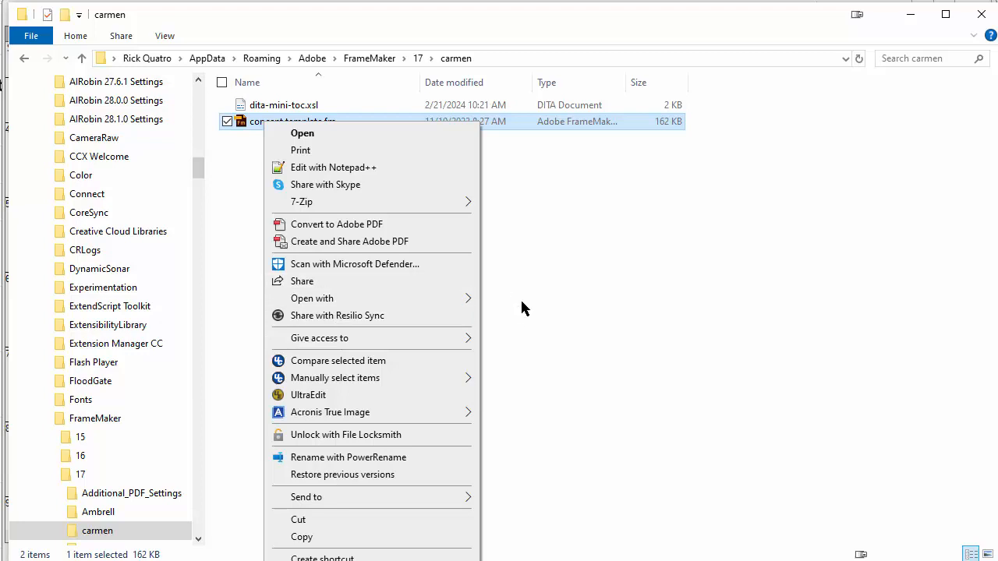
{"action": "mouse_move", "coordinate": [457, 301]}
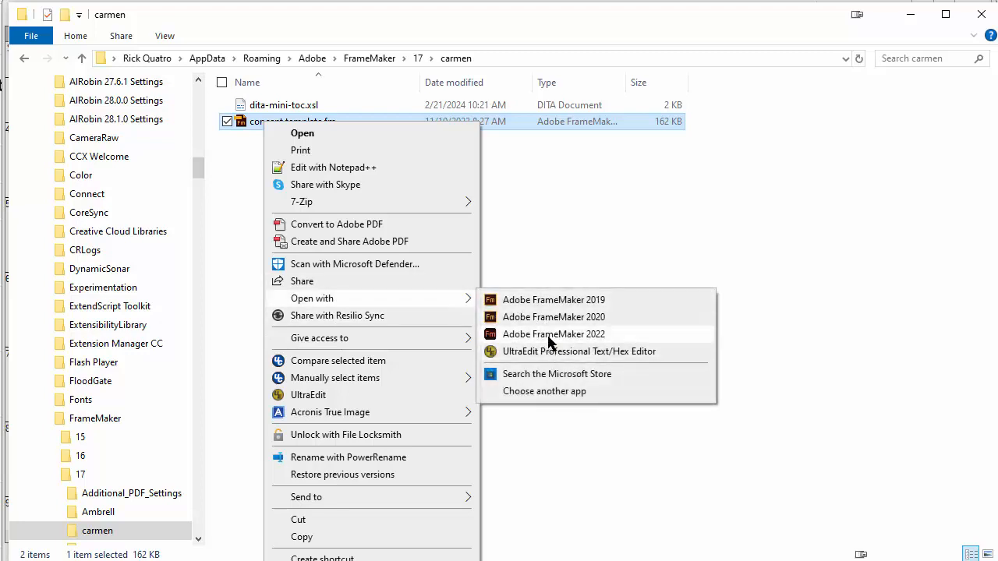
{"action": "left_click", "coordinate": [549, 335]}
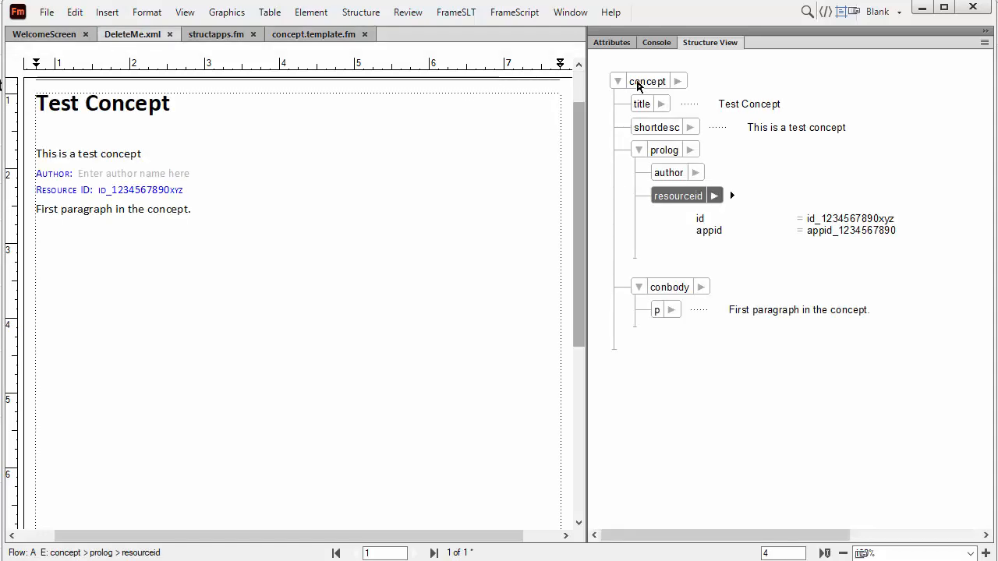
Step: Copy the whole concept element from DeleteMe.xml into concept.template.fm as a test, and delete it from the template
{"action": "left_click", "coordinate": [637, 82]}
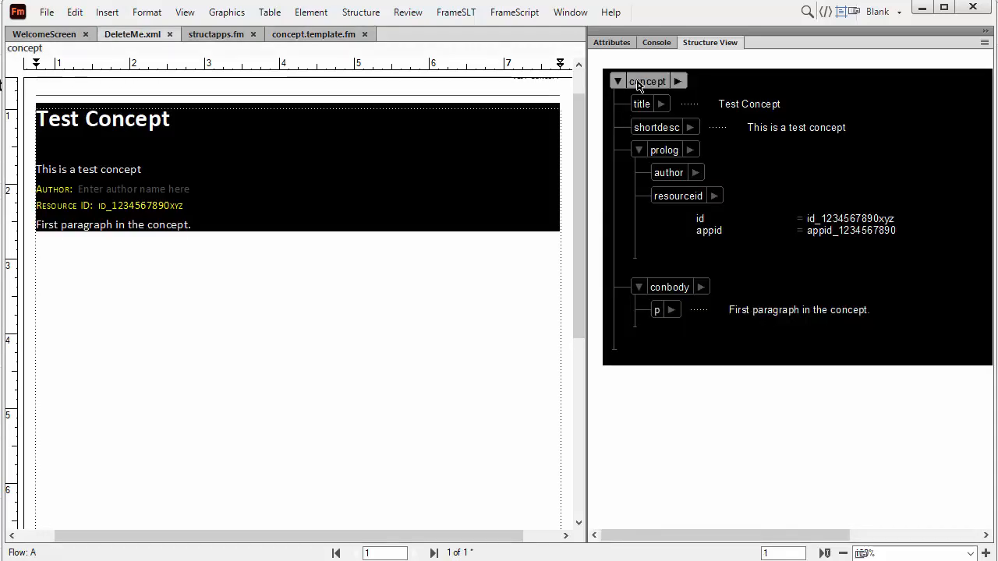
{"action": "left_click", "coordinate": [337, 34]}
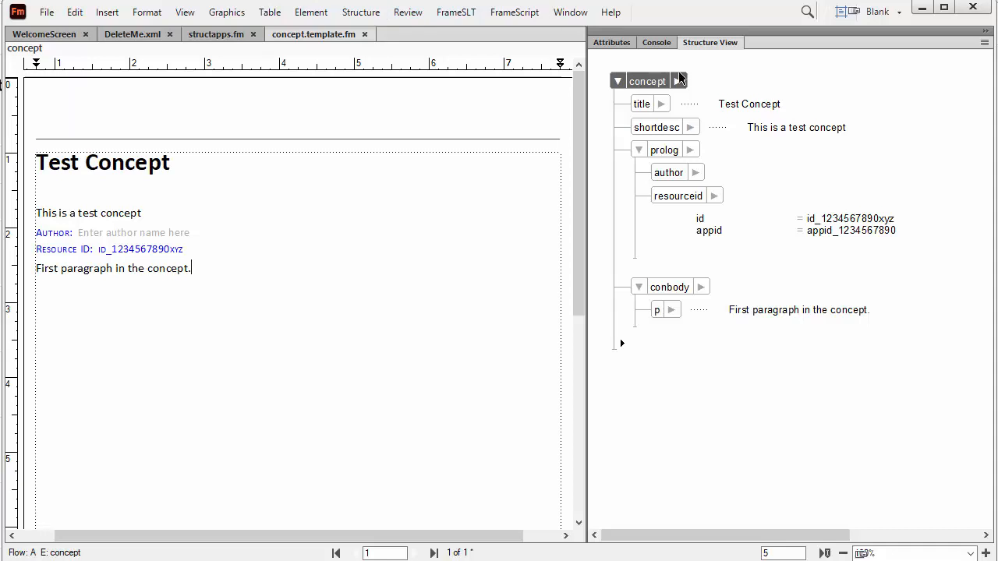
{"action": "left_click", "coordinate": [657, 83]}
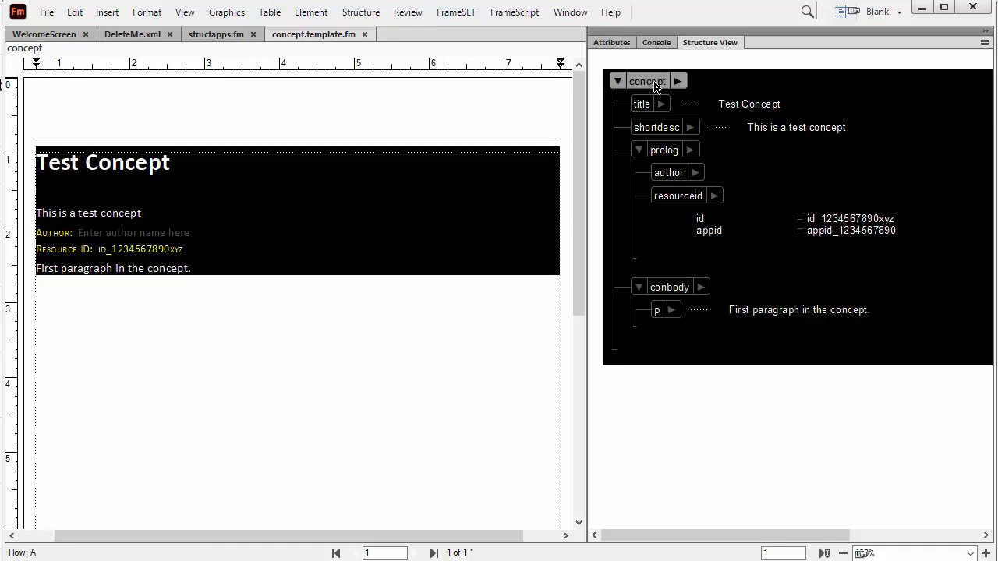
{"action": "key", "text": "Delete"}
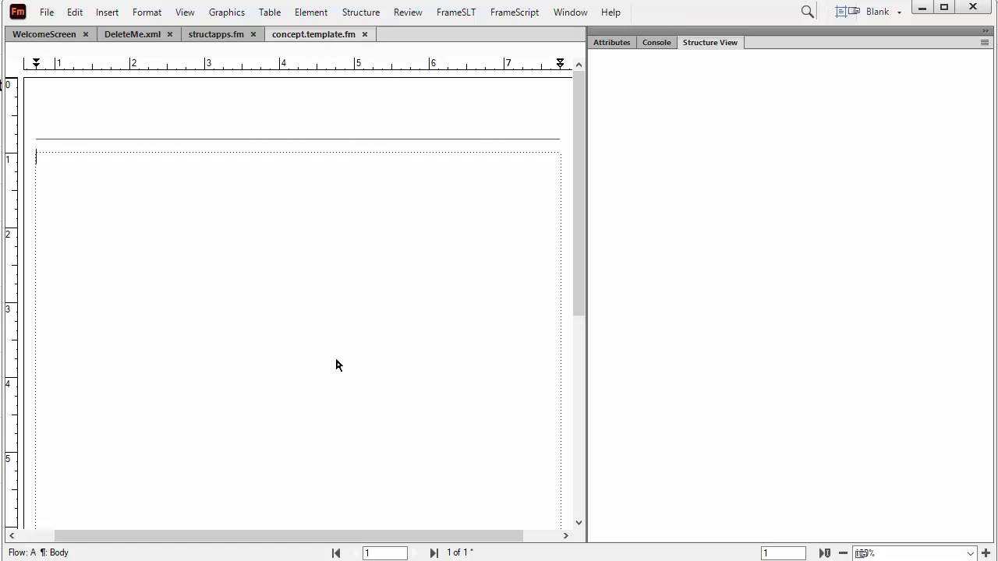
Step: Export the element catalog of concept.template.fm as an EDD
{"action": "left_click", "coordinate": [357, 16]}
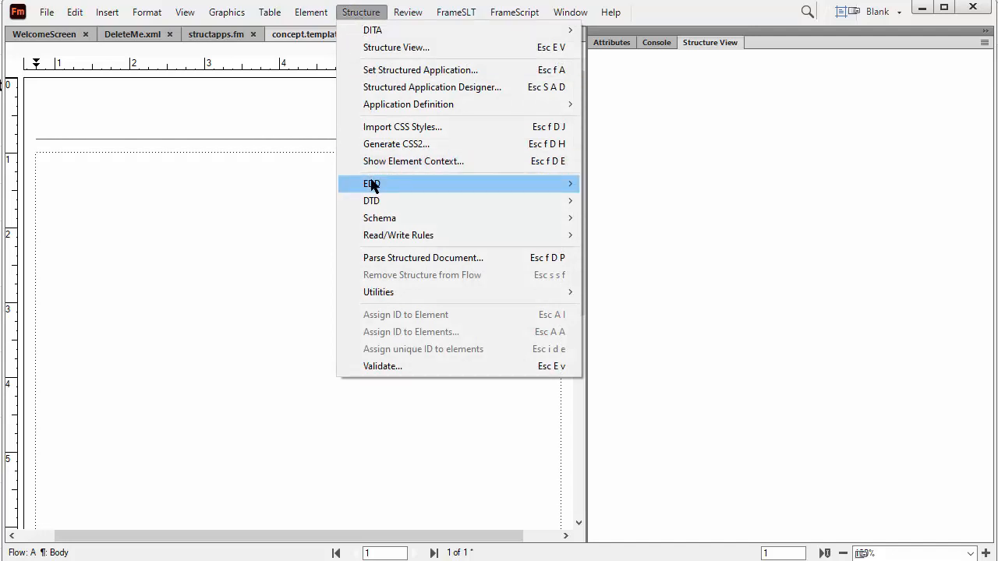
{"action": "mouse_move", "coordinate": [374, 187]}
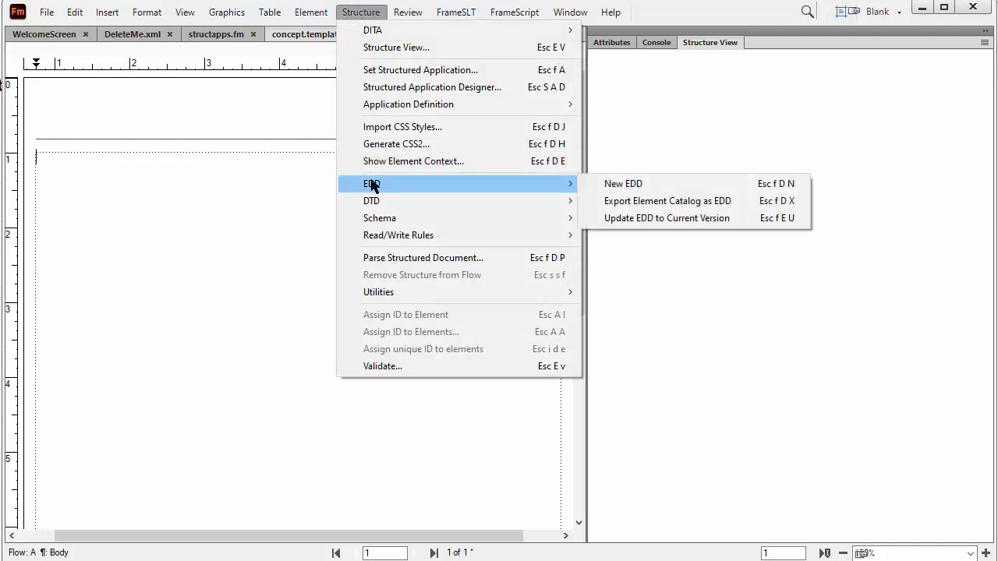
{"action": "left_click", "coordinate": [612, 202]}
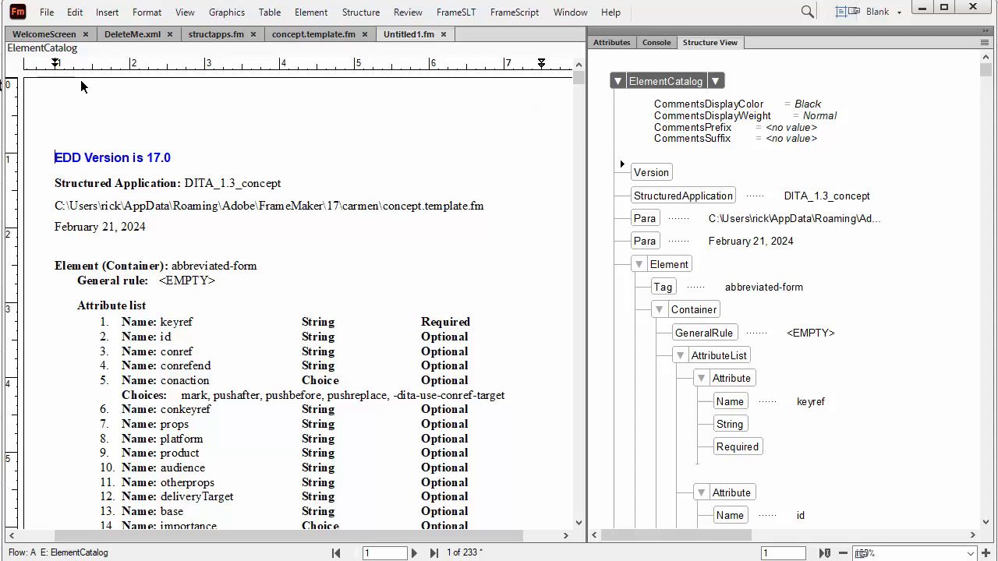
Step: Save the exported EDD as concept.template.edd.fm in the carmen folder
{"action": "left_click", "coordinate": [233, 165]}
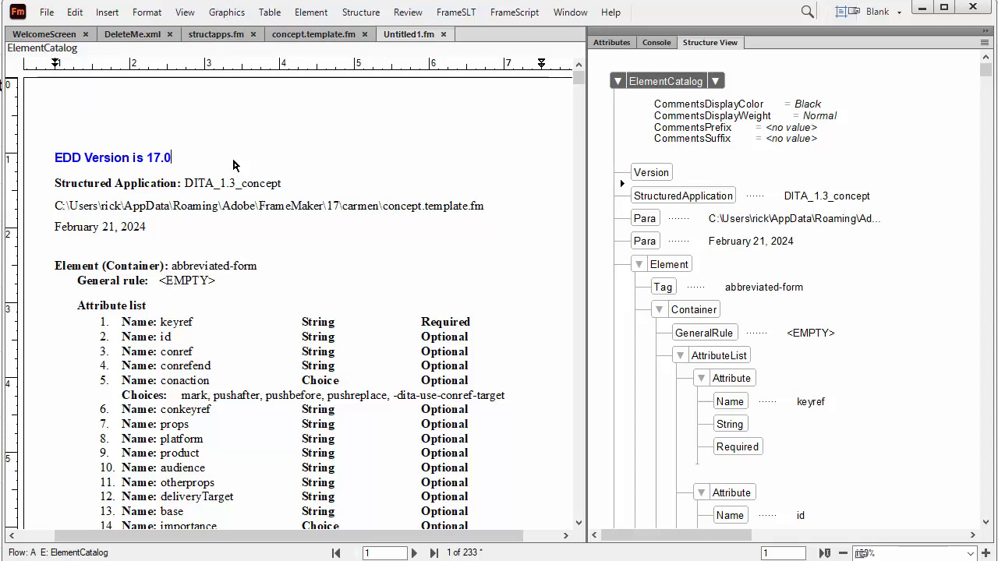
{"action": "key", "text": "ctrl+s"}
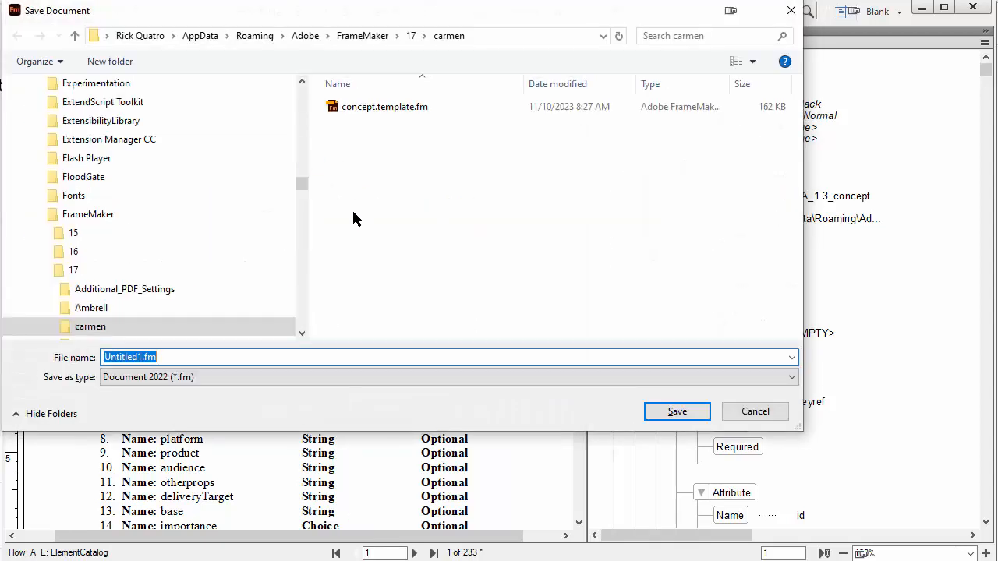
{"action": "type", "text": "conc"}
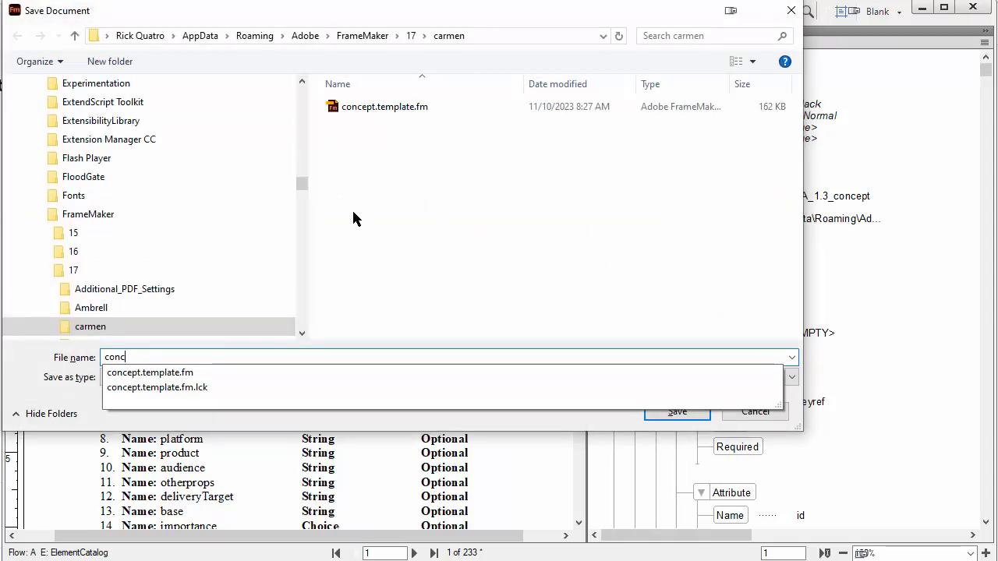
{"action": "type", "text": "ept.templat"}
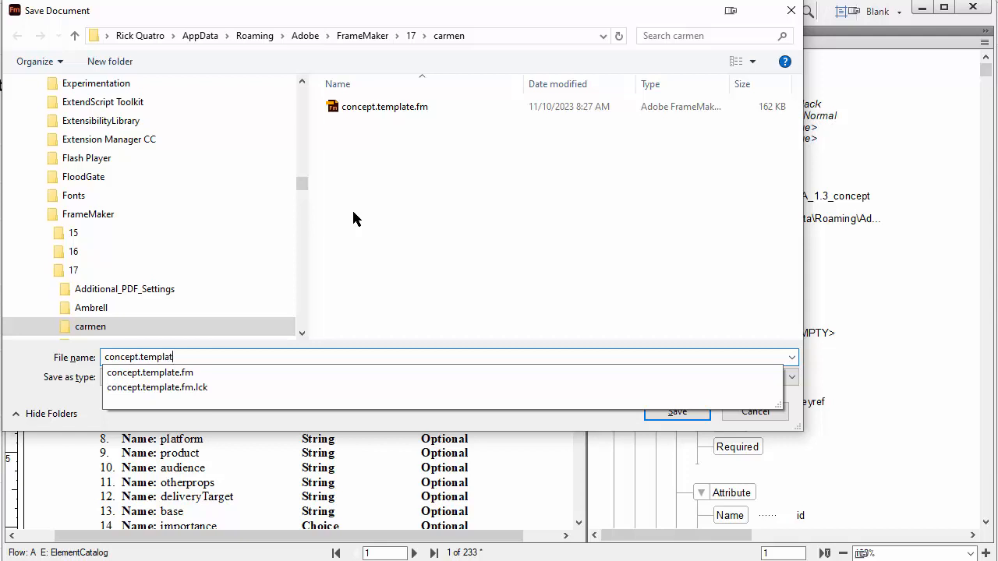
{"action": "type", "text": "e.edd"}
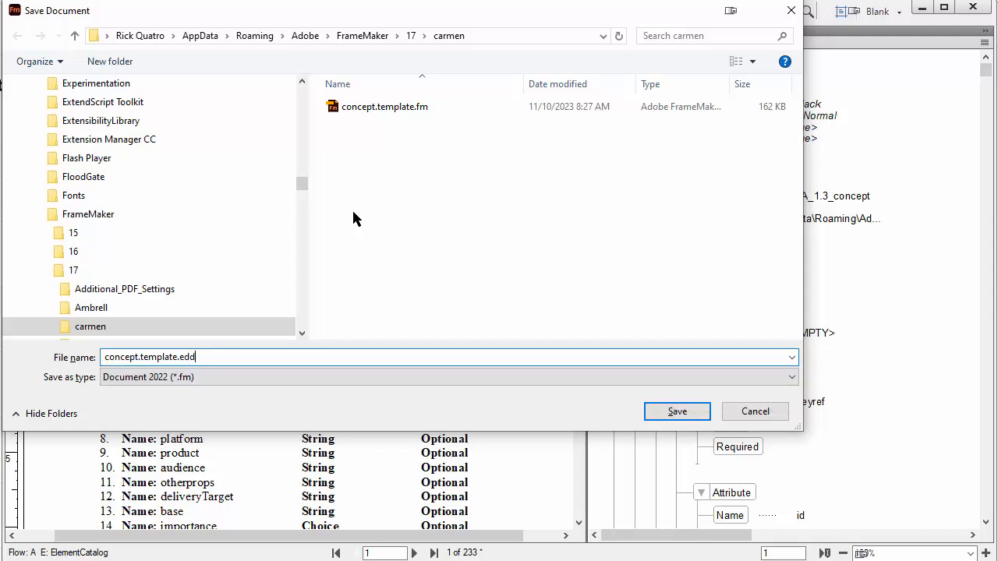
{"action": "type", "text": ".fm"}
{"action": "key", "text": "Return"}
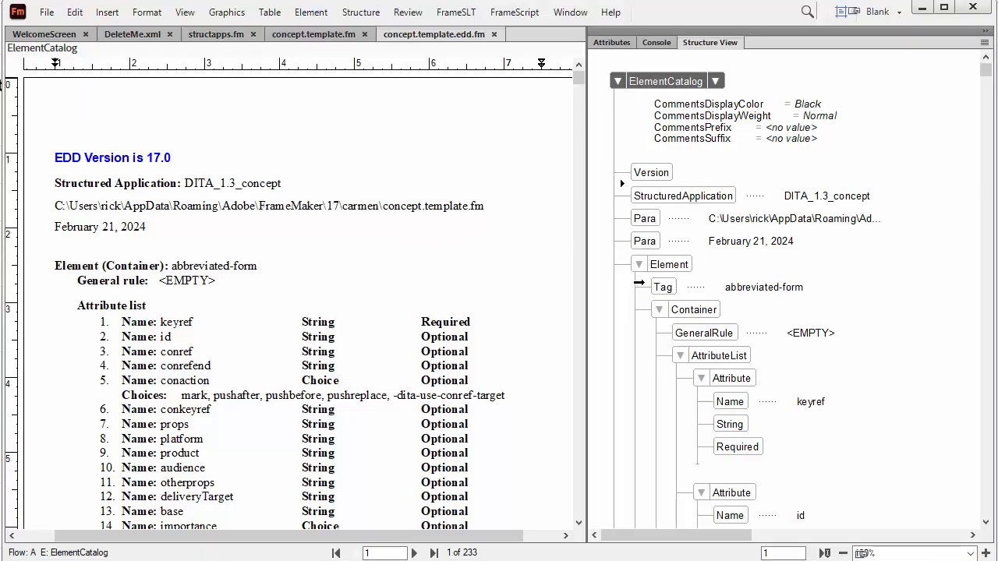
Step: Collapse all Element definitions in the EDD's structure and browse through the list of element names
{"action": "left_click", "coordinate": [640, 267]}
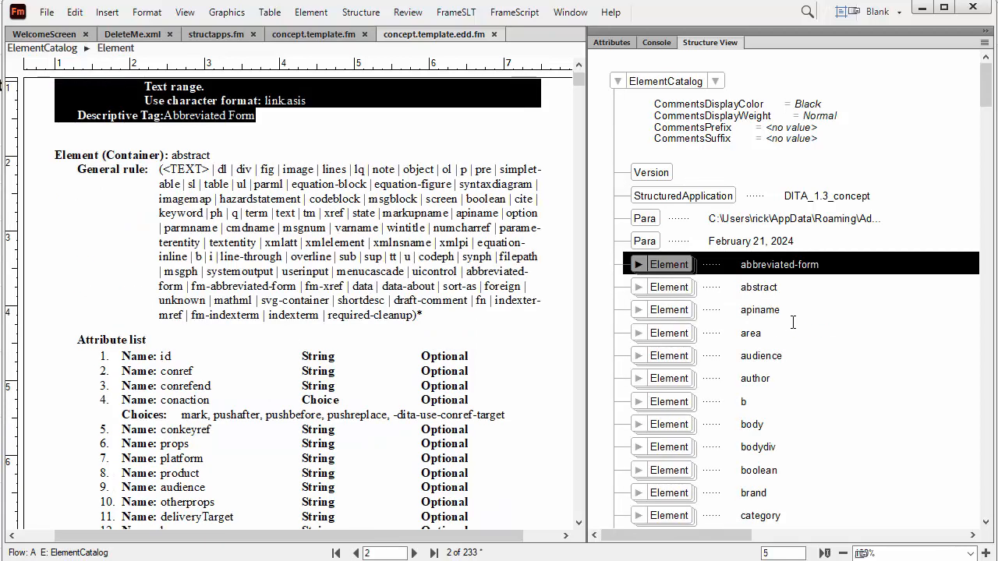
{"action": "scroll", "coordinate": [792, 321], "scroll_direction": "down", "scroll_amount": 7}
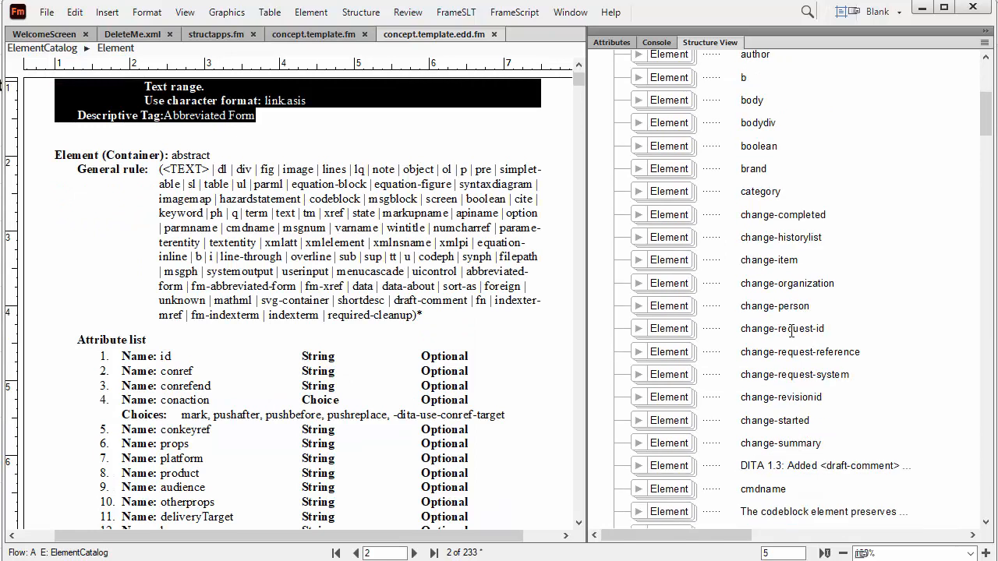
{"action": "scroll", "coordinate": [791, 331], "scroll_direction": "down", "scroll_amount": 1}
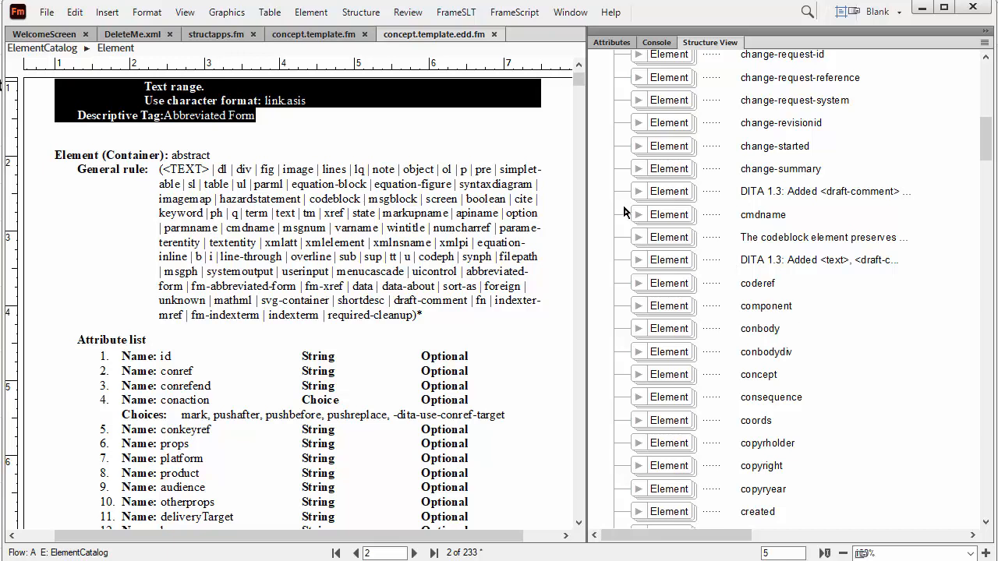
Step: Check the resourceid element in DeleteMe.xml and look for its definition in concept.template.edd.fm
{"action": "left_click", "coordinate": [141, 35]}
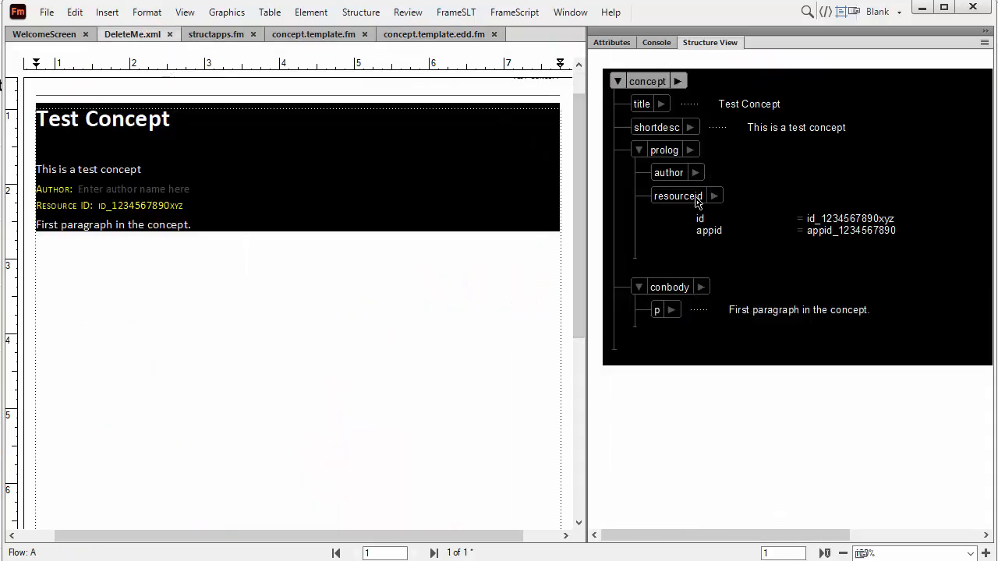
{"action": "left_click", "coordinate": [696, 200]}
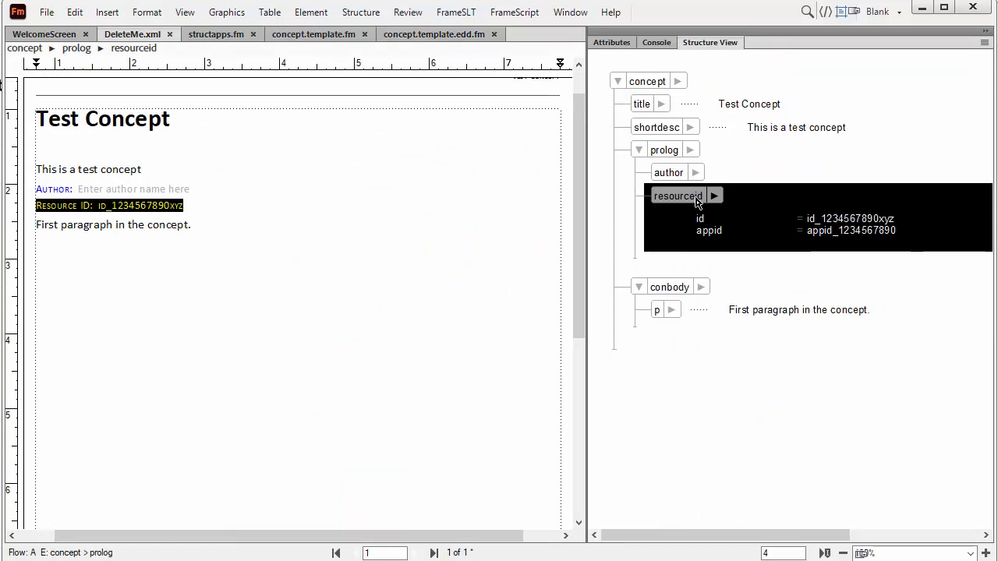
{"action": "left_click", "coordinate": [441, 35]}
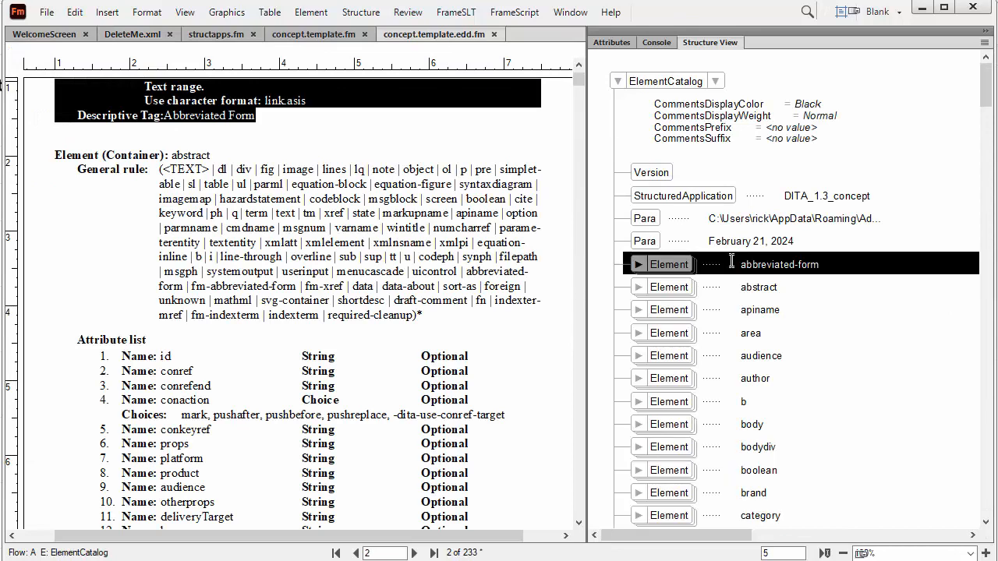
{"action": "left_click_drag", "start_coordinate": [986, 89], "coordinate": [988, 378]}
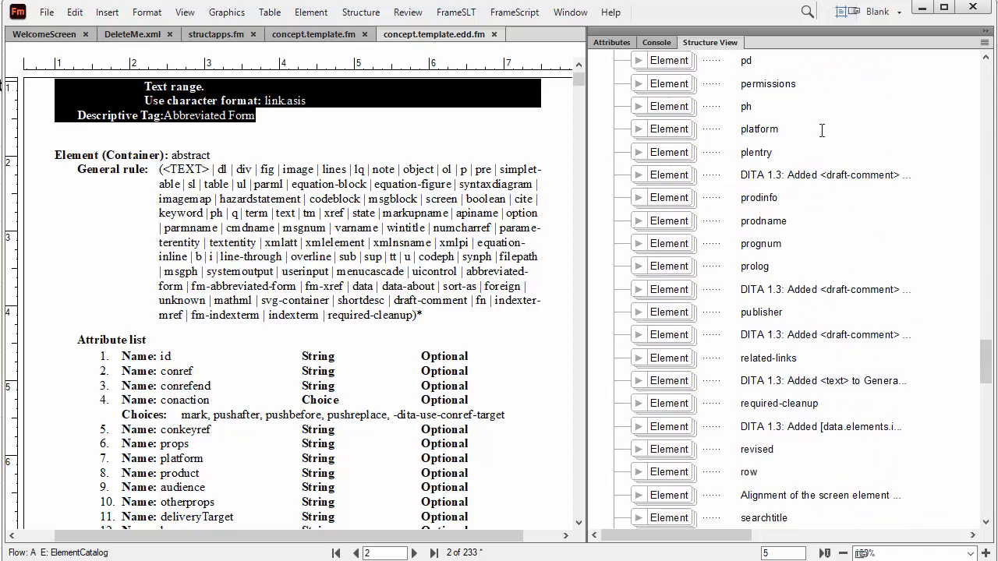
{"action": "left_click", "coordinate": [638, 381]}
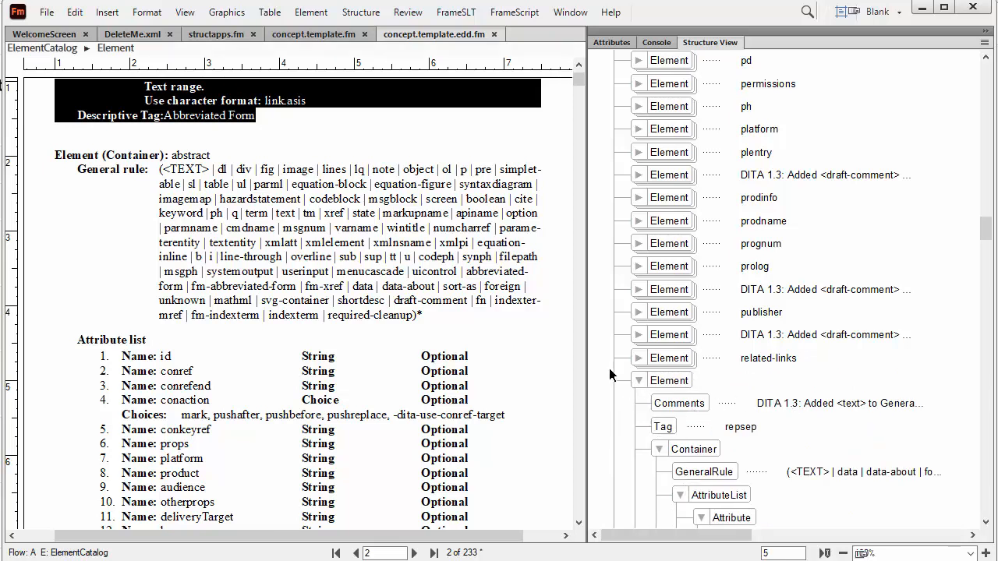
{"action": "left_click", "coordinate": [638, 381]}
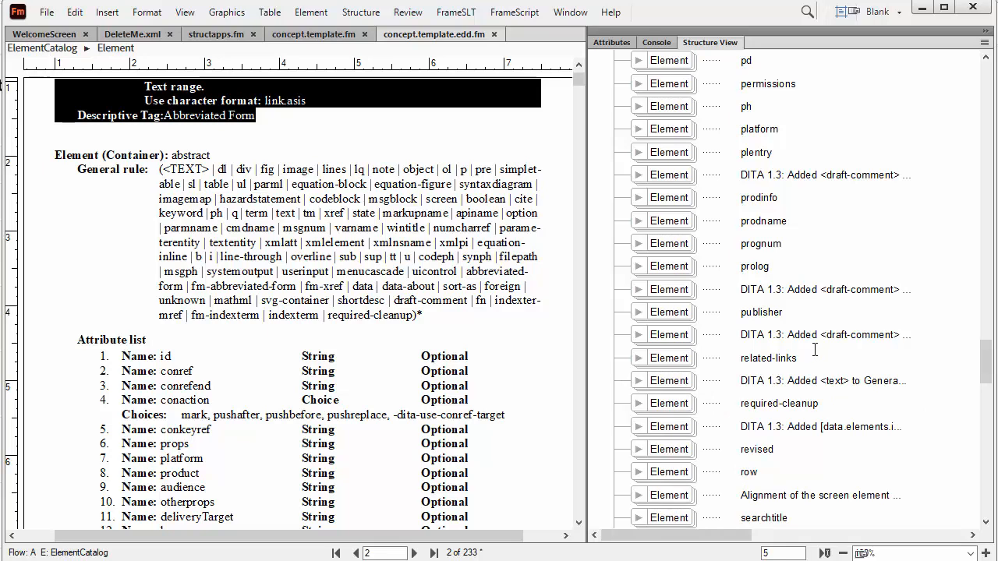
{"action": "scroll", "coordinate": [821, 359], "scroll_direction": "down", "scroll_amount": 2}
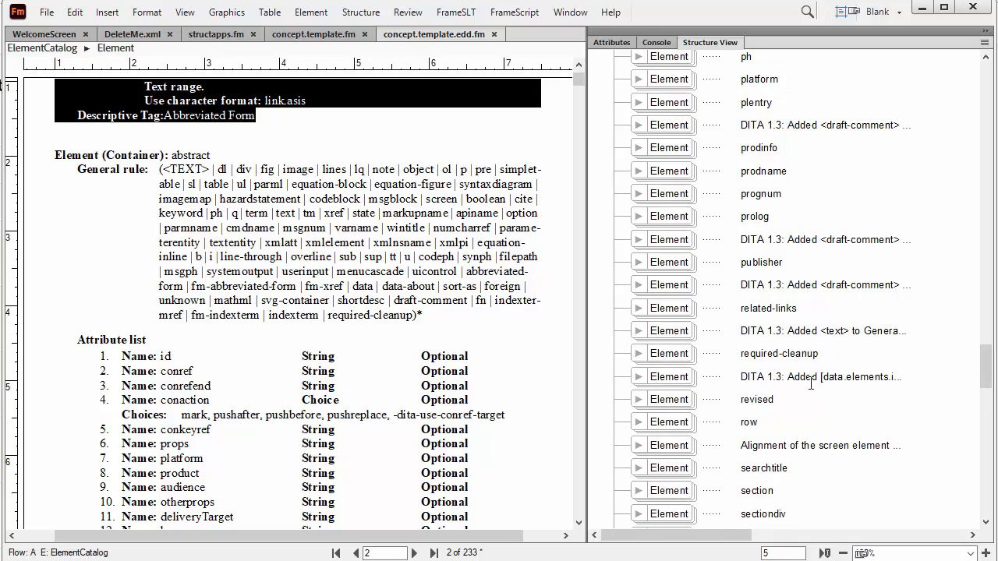
Step: Expand the resourceid definition in the EDD structure and collapse its AttributeList to reach the prefix and suffix rules
{"action": "left_click", "coordinate": [676, 381]}
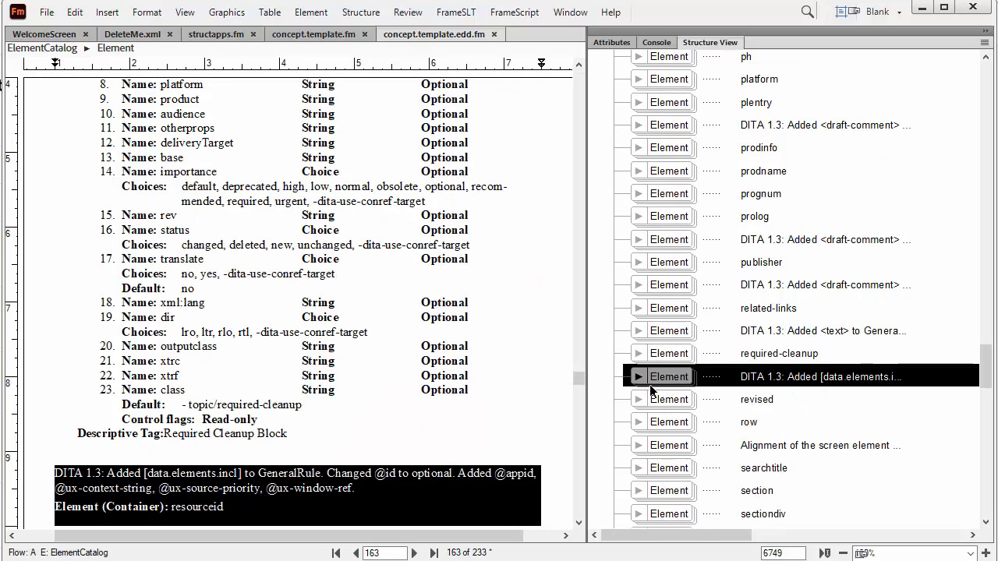
{"action": "left_click", "coordinate": [638, 378]}
{"action": "scroll", "coordinate": [670, 351], "scroll_direction": "down", "scroll_amount": 4}
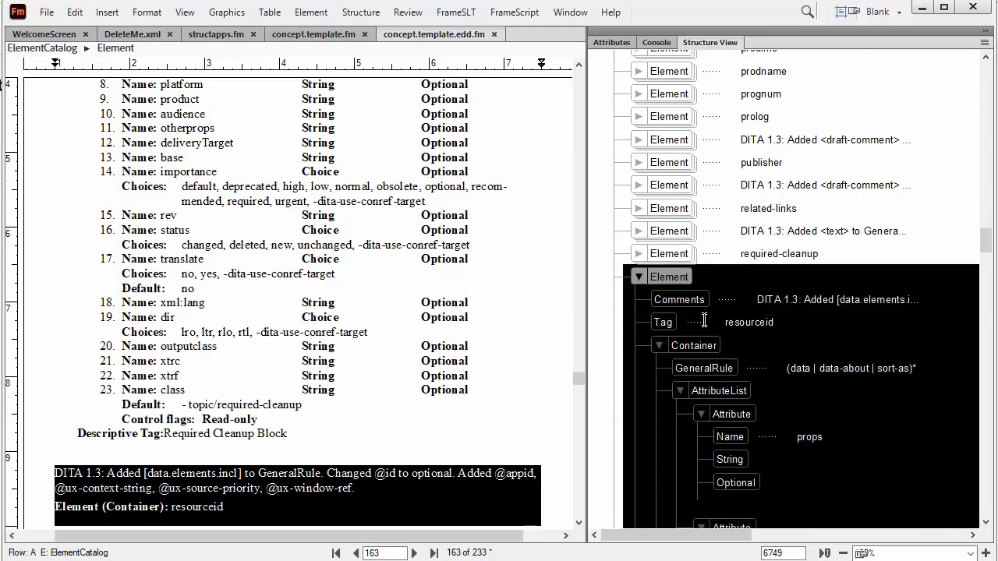
{"action": "left_click", "coordinate": [674, 323]}
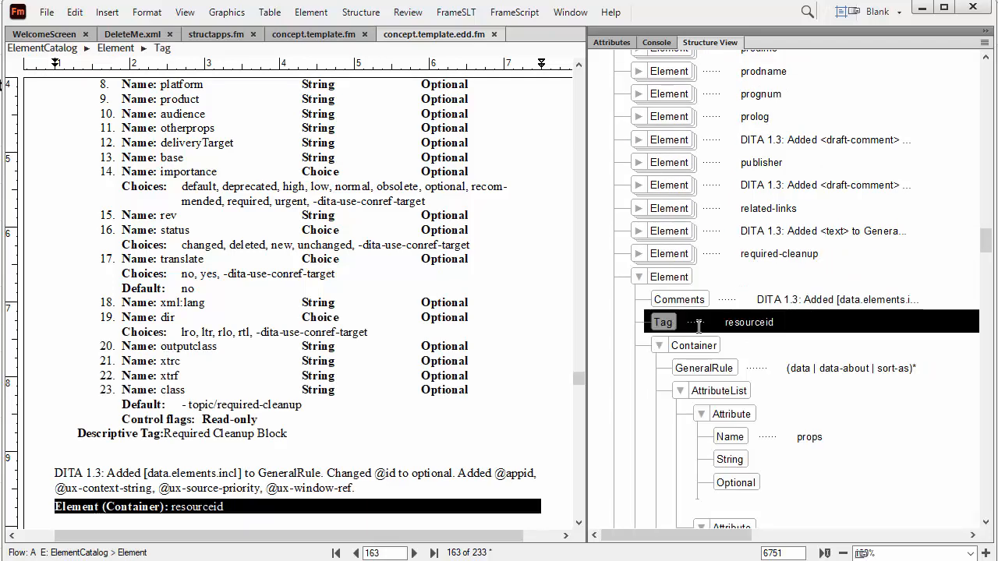
{"action": "scroll", "coordinate": [699, 321], "scroll_direction": "down", "scroll_amount": 4}
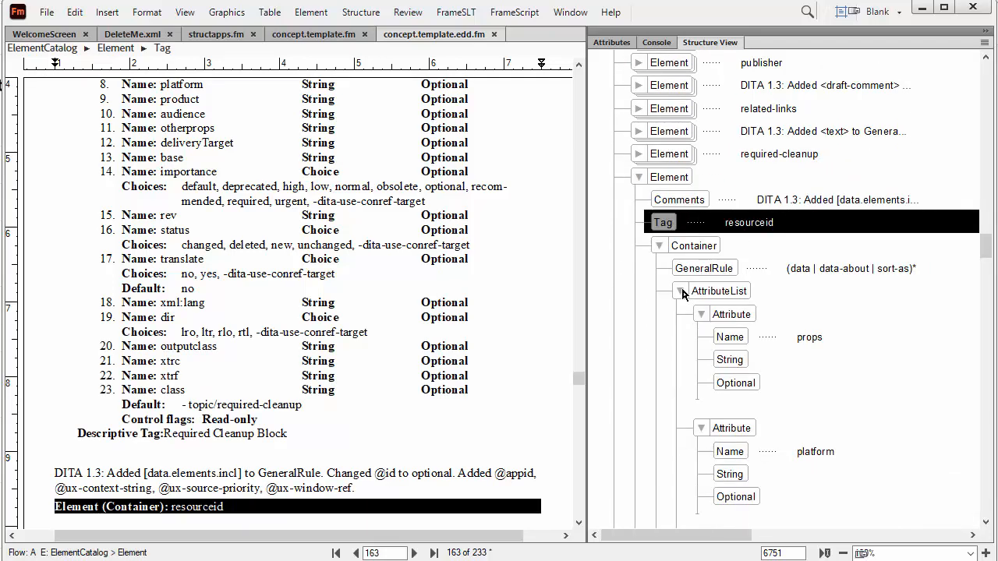
{"action": "left_click", "coordinate": [681, 289]}
{"action": "scroll", "coordinate": [813, 383], "scroll_direction": "down", "scroll_amount": 2}
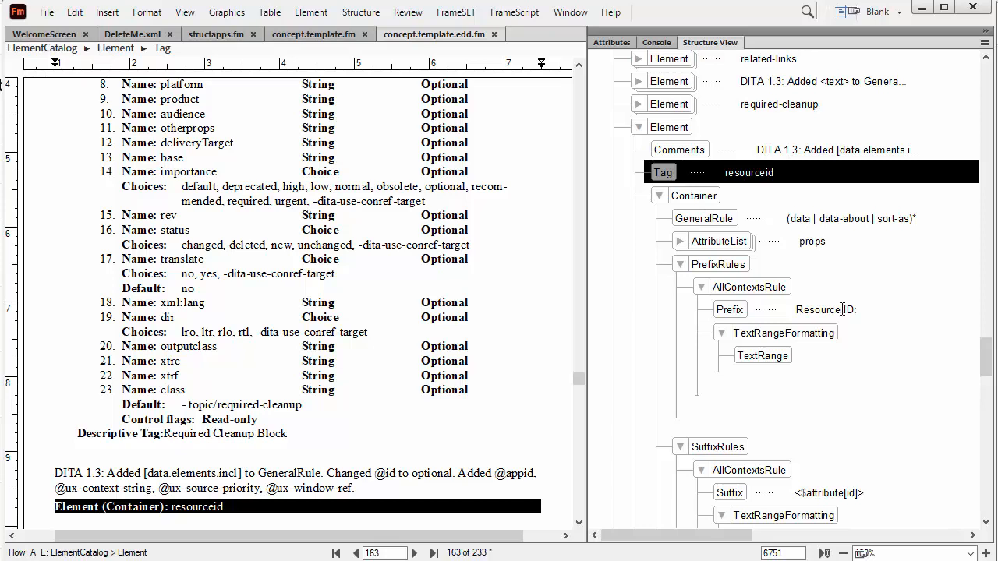
Step: Compare the prefix rule with the resourceid line in DeleteMe.xml and return to concept.template.edd.fm
{"action": "left_click", "coordinate": [137, 34]}
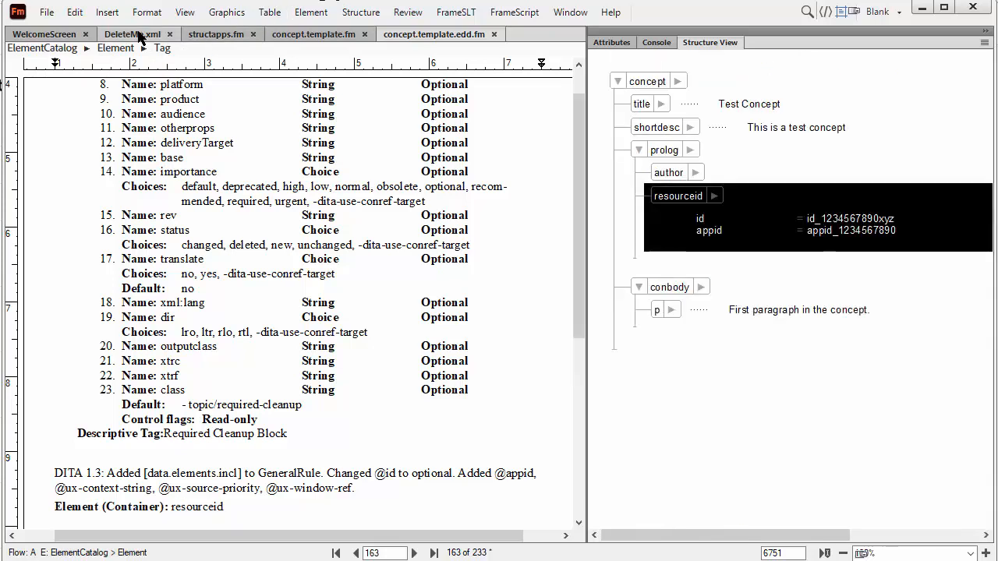
{"action": "left_click", "coordinate": [77, 211]}
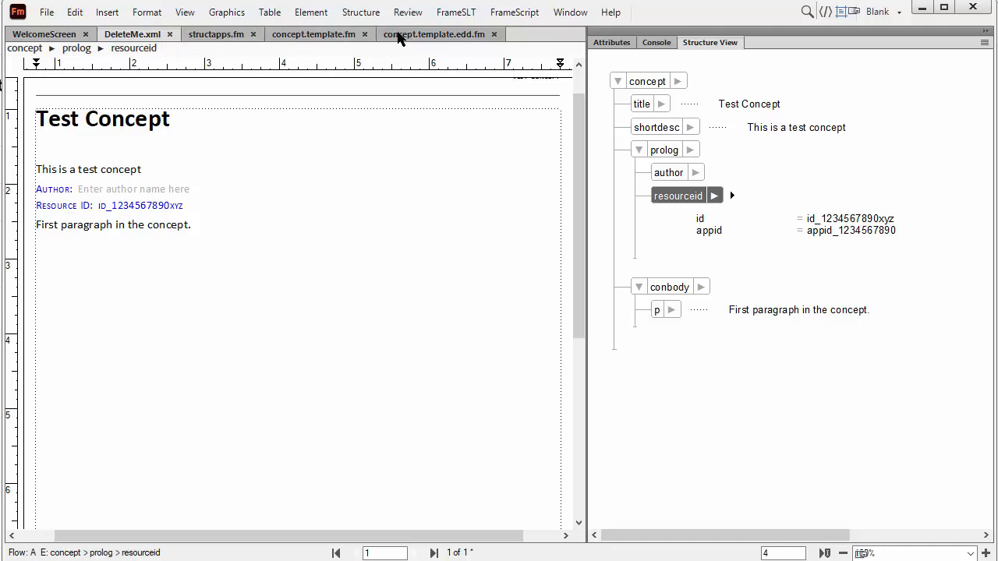
{"action": "left_click", "coordinate": [399, 35]}
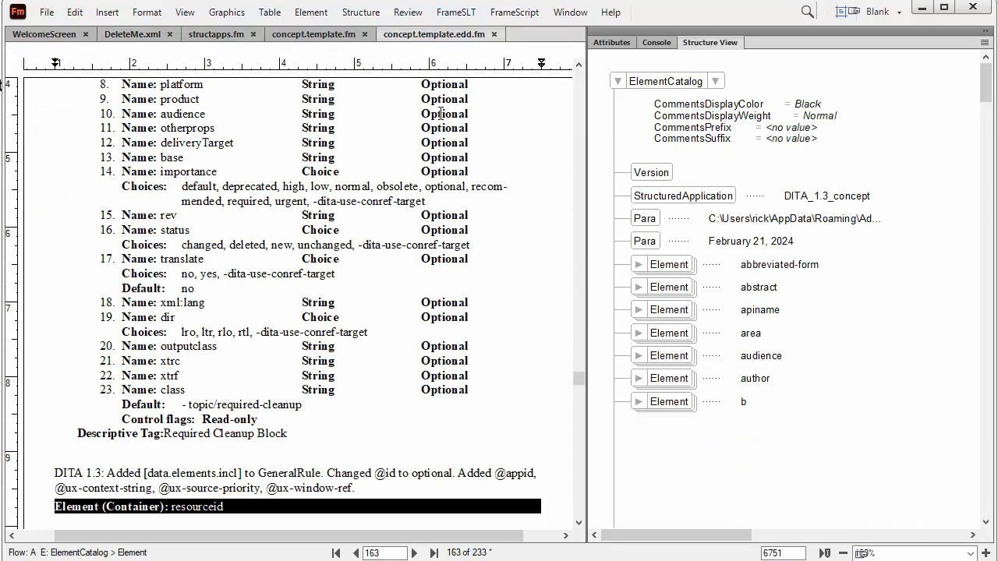
Step: Change the prefix text in the resourceid element's all-contexts prefix rule to "Resource APPID:"
{"action": "left_click", "coordinate": [229, 505]}
{"action": "scroll", "coordinate": [814, 377], "scroll_direction": "down", "scroll_amount": 7}
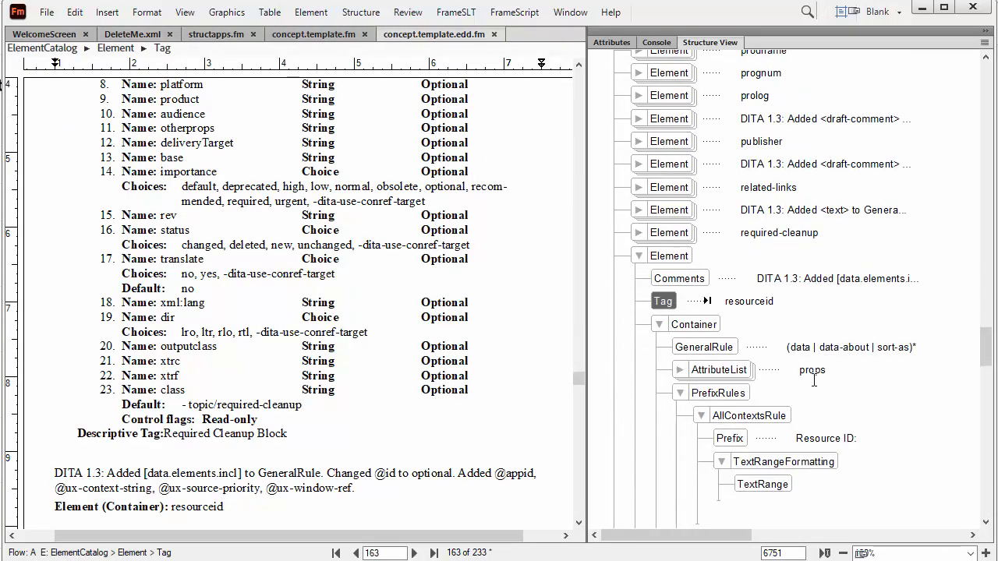
{"action": "left_click", "coordinate": [846, 438]}
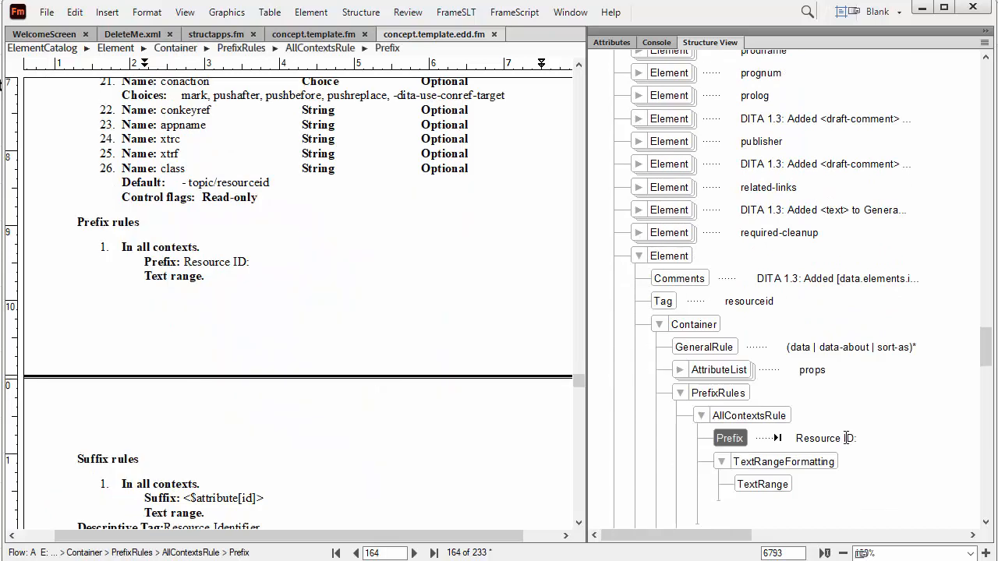
{"action": "double_click", "coordinate": [846, 439]}
{"action": "left_click", "coordinate": [847, 441]}
{"action": "type", "text": "APP"}
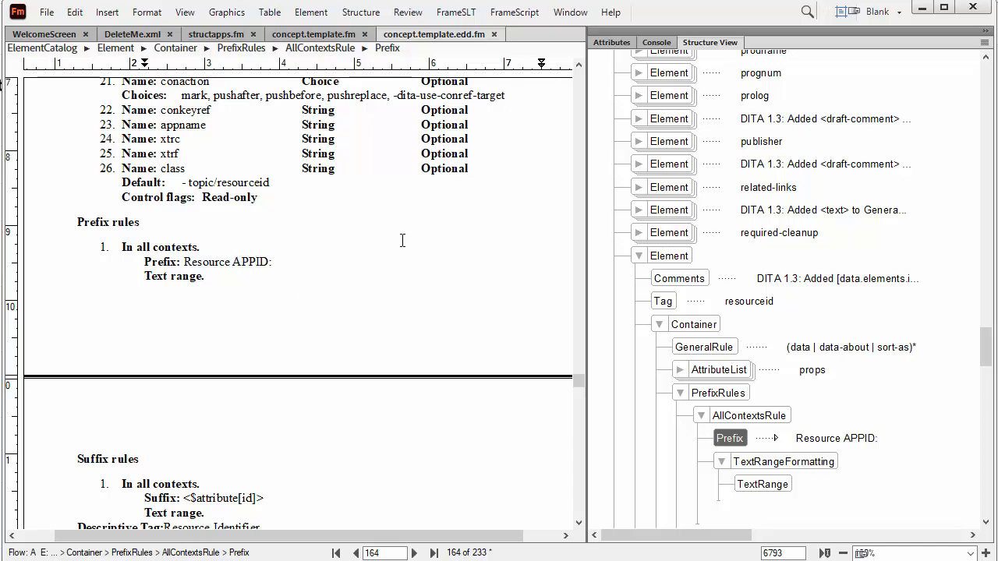
{"action": "scroll", "coordinate": [879, 290], "scroll_direction": "down", "scroll_amount": 3}
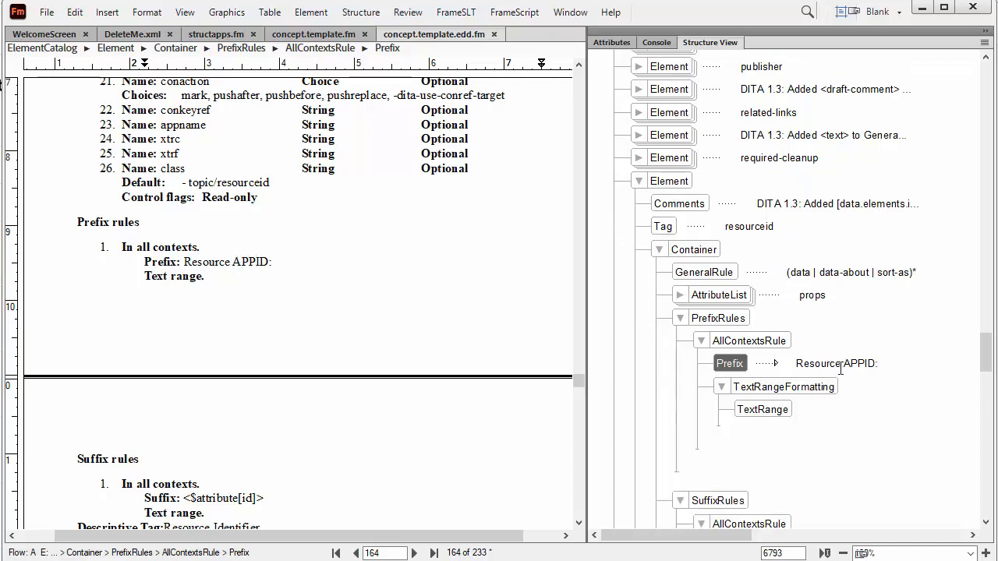
Step: Change the suffix in the resourceid element's all-contexts suffix rule to <$attribute[appid]>
{"action": "scroll", "coordinate": [840, 364], "scroll_direction": "down", "scroll_amount": 5}
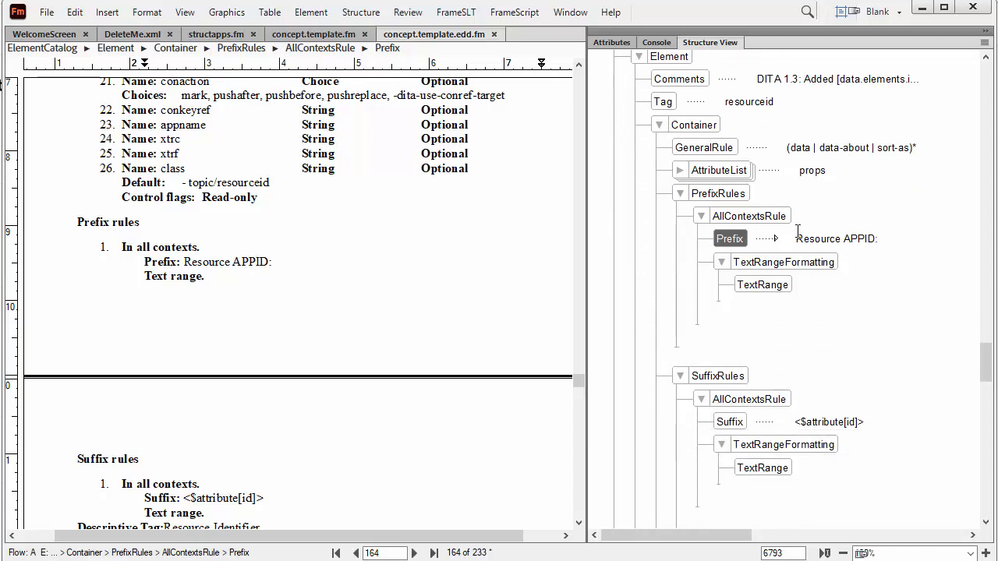
{"action": "left_click", "coordinate": [763, 286]}
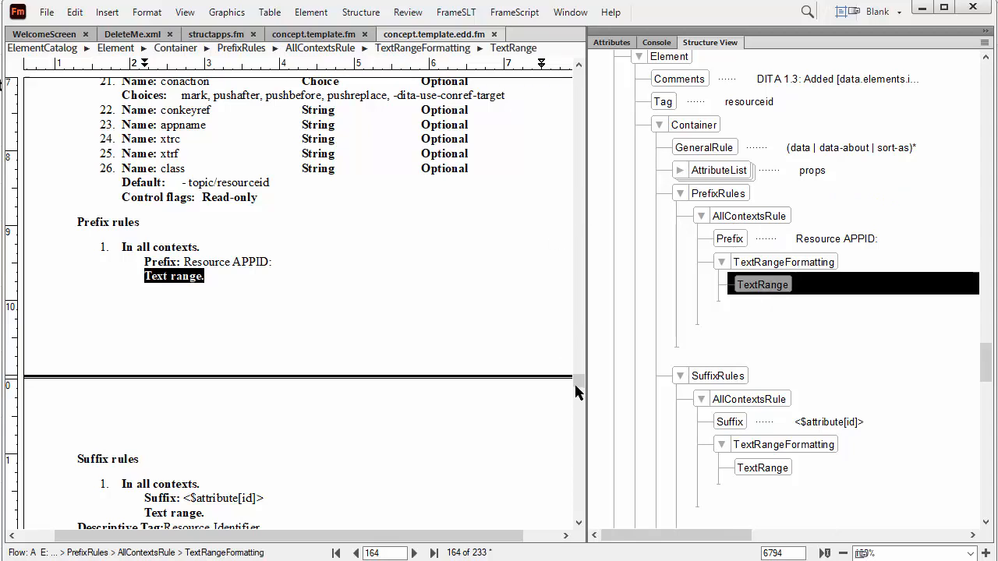
{"action": "left_click", "coordinate": [730, 239]}
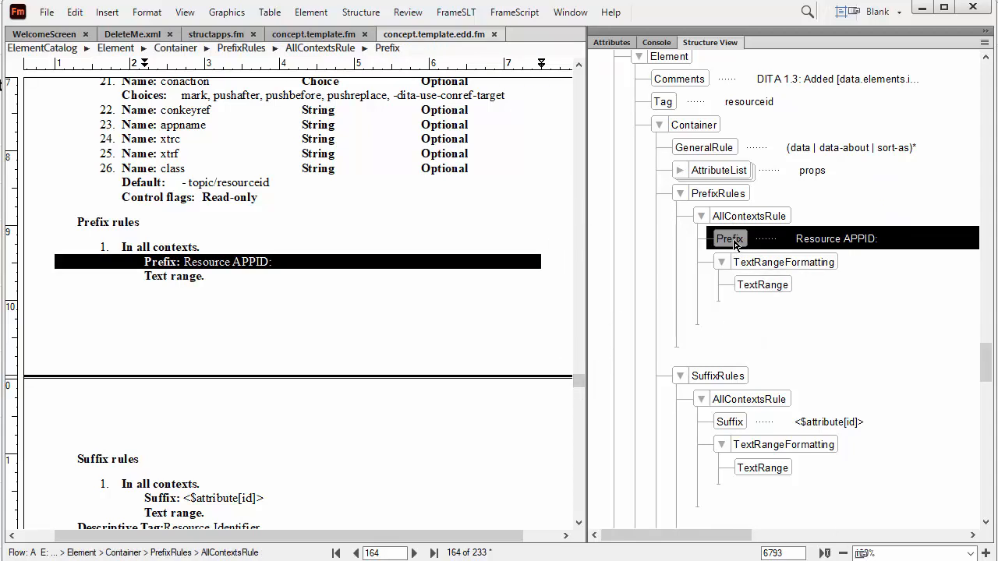
{"action": "scroll", "coordinate": [842, 257], "scroll_direction": "down", "scroll_amount": 2}
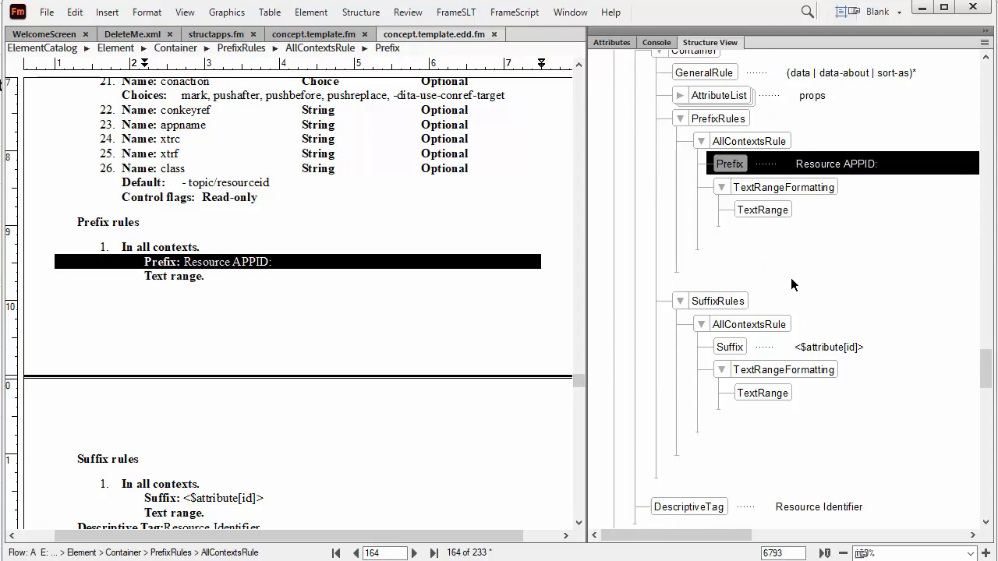
{"action": "left_click", "coordinate": [726, 349]}
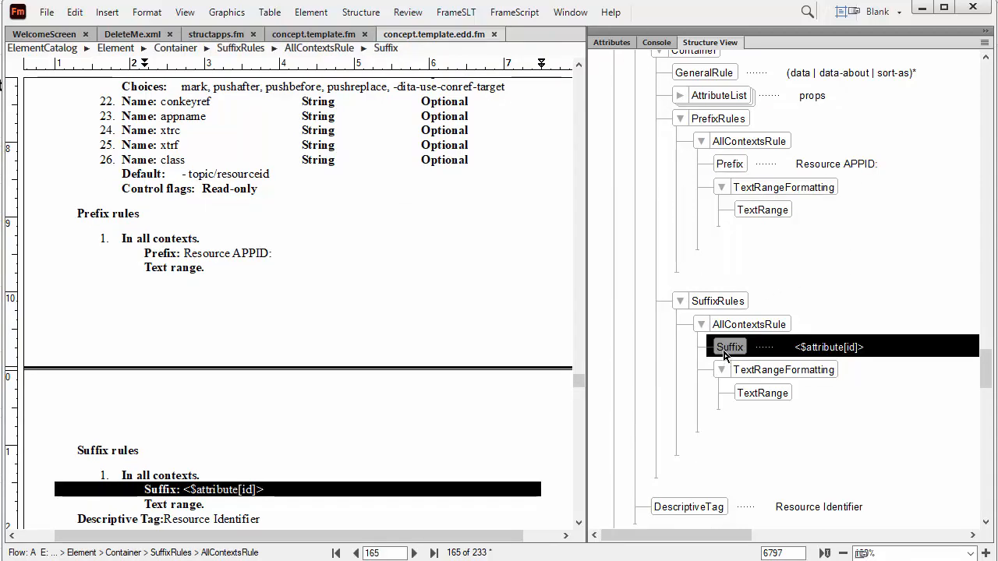
{"action": "scroll", "coordinate": [725, 352], "scroll_direction": "down", "scroll_amount": 2}
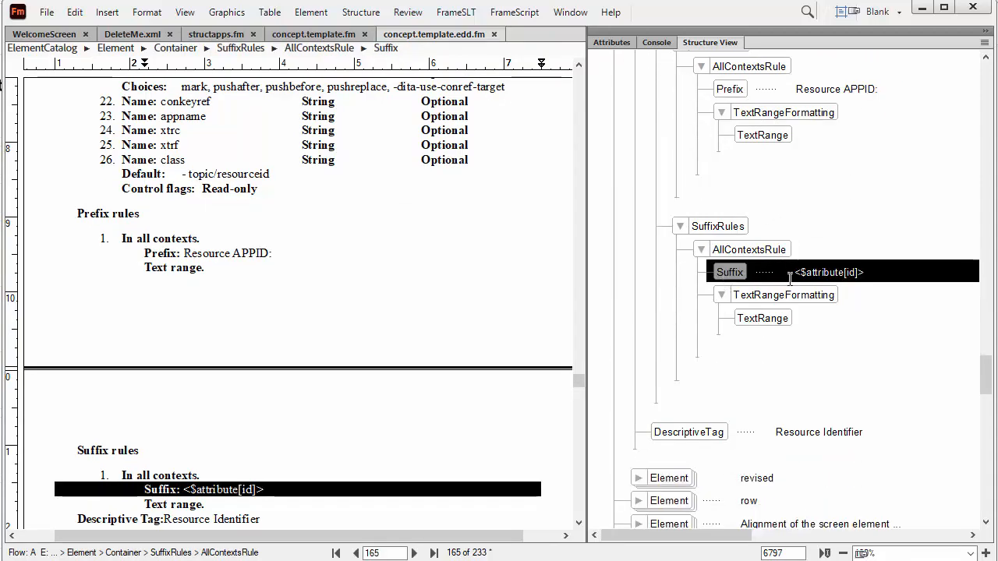
{"action": "left_click", "coordinate": [824, 275]}
{"action": "left_click", "coordinate": [824, 275]}
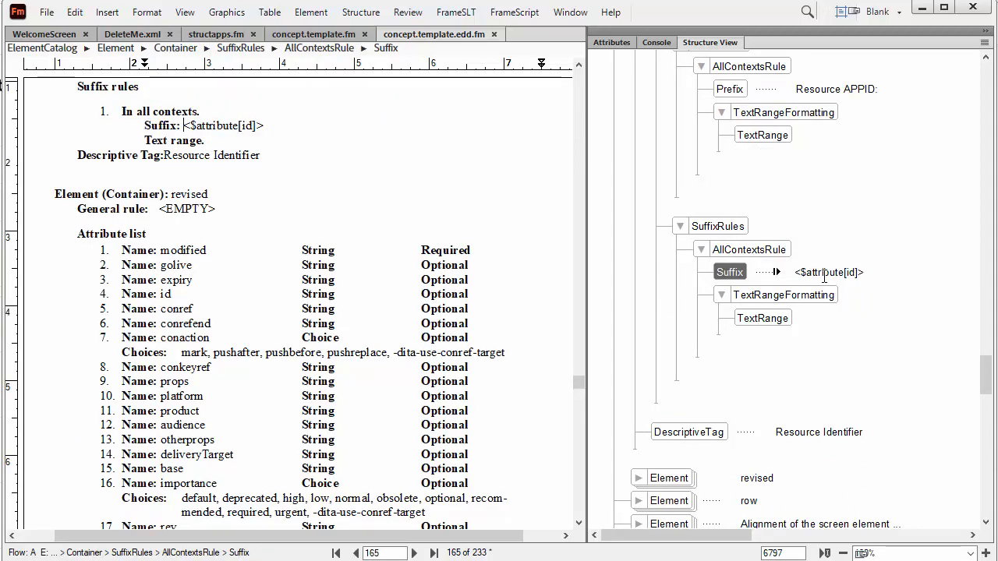
{"action": "left_click", "coordinate": [853, 269]}
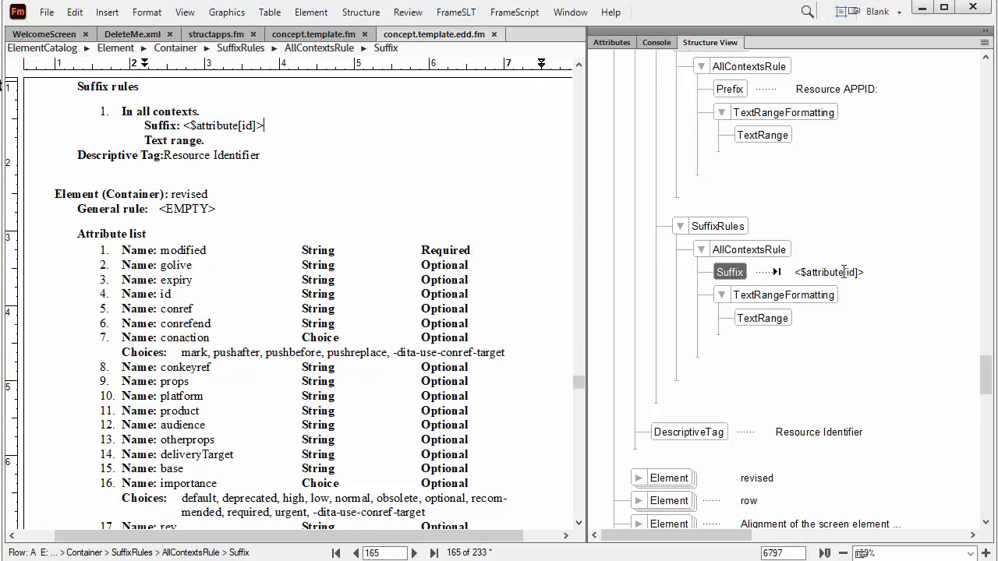
{"action": "left_click", "coordinate": [241, 125]}
{"action": "type", "text": "app"}
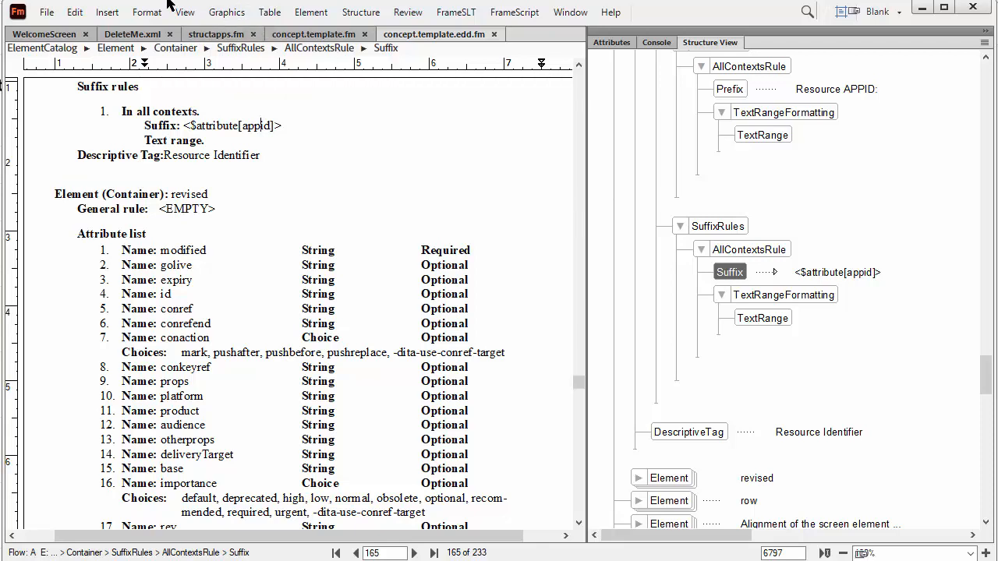
Step: Import the element definitions from concept.template.edd.fm into DeleteMe.xml and close the resulting report
{"action": "left_click", "coordinate": [129, 37]}
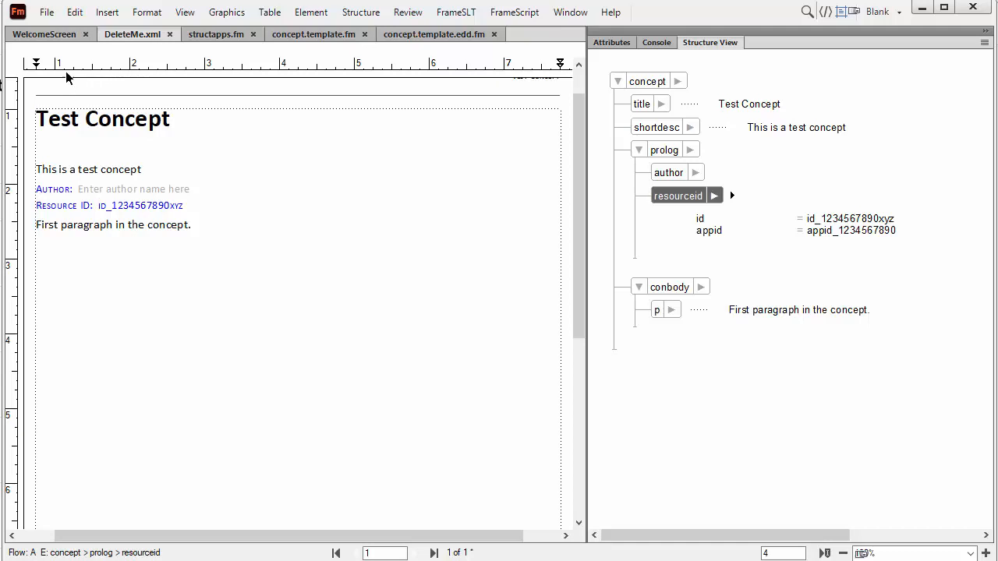
{"action": "left_click", "coordinate": [47, 11]}
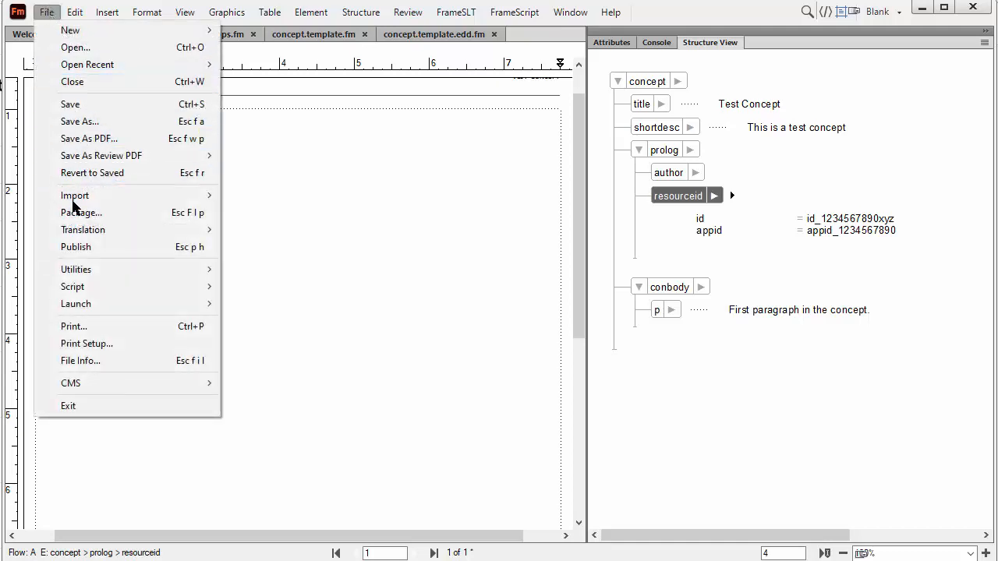
{"action": "mouse_move", "coordinate": [77, 197]}
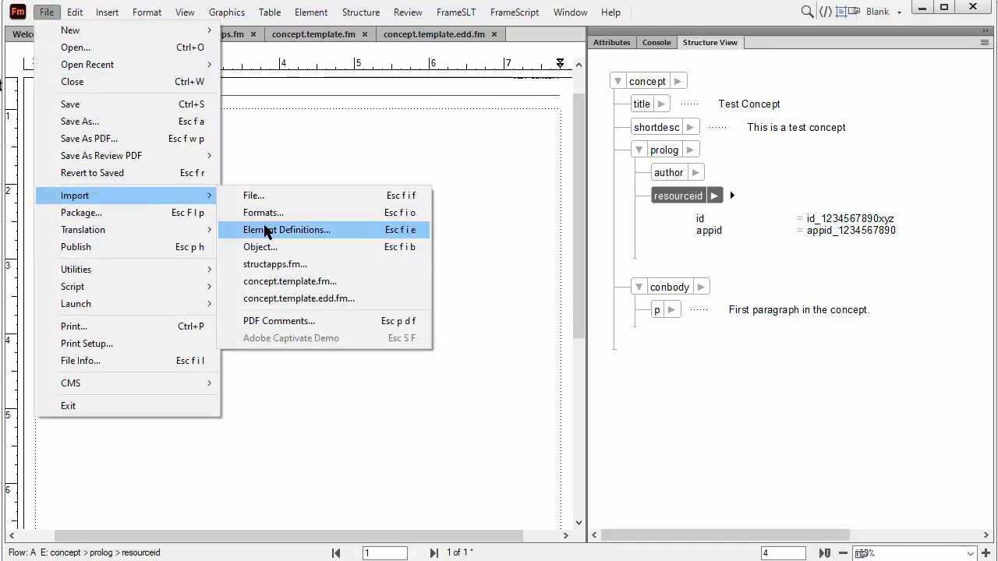
{"action": "left_click", "coordinate": [263, 227]}
{"action": "left_click", "coordinate": [664, 276]}
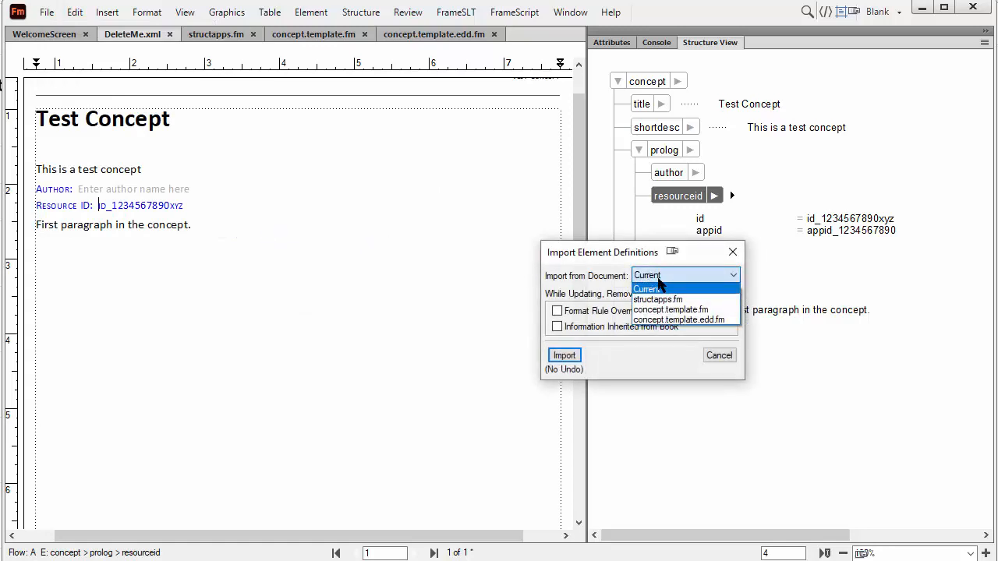
{"action": "left_click", "coordinate": [667, 322]}
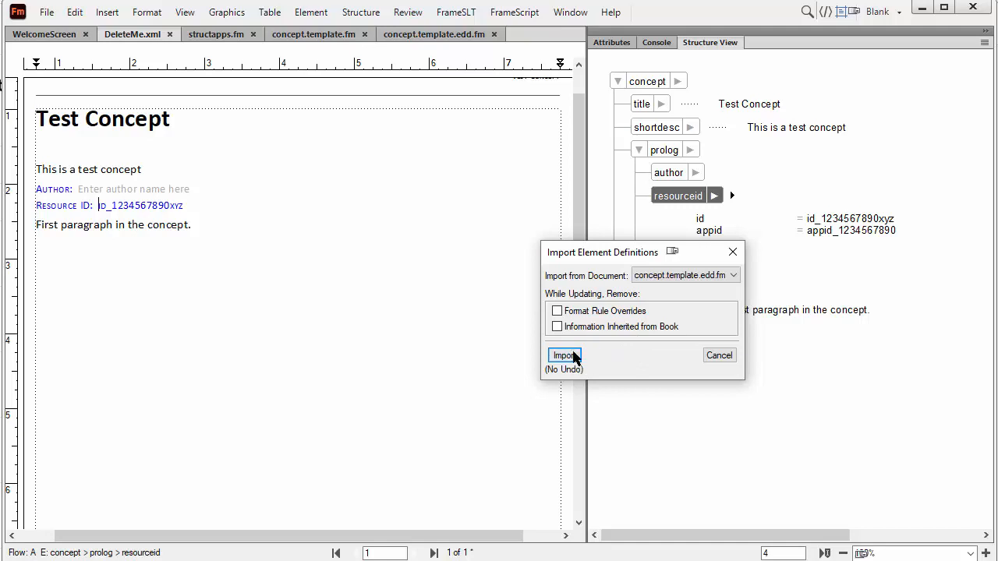
{"action": "left_click", "coordinate": [568, 352]}
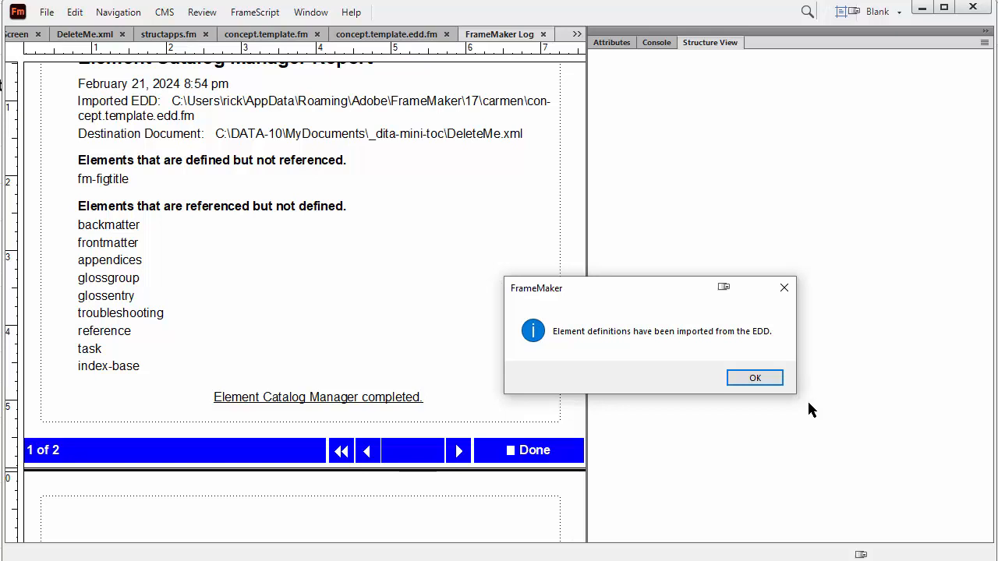
{"action": "left_click", "coordinate": [768, 376]}
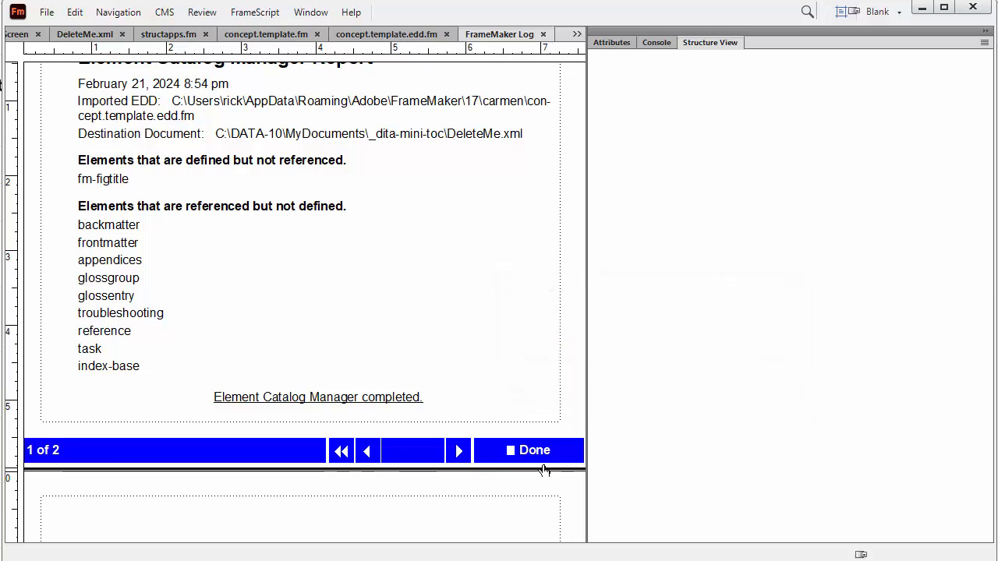
{"action": "left_click", "coordinate": [543, 458]}
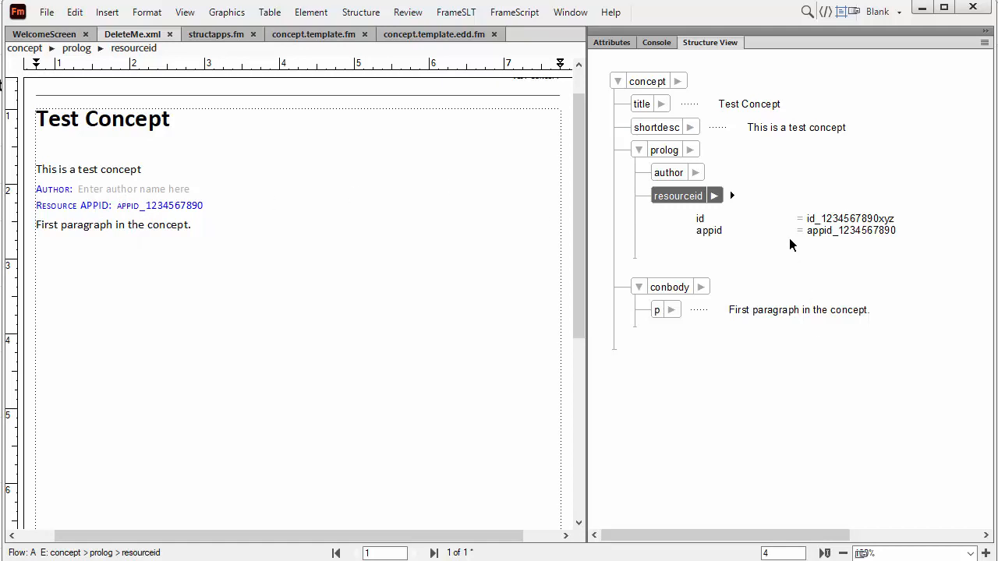
{"action": "double_click", "coordinate": [855, 230]}
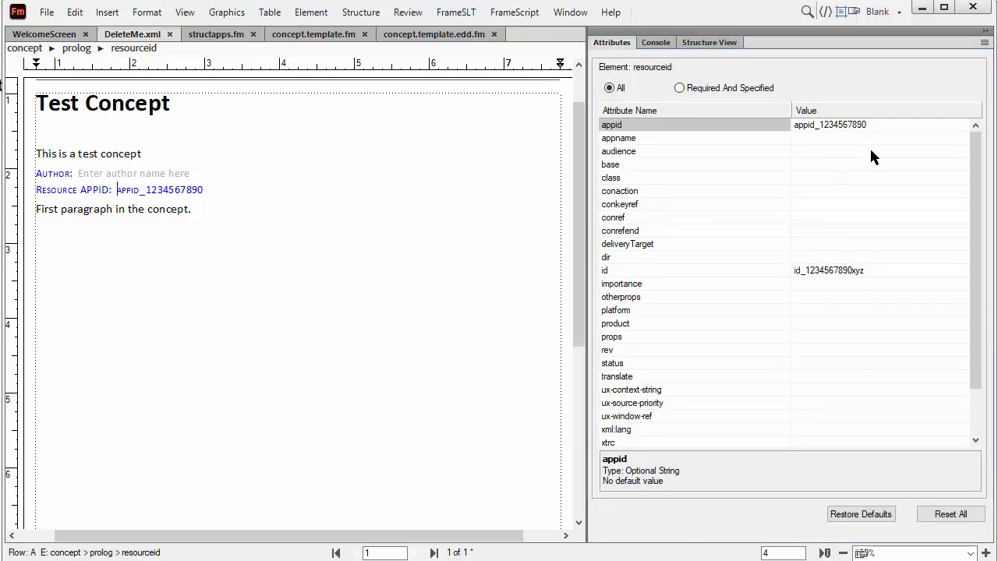
{"action": "left_click", "coordinate": [877, 125]}
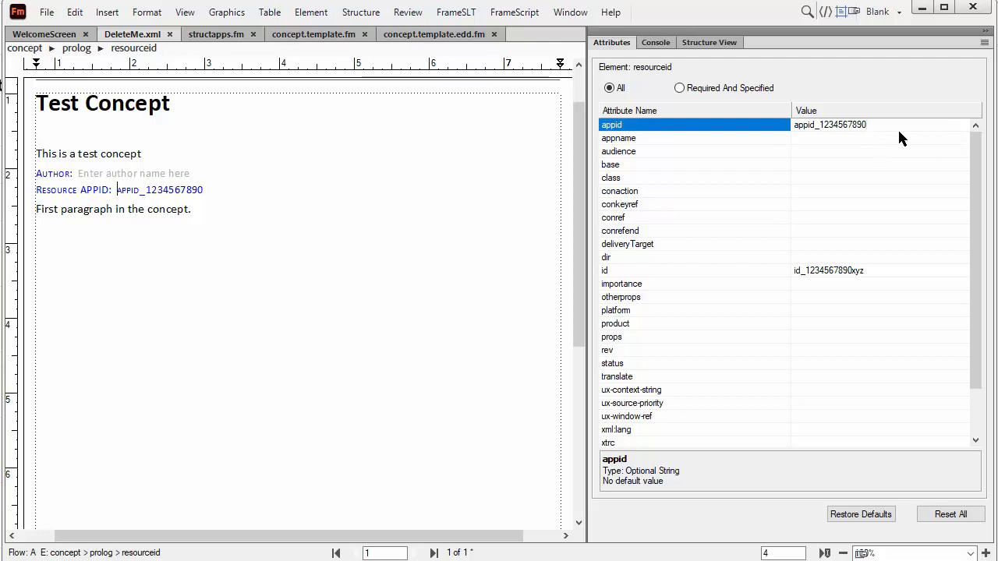
{"action": "type", "text": "_abc"}
{"action": "key", "text": "Return"}
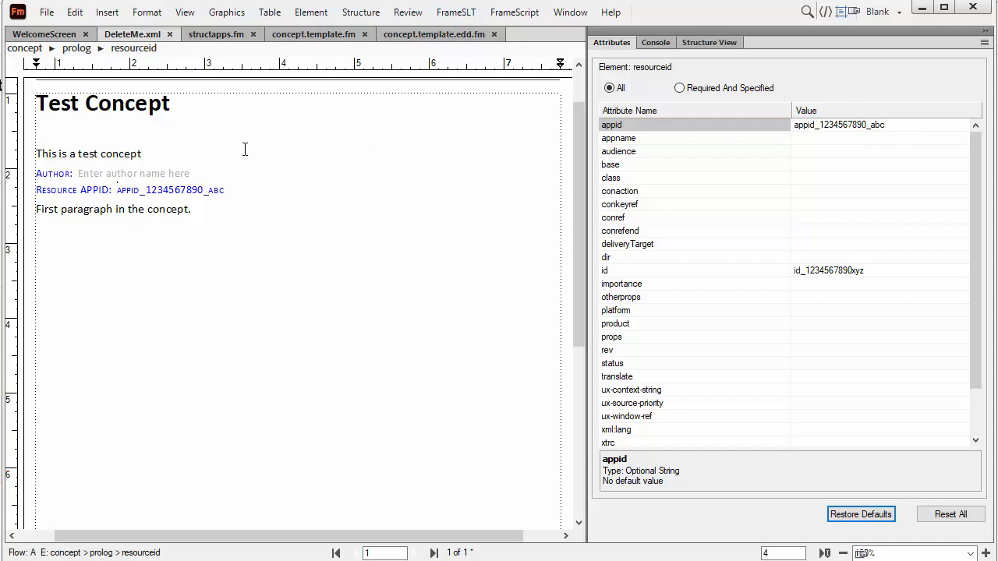
Step: Close DeleteMe.xml without saving its changes
{"action": "left_click", "coordinate": [169, 189]}
{"action": "left_click", "coordinate": [169, 35]}
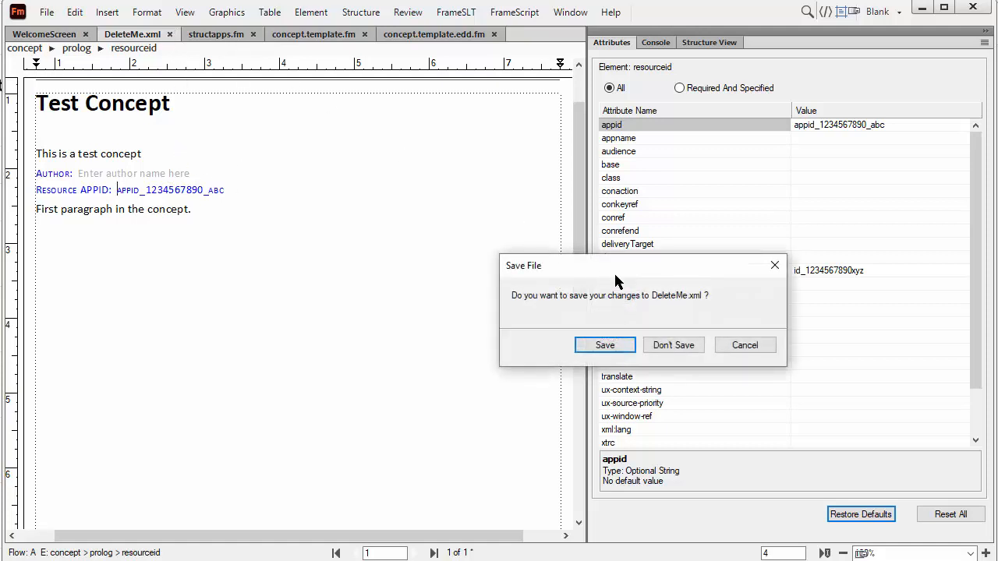
{"action": "left_click", "coordinate": [662, 345]}
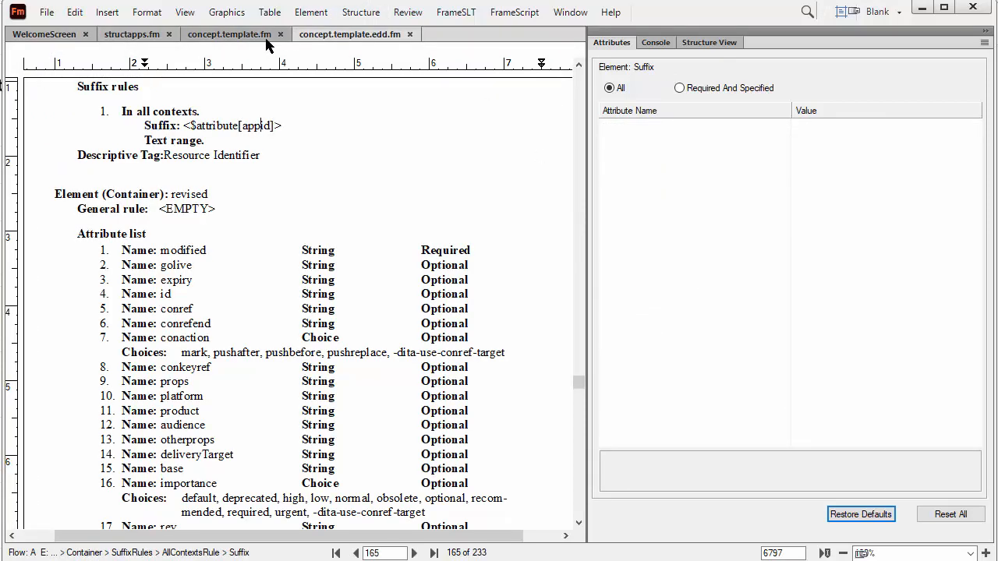
Step: Import the element definitions from concept.template.edd.fm into concept.template.fm, dismiss the report and save the template
{"action": "left_click", "coordinate": [241, 43]}
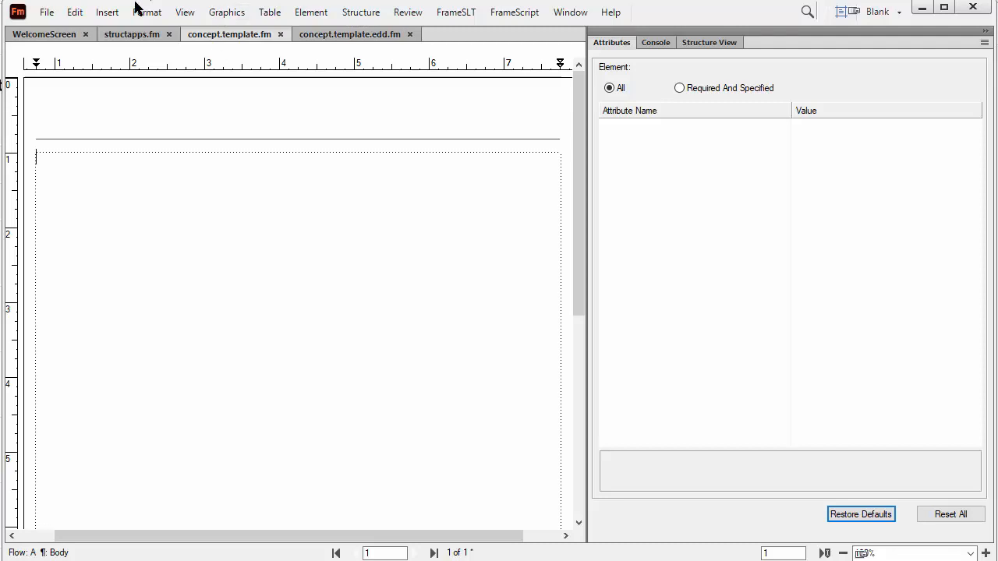
{"action": "left_click", "coordinate": [43, 13]}
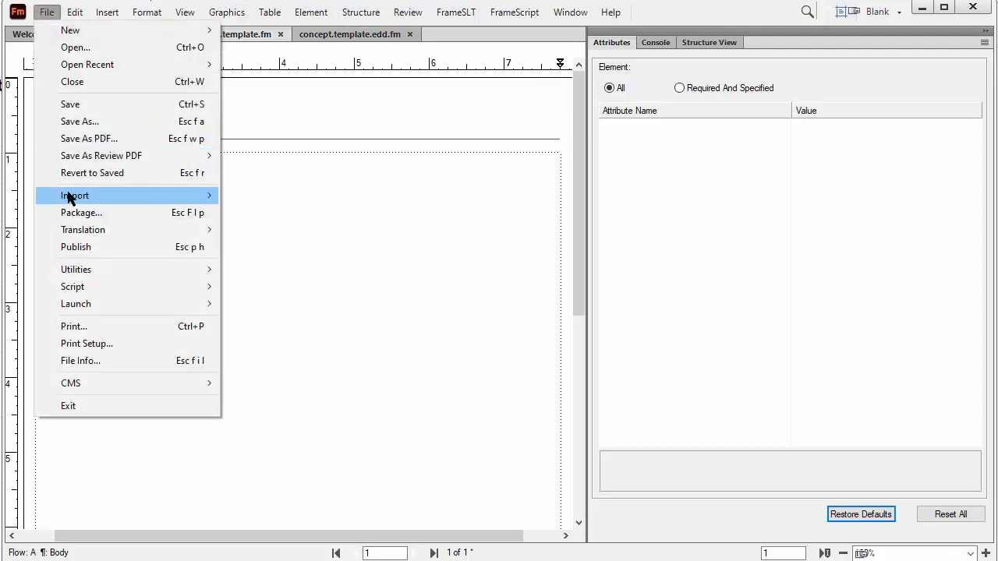
{"action": "mouse_move", "coordinate": [74, 200]}
{"action": "left_click", "coordinate": [325, 230]}
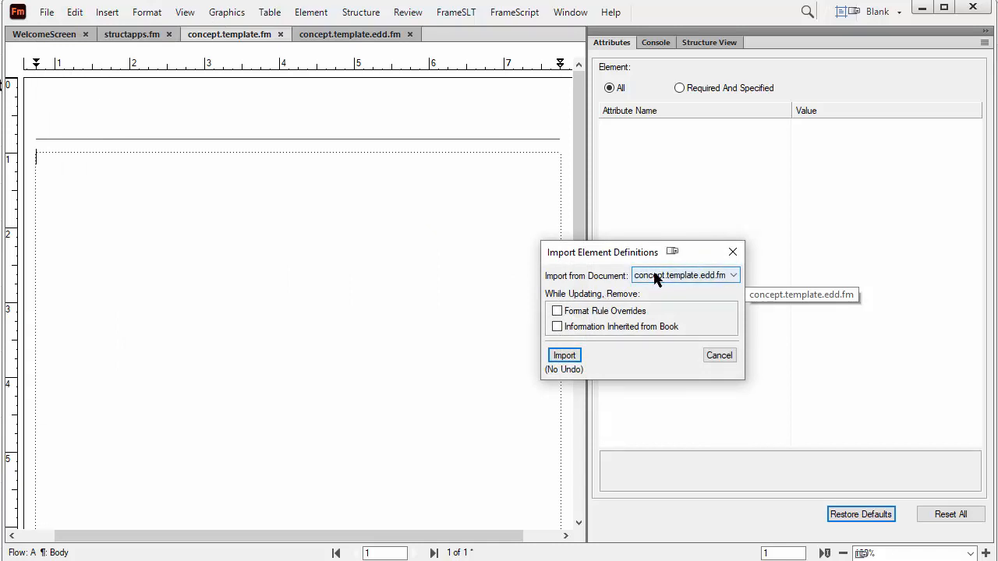
{"action": "left_click", "coordinate": [563, 357]}
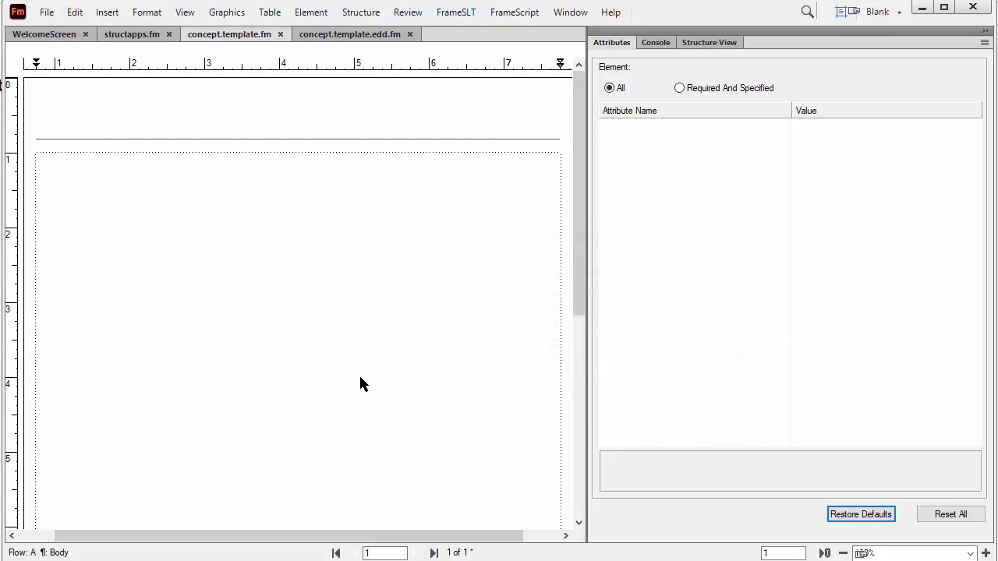
{"action": "left_click", "coordinate": [740, 377]}
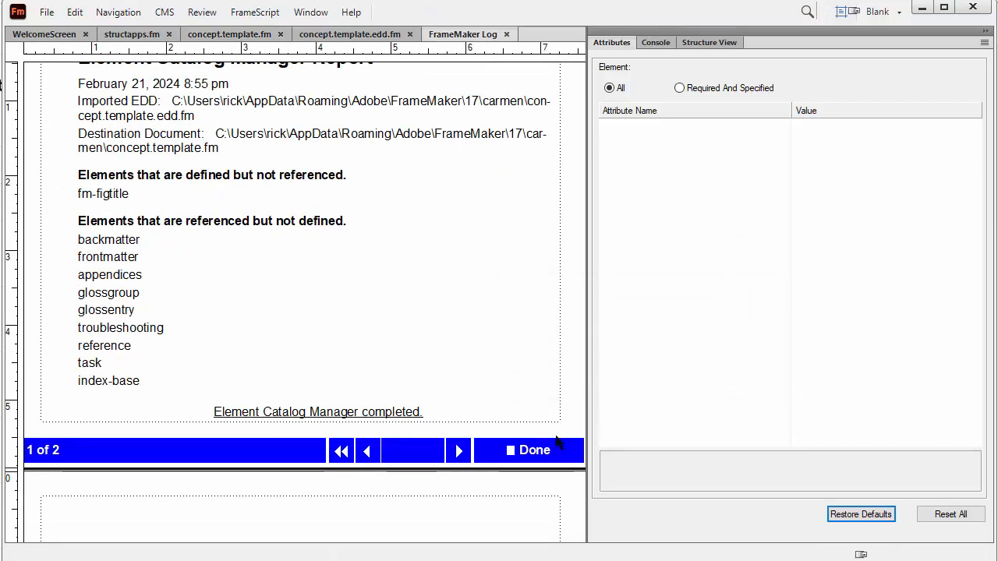
{"action": "left_click", "coordinate": [539, 449]}
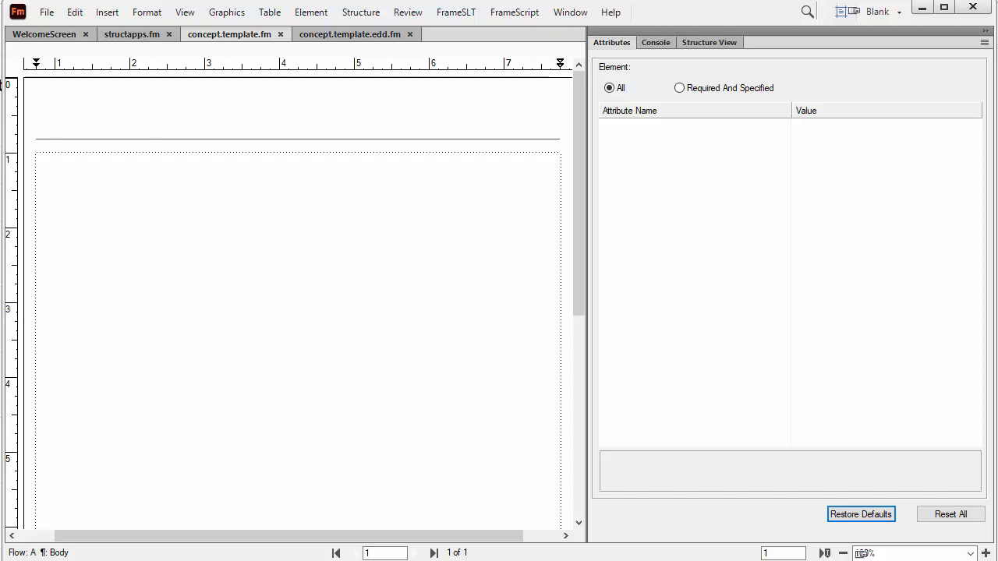
Step: In structapps.fm, replace the path variable in the DITA_1.3_concept Template entry with the FM User Directory variable
{"action": "left_click", "coordinate": [134, 36]}
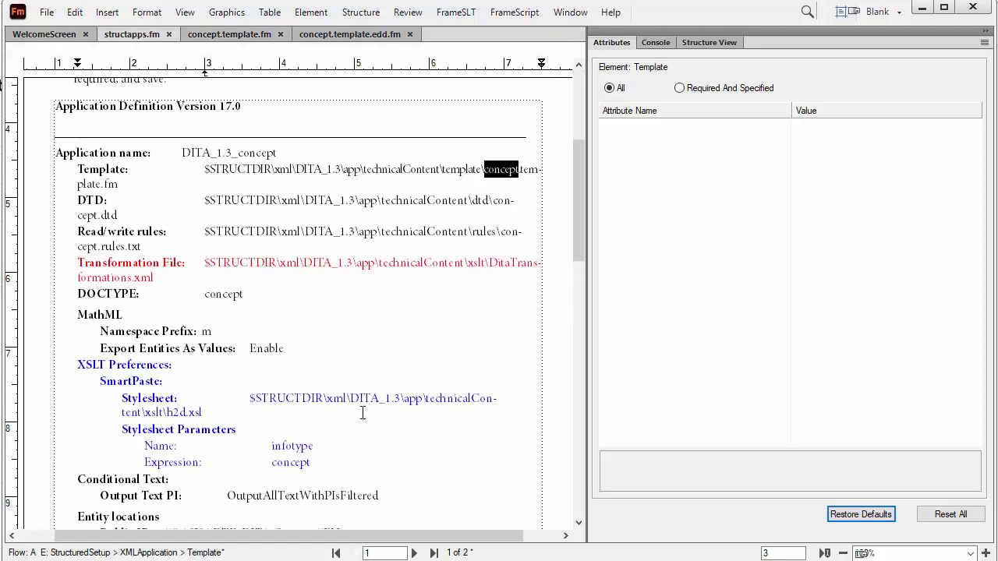
{"action": "double_click", "coordinate": [291, 171]}
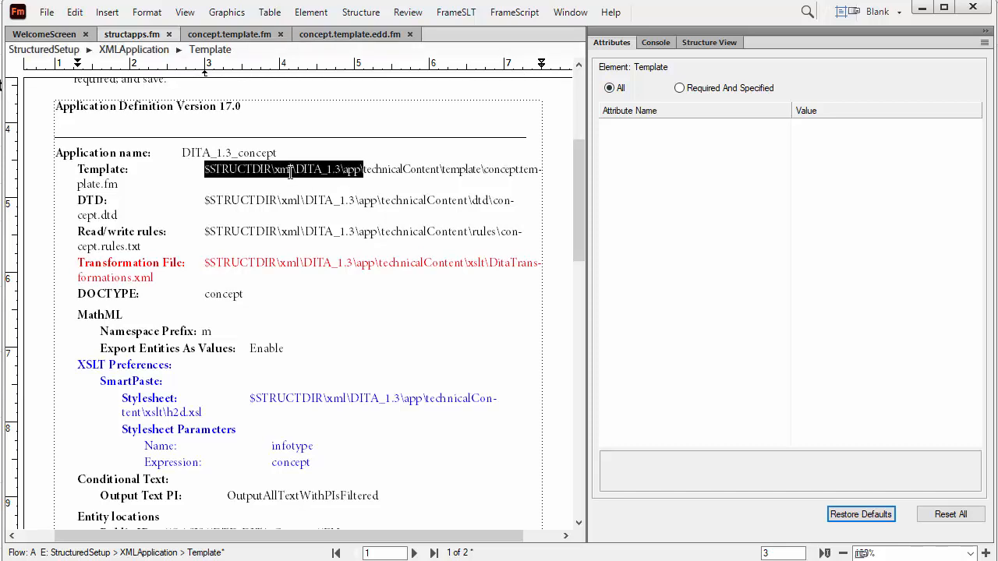
{"action": "left_click", "coordinate": [108, 13]}
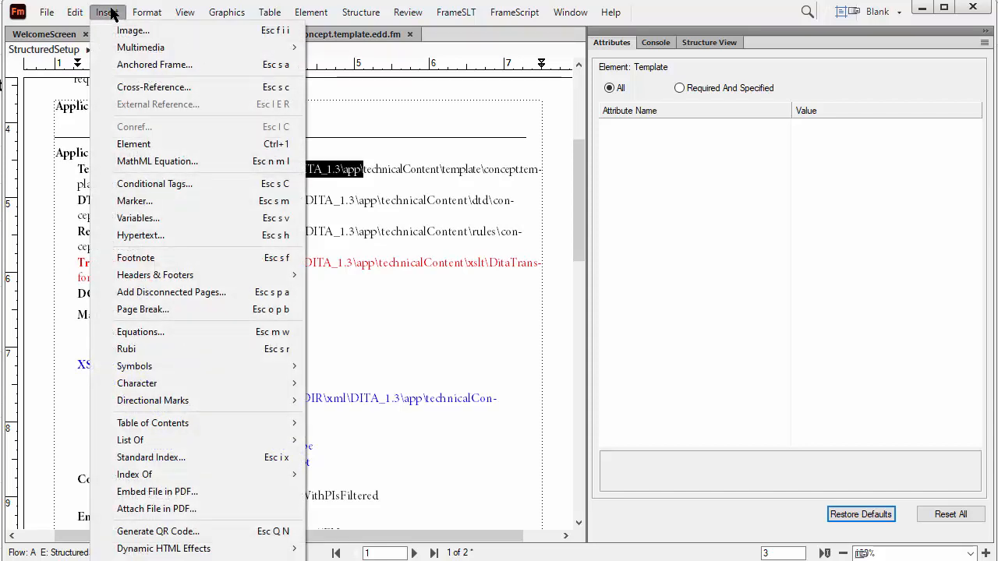
{"action": "left_click", "coordinate": [138, 219]}
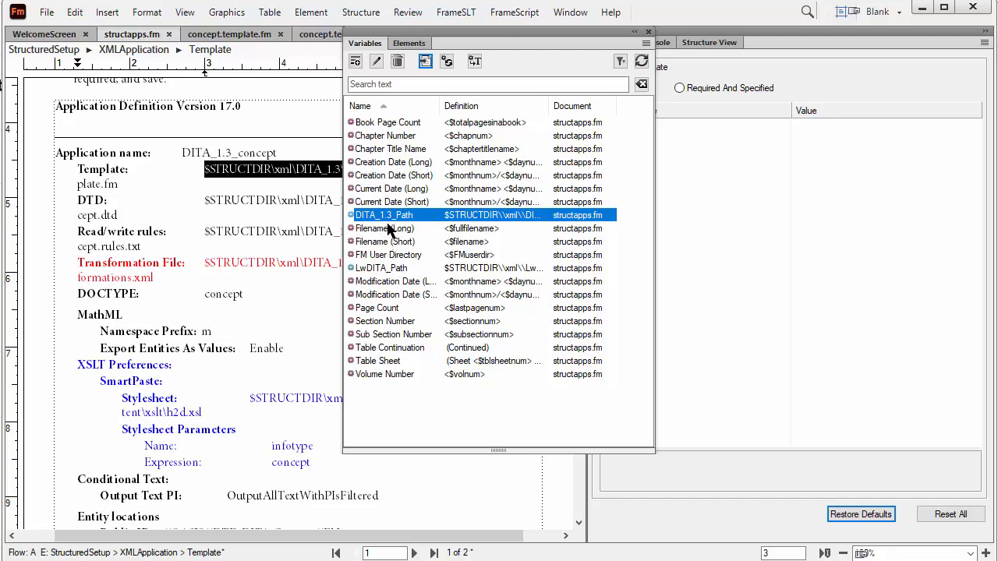
{"action": "double_click", "coordinate": [394, 255]}
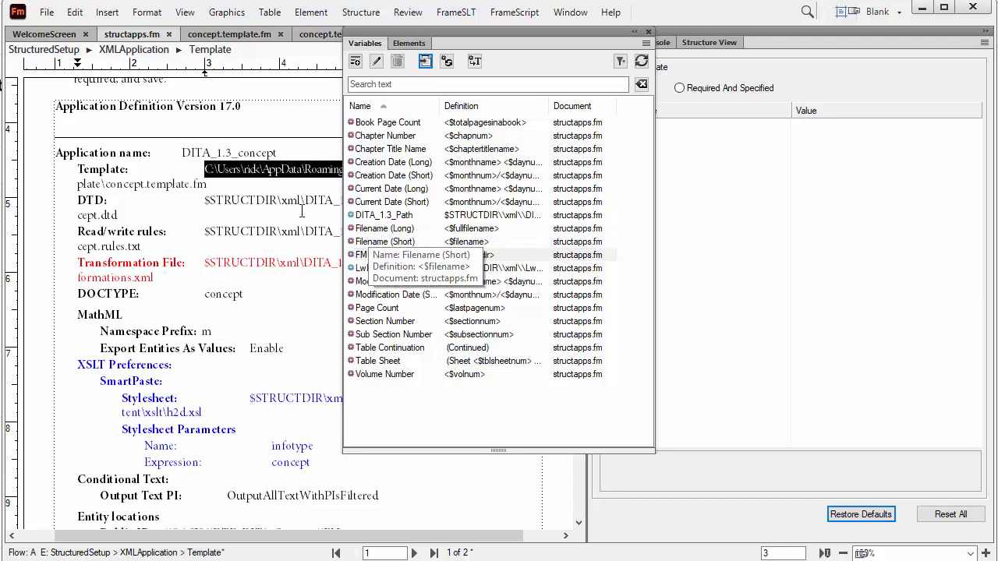
{"action": "left_click", "coordinate": [652, 35]}
Step: Delete technicalContent\template from the DITA_1.3_concept Template path, right after the FM User Directory variable
{"action": "left_click", "coordinate": [469, 136]}
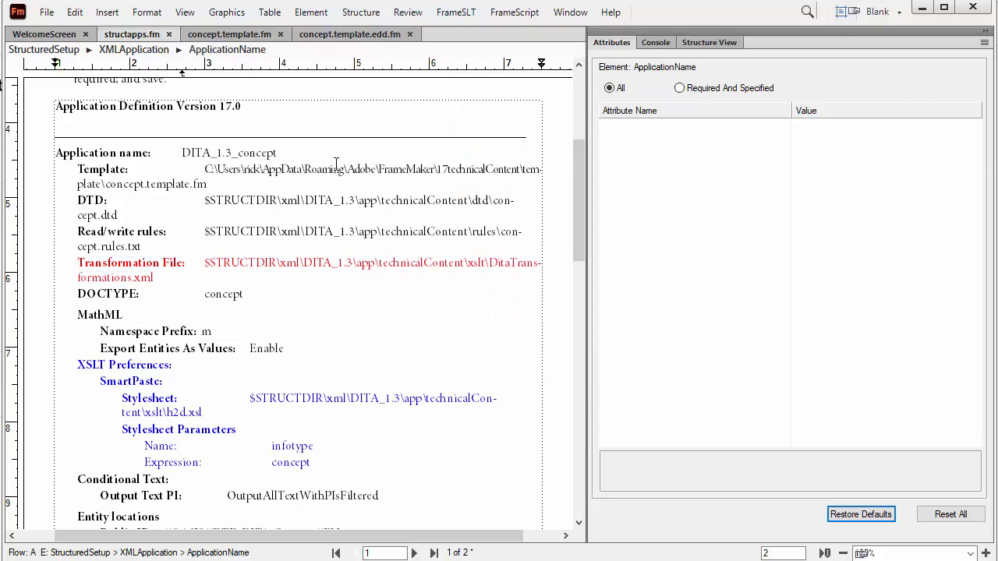
{"action": "left_click", "coordinate": [472, 170]}
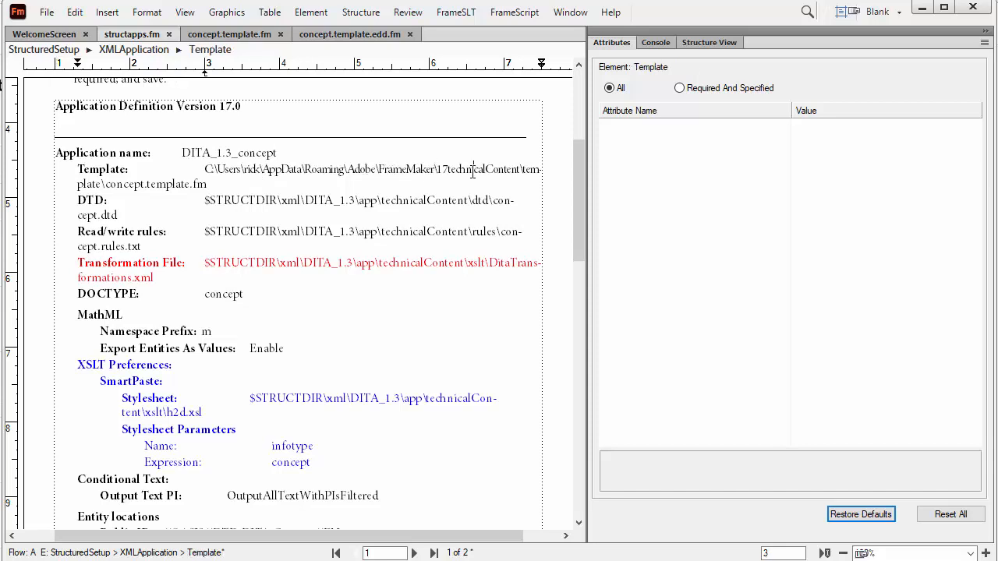
{"action": "left_click", "coordinate": [446, 171], "text": "shift"}
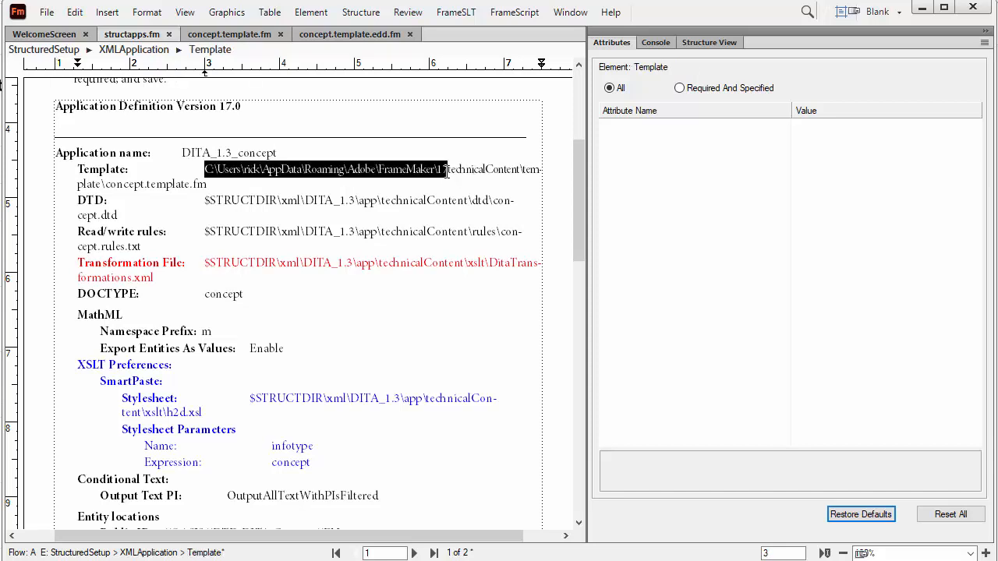
{"action": "left_click", "coordinate": [448, 171]}
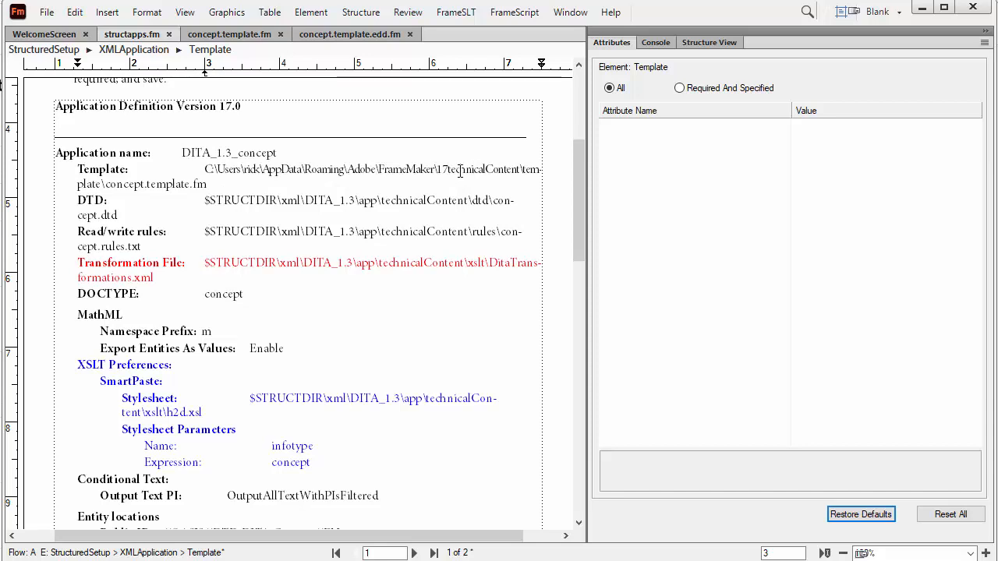
{"action": "double_click", "coordinate": [460, 170]}
{"action": "left_click", "coordinate": [454, 172]}
{"action": "type", "text": "\\"}
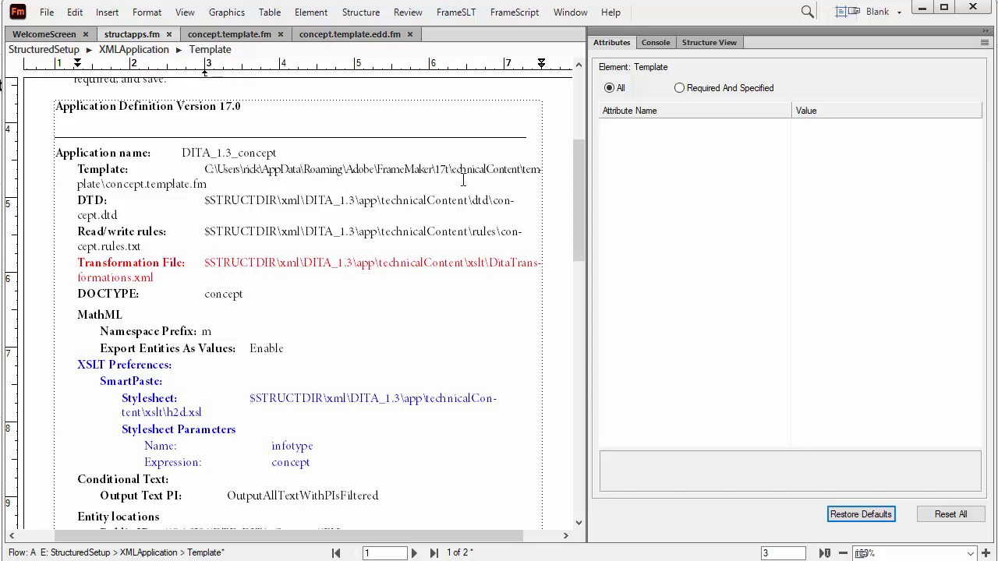
{"action": "key", "text": "BackSpace"}
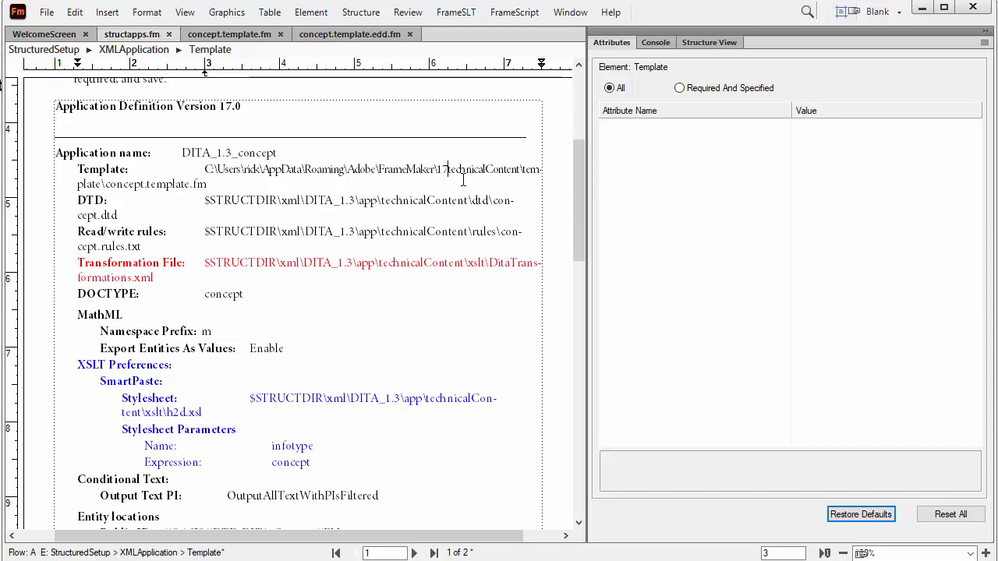
{"action": "key", "text": "Delete"}
{"action": "key", "text": "Delete"}
{"action": "key", "text": "Delete"}
{"action": "key", "text": "Delete"}
{"action": "key", "text": "Delete"}
{"action": "key", "text": "Delete"}
{"action": "key", "text": "Delete"}
{"action": "key", "text": "Delete"}
{"action": "key", "text": "Delete"}
{"action": "key", "text": "Delete"}
{"action": "key", "text": "Delete"}
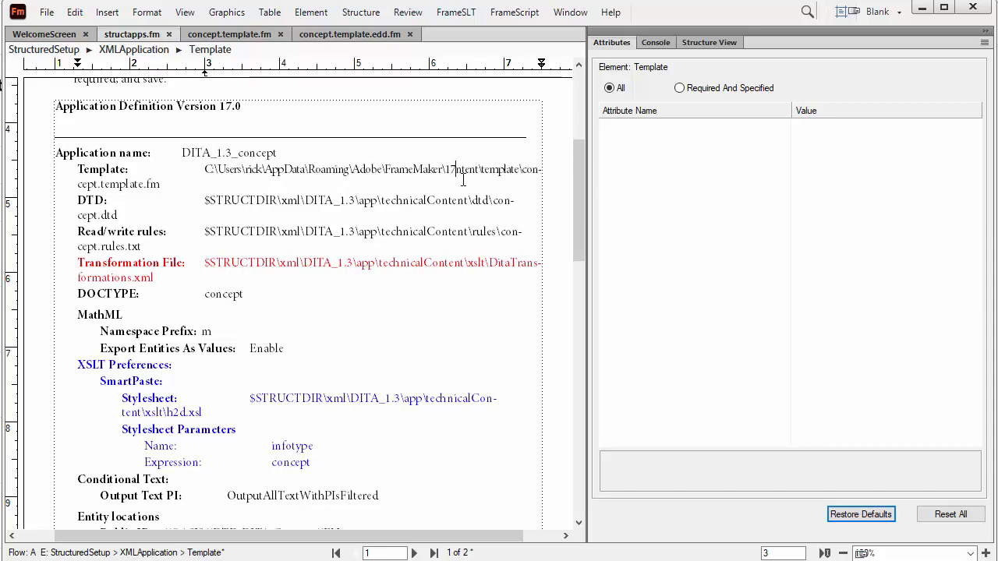
{"action": "key", "text": "Delete"}
{"action": "key", "text": "Delete"}
{"action": "key", "text": "Delete"}
{"action": "key", "text": "Delete"}
{"action": "key", "text": "Delete"}
{"action": "key", "text": "Delete"}
{"action": "key", "text": "Delete"}
{"action": "key", "text": "Delete"}
{"action": "key", "text": "Delete"}
{"action": "key", "text": "Delete"}
{"action": "key", "text": "Delete"}
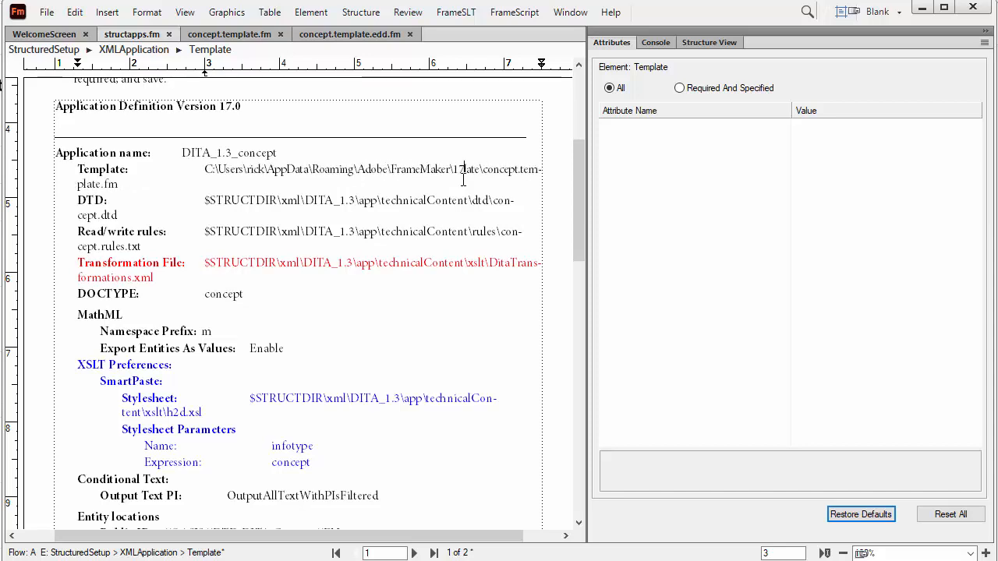
{"action": "key", "text": "Delete"}
{"action": "key", "text": "Delete"}
{"action": "key", "text": "Delete"}
{"action": "key", "text": "Delete"}
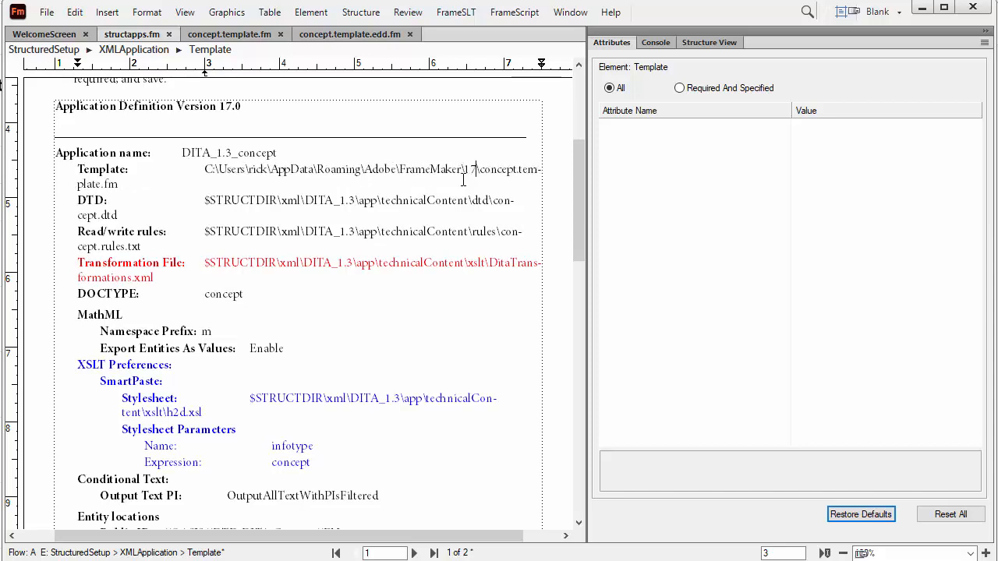
Step: Insert \carmen after the directory variable in the DITA_1.3_concept Template path and save structapps.fm
{"action": "type", "text": "\\"}
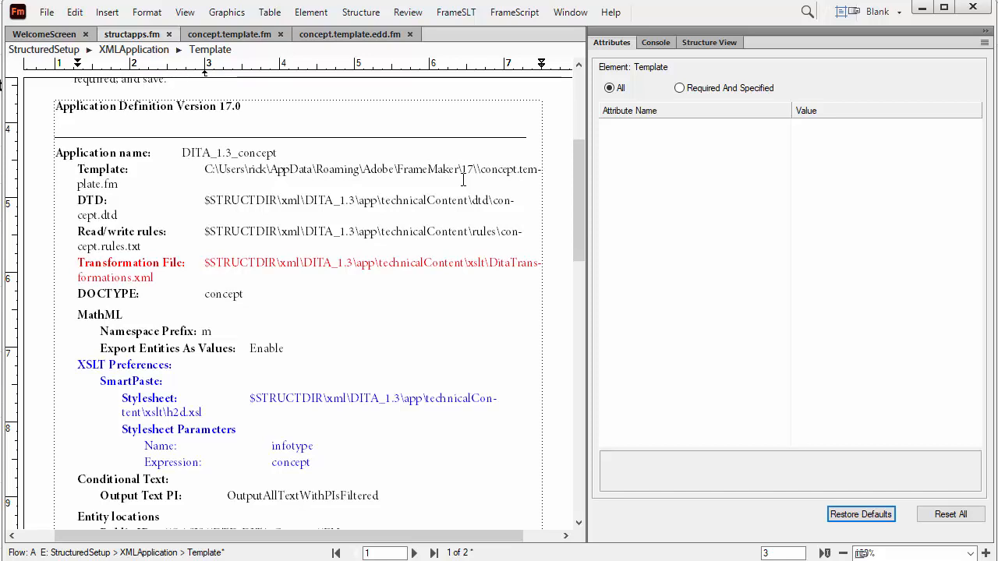
{"action": "type", "text": "carmen"}
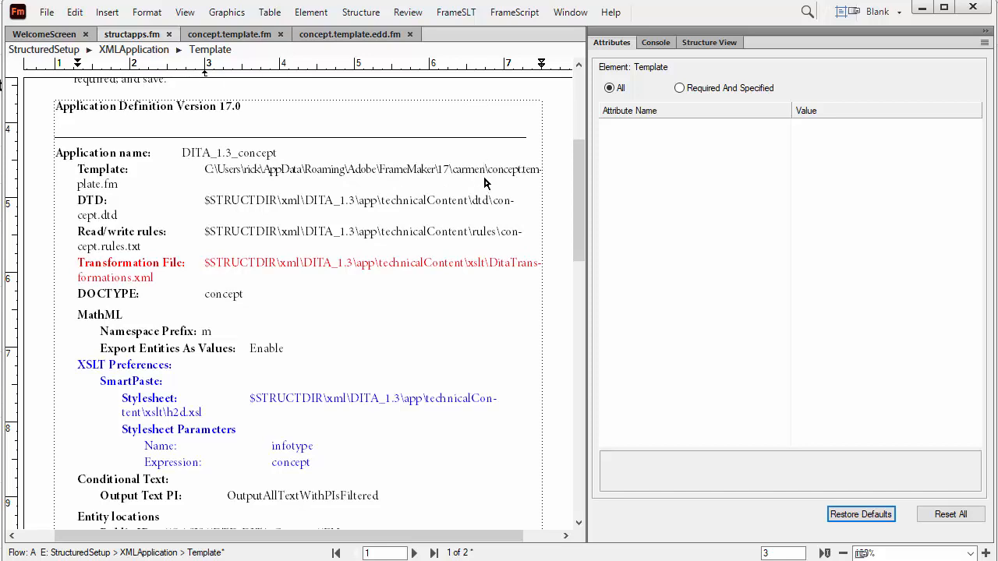
{"action": "key", "text": "ctrl+s"}
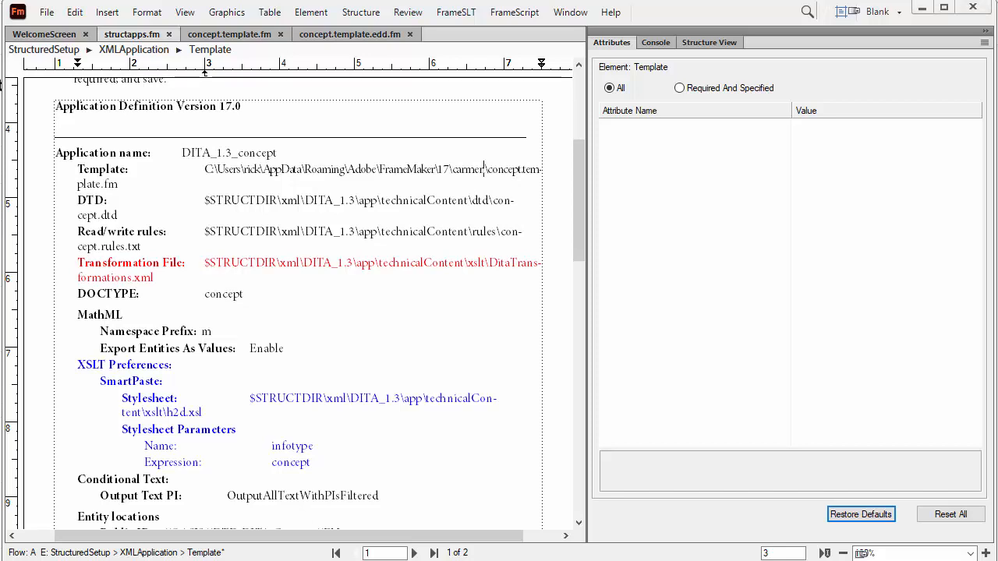
Step: Compare the Template entry with the carmen folder's full path and its concept.template.fm file in File Explorer, and return to FrameMaker
{"action": "key", "text": "alt+Tab"}
{"action": "left_click", "coordinate": [503, 58]}
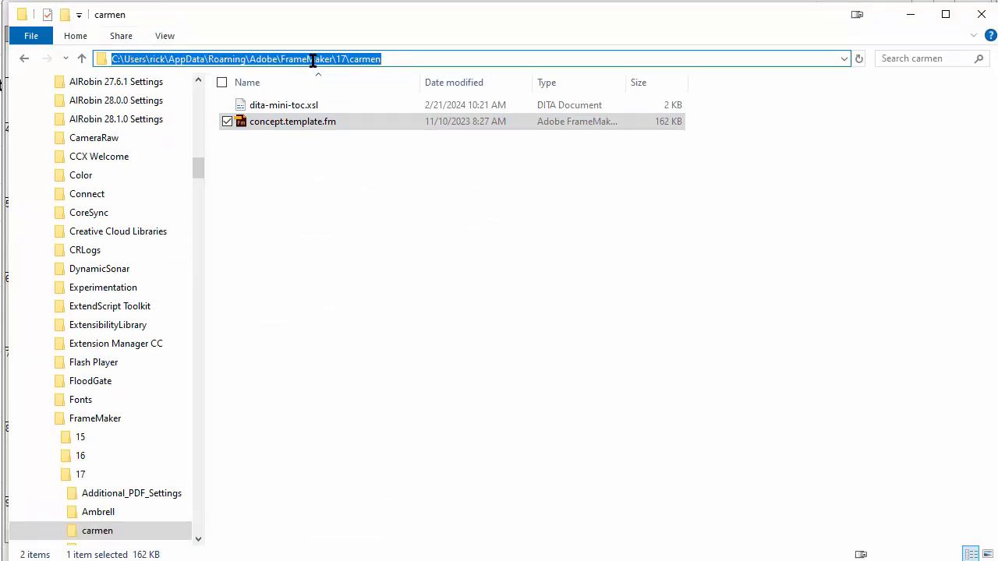
{"action": "left_click", "coordinate": [324, 122]}
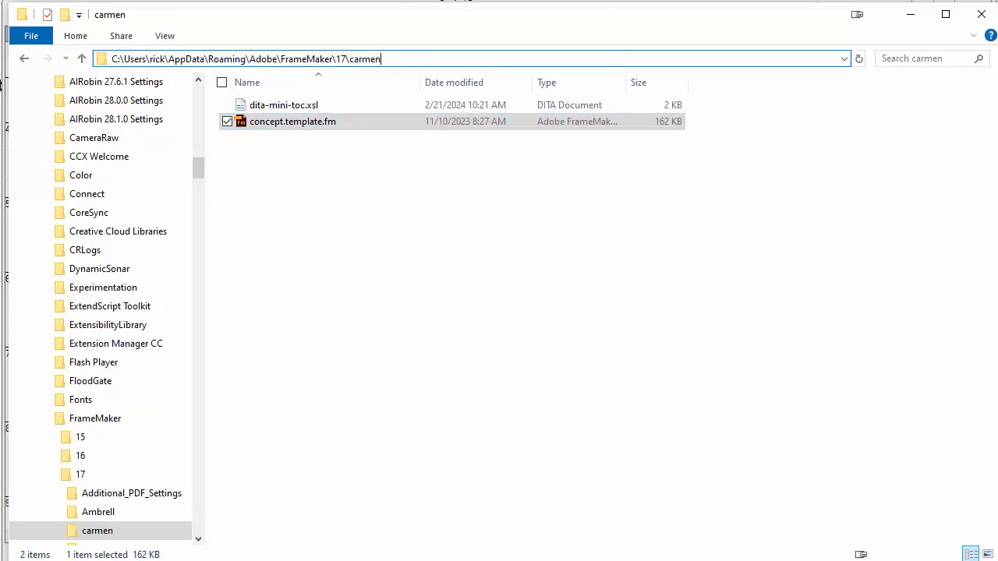
{"action": "key", "text": "alt+Tab"}
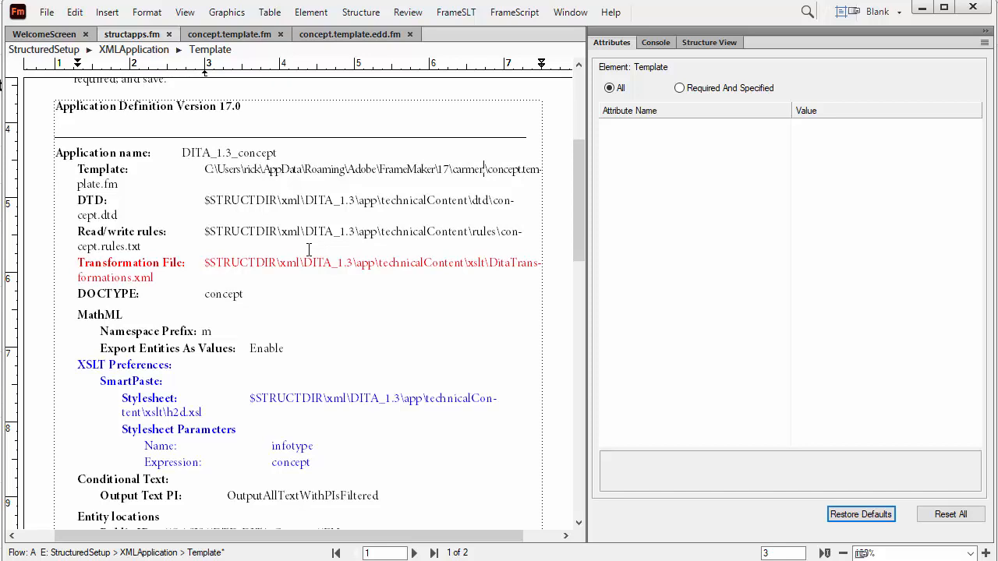
Step: Read the updated structured application definitions into FrameMaker and dismiss the message
{"action": "double_click", "coordinate": [249, 202]}
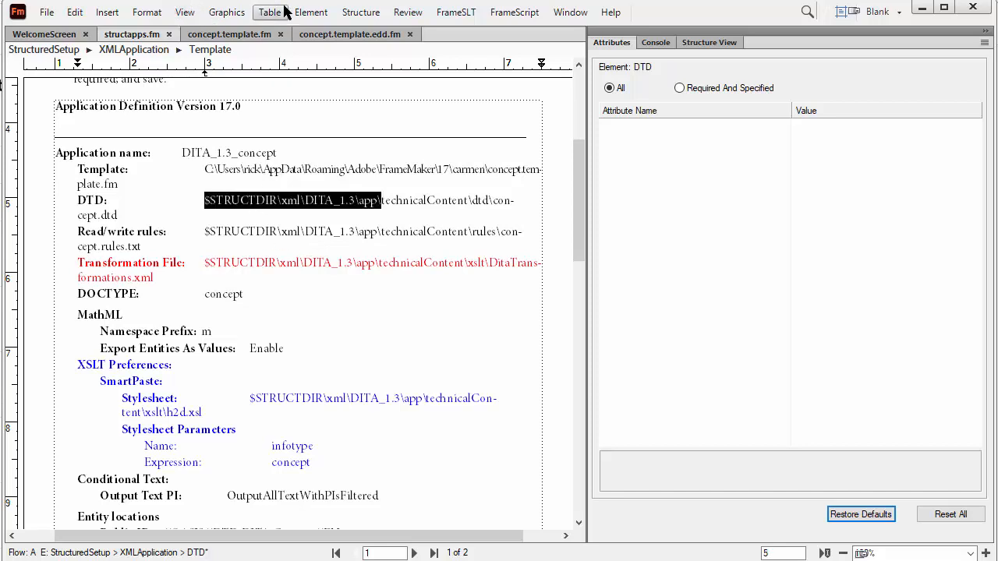
{"action": "left_click", "coordinate": [347, 13]}
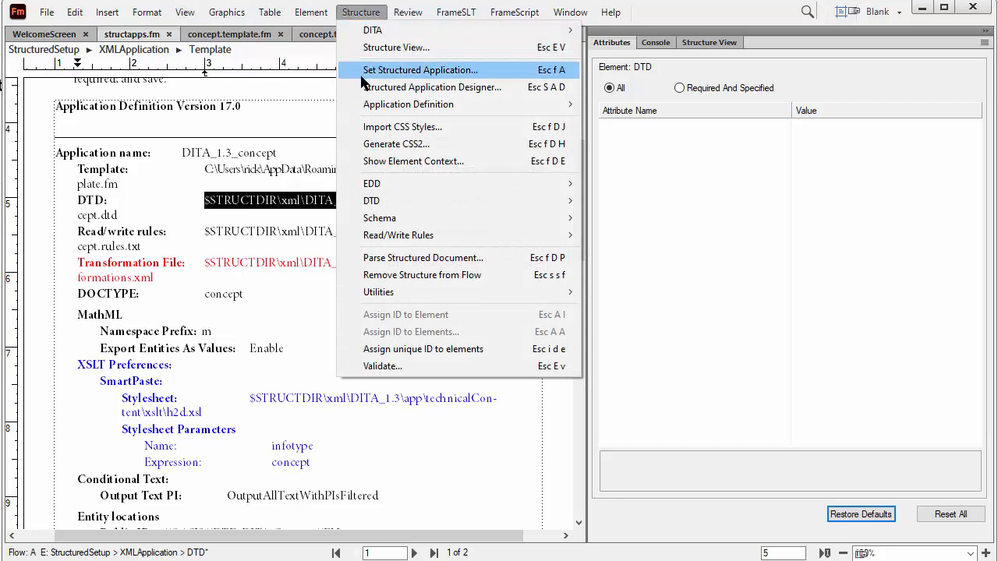
{"action": "mouse_move", "coordinate": [463, 104]}
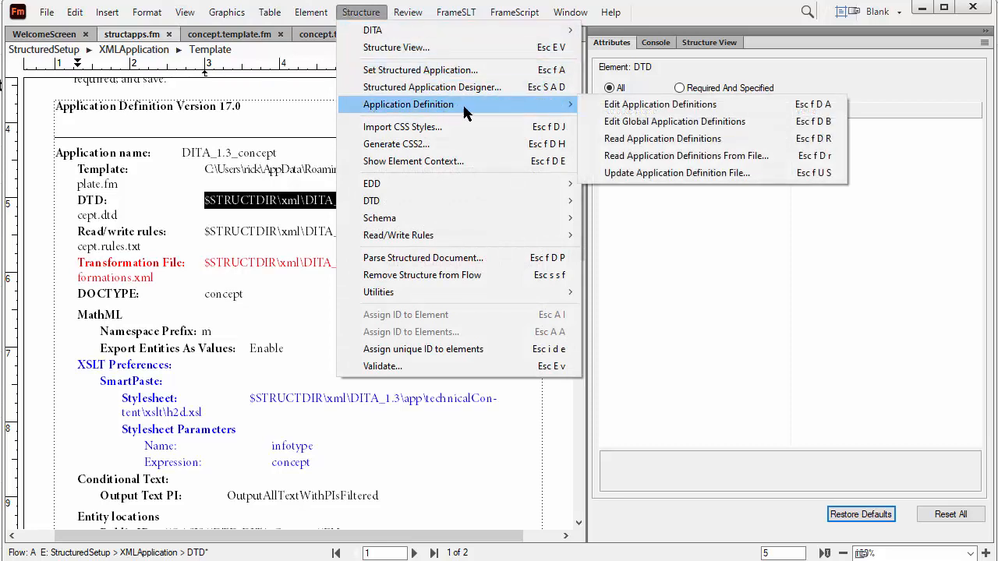
{"action": "left_click", "coordinate": [644, 138]}
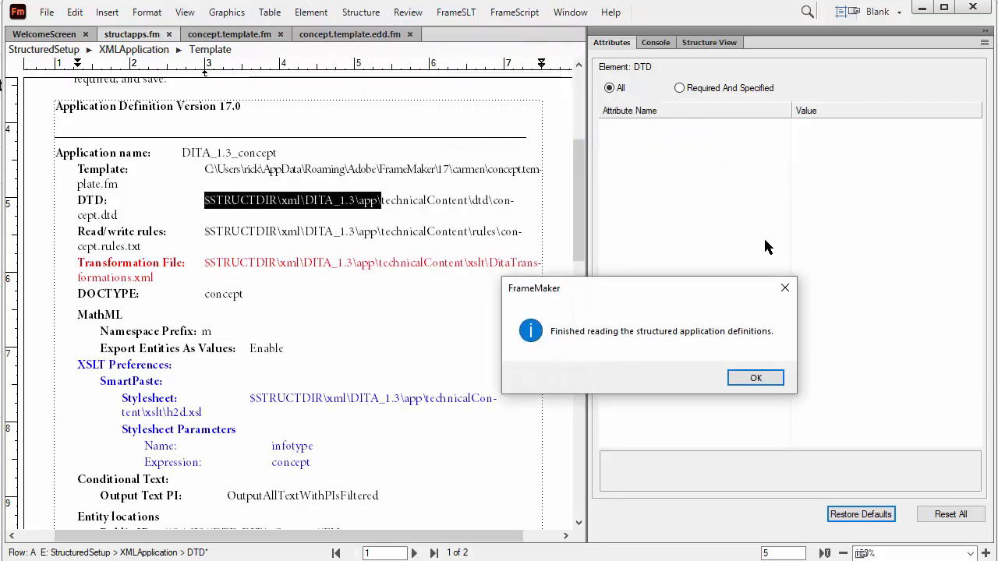
{"action": "left_click", "coordinate": [770, 381]}
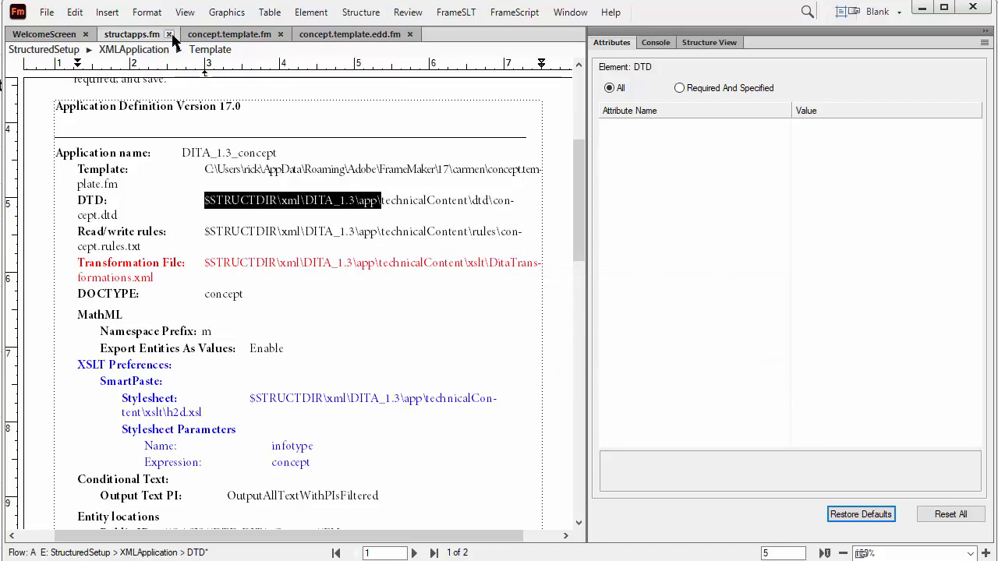
Step: Close structapps.fm, concept.template.fm and concept.template.edd.fm
{"action": "left_click", "coordinate": [169, 34]}
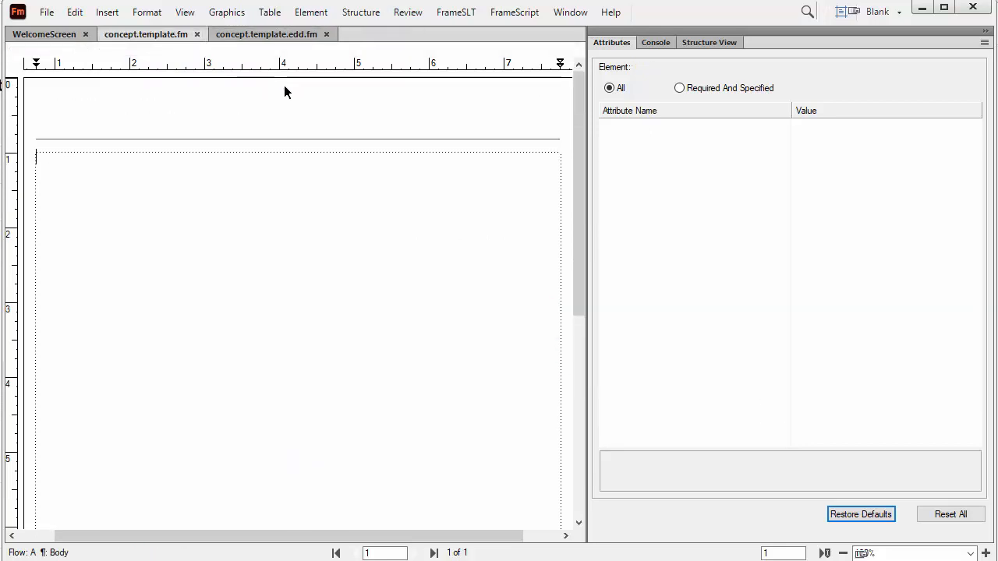
{"action": "left_click", "coordinate": [197, 35]}
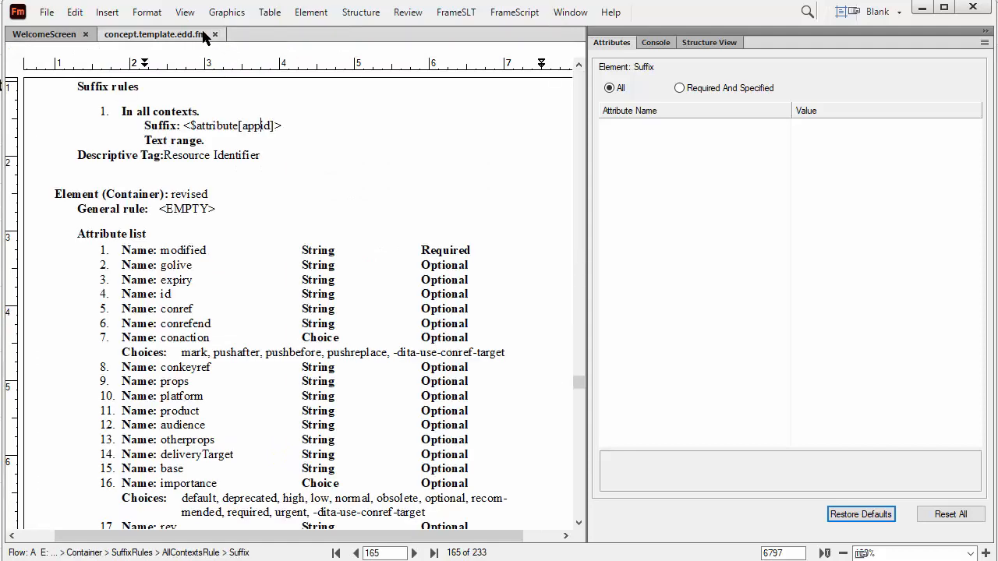
{"action": "left_click", "coordinate": [216, 34]}
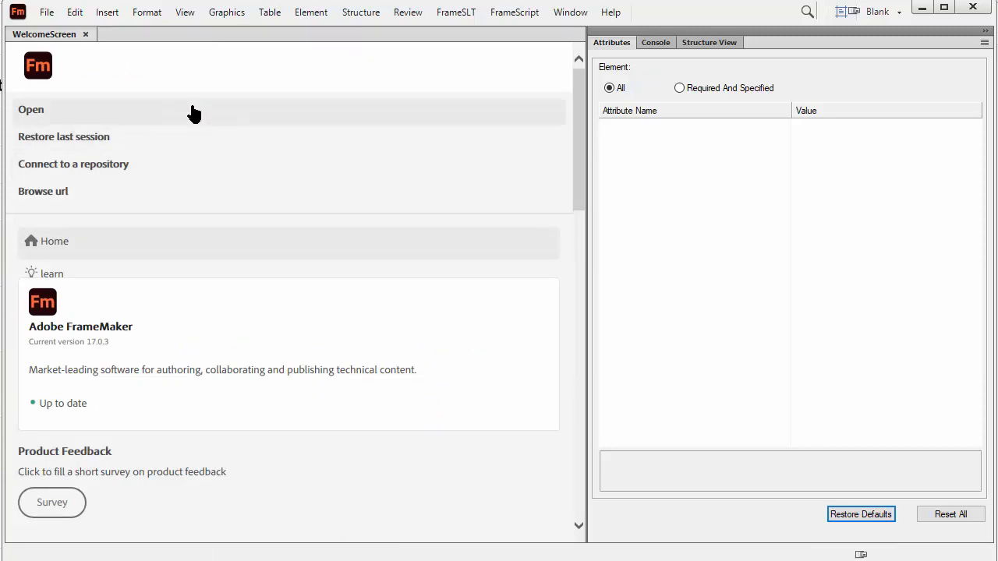
{"action": "left_click", "coordinate": [47, 12]}
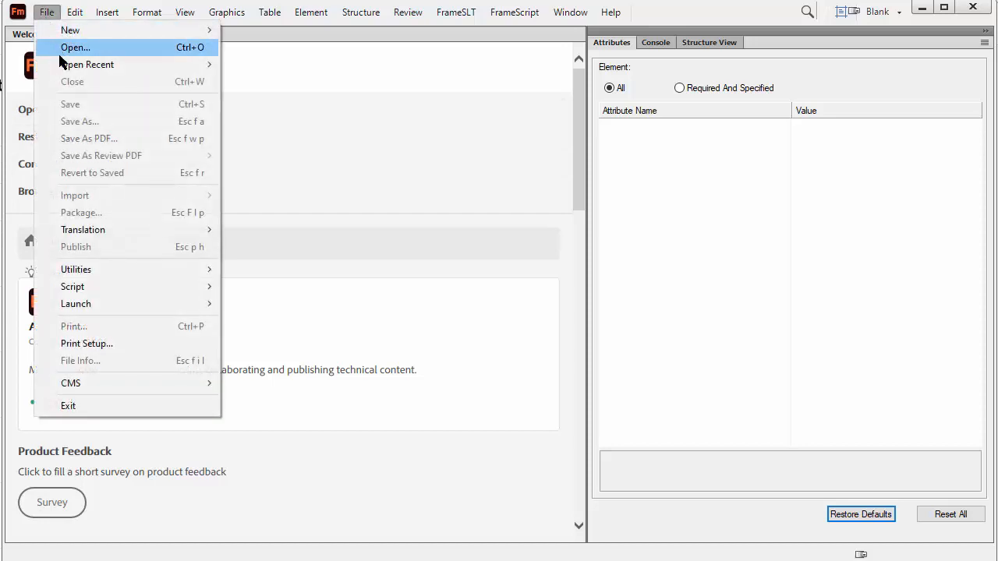
{"action": "left_click", "coordinate": [63, 47]}
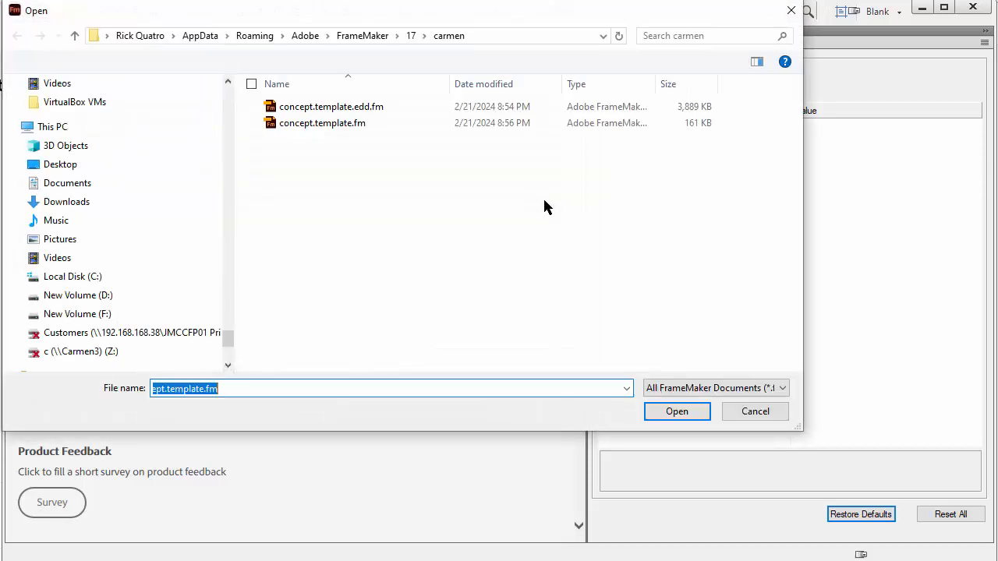
{"action": "left_click", "coordinate": [753, 409]}
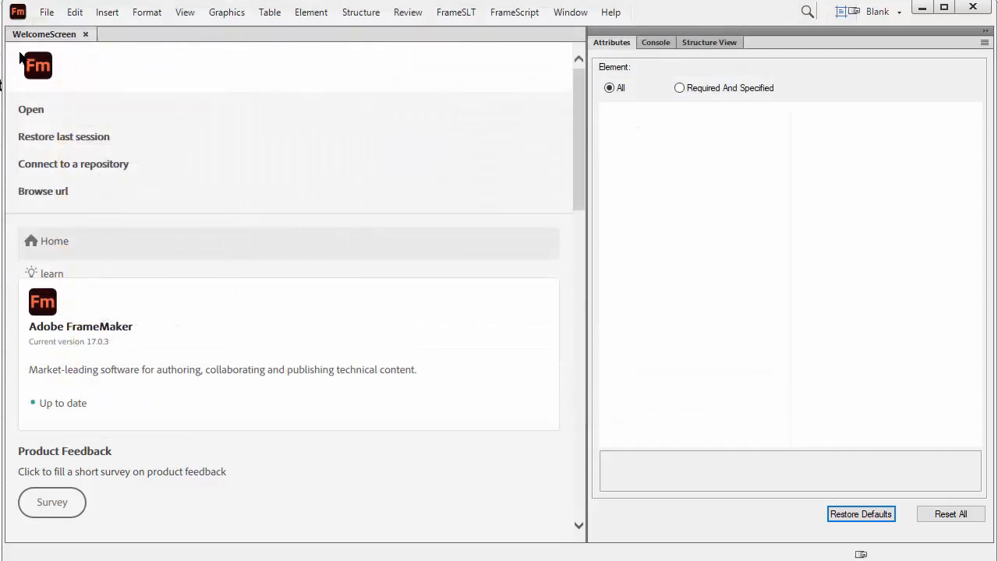
{"action": "left_click", "coordinate": [47, 12]}
{"action": "mouse_move", "coordinate": [80, 70]}
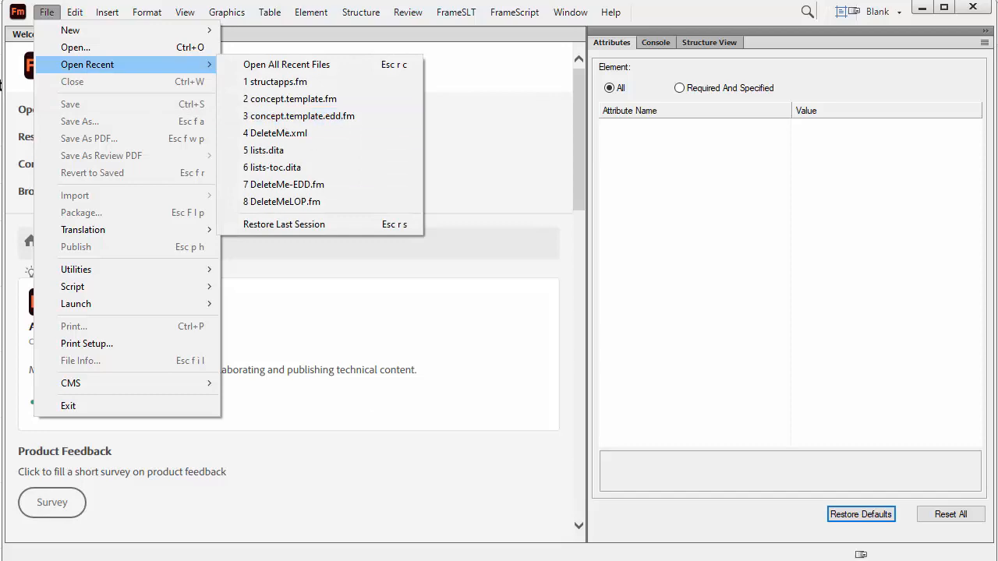
Step: Switch to File Explorer, return to the _dita-mini-toc folder, and open DeleteMe.xml in FrameMaker
{"action": "key", "text": "alt+Tab"}
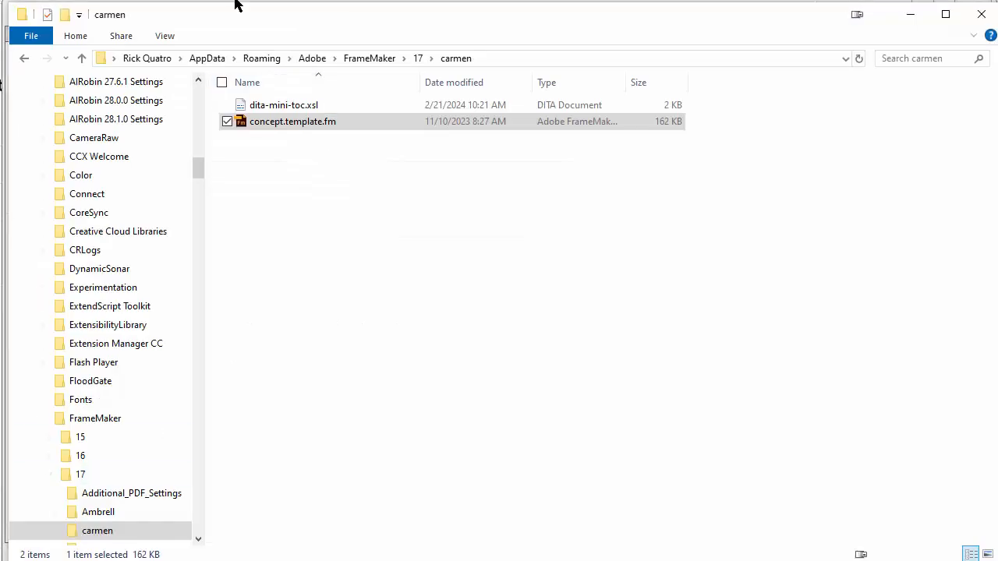
{"action": "left_click", "coordinate": [25, 58]}
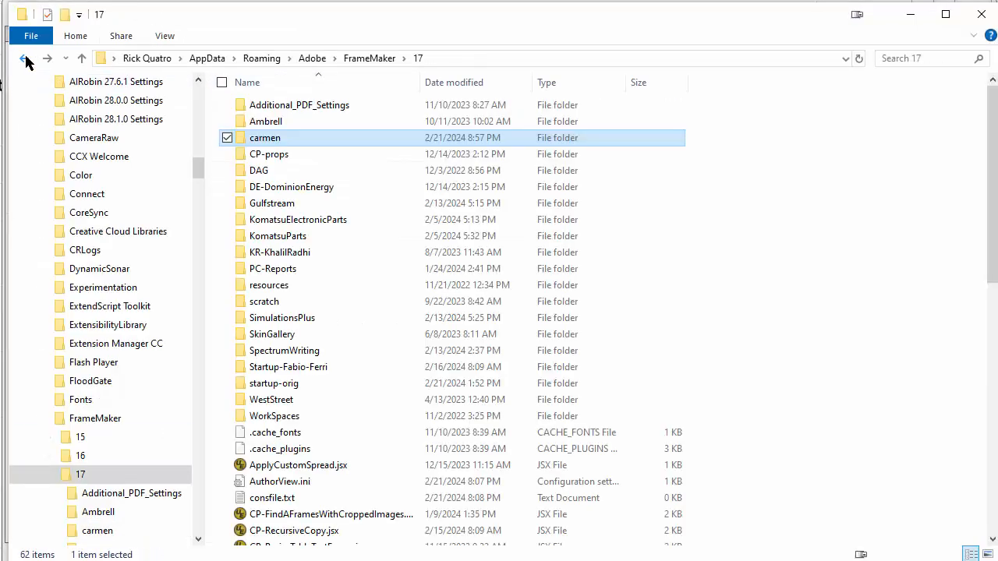
{"action": "left_click", "coordinate": [24, 59]}
{"action": "left_click", "coordinate": [24, 59]}
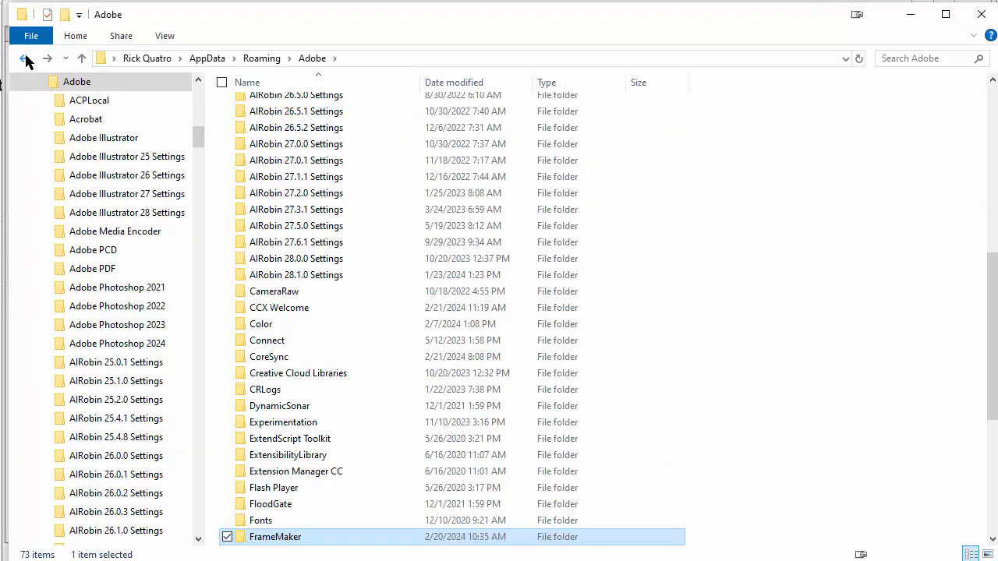
{"action": "left_click", "coordinate": [24, 59]}
{"action": "left_click", "coordinate": [24, 58]}
{"action": "left_click", "coordinate": [24, 58]}
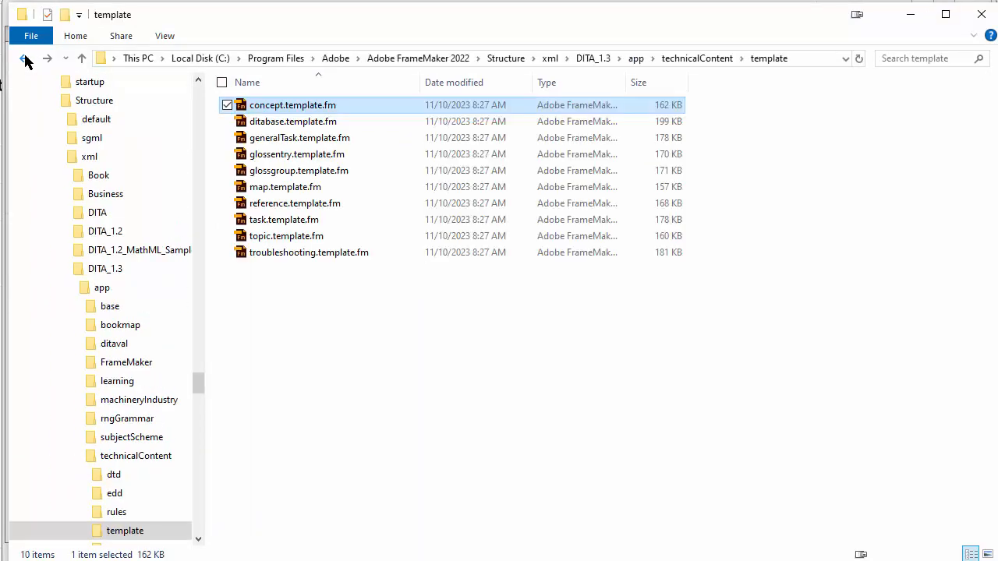
{"action": "left_click", "coordinate": [24, 59]}
{"action": "left_click", "coordinate": [24, 59]}
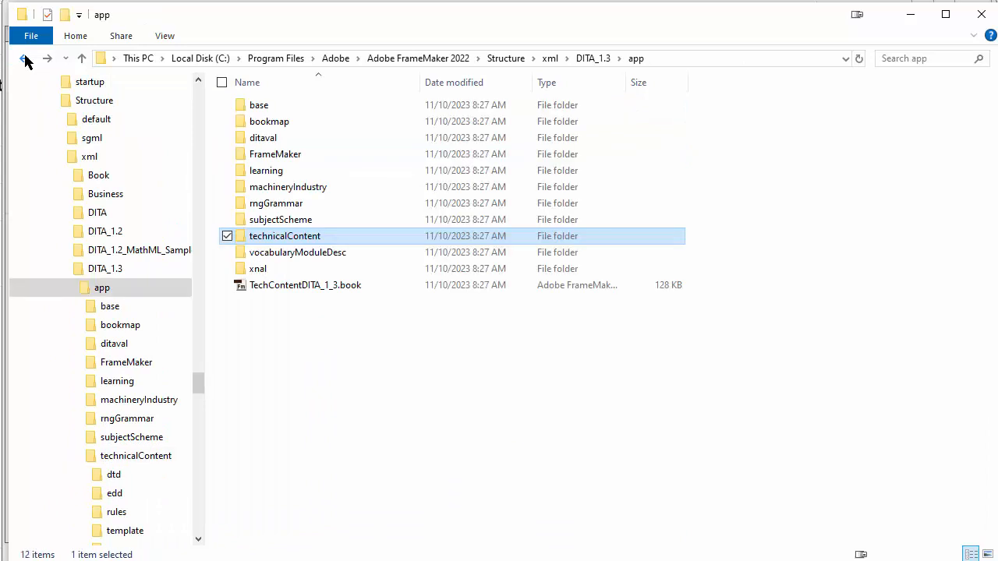
{"action": "left_click", "coordinate": [24, 59]}
{"action": "left_click", "coordinate": [24, 59]}
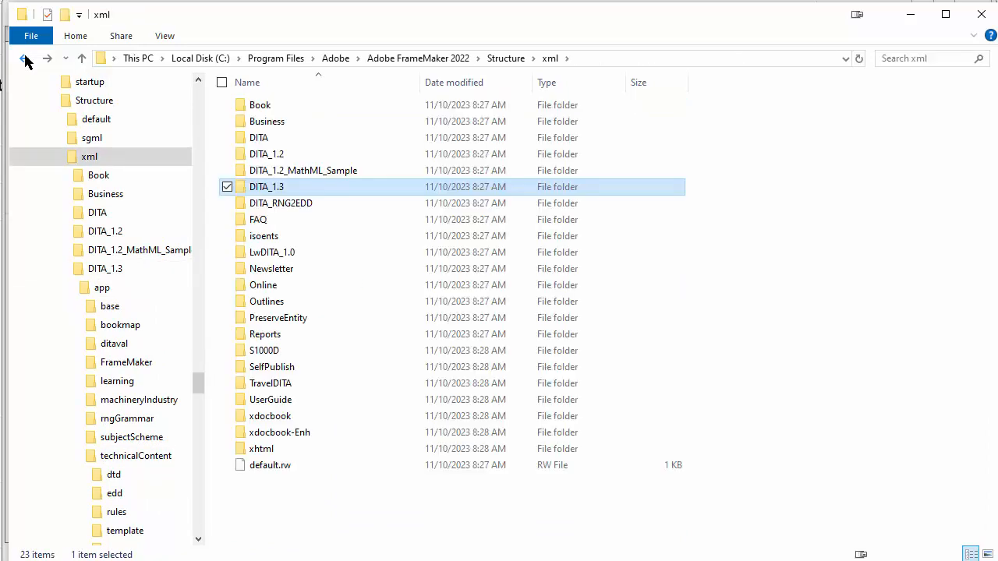
{"action": "left_click", "coordinate": [24, 59]}
{"action": "left_click", "coordinate": [24, 58]}
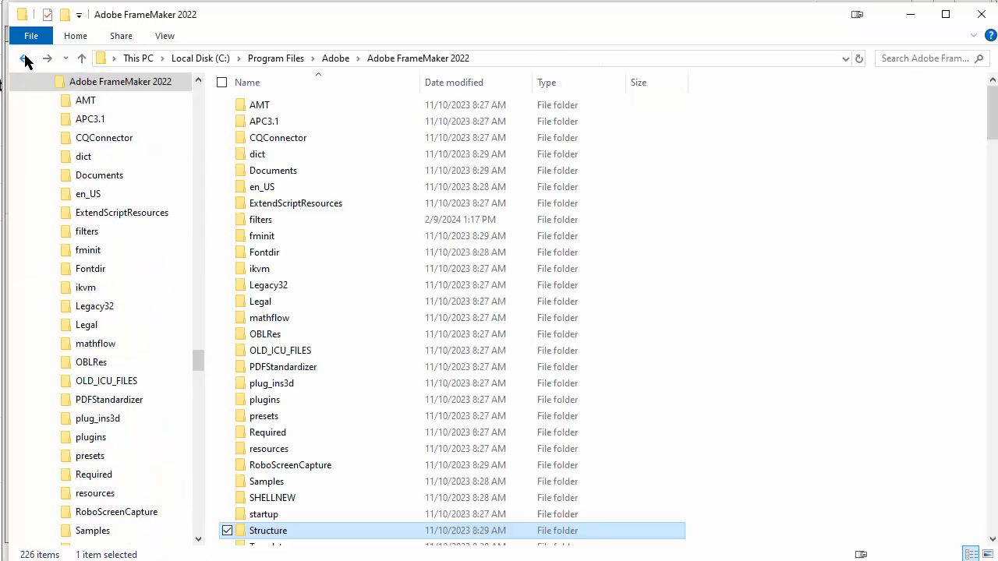
{"action": "left_click", "coordinate": [25, 59]}
{"action": "left_click", "coordinate": [24, 59]}
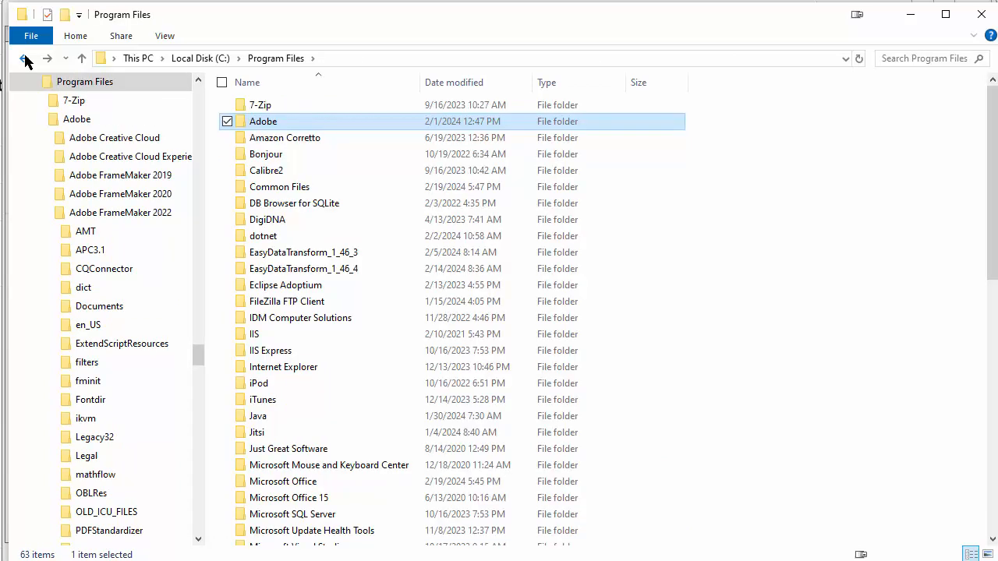
{"action": "left_click", "coordinate": [24, 59]}
{"action": "left_click", "coordinate": [24, 58]}
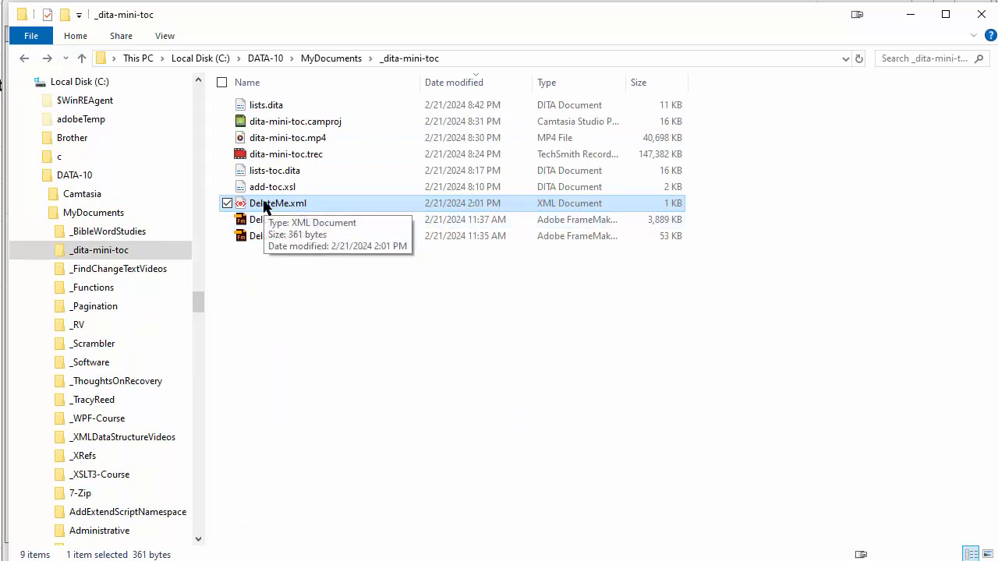
{"action": "left_click_drag", "start_coordinate": [264, 204], "coordinate": [315, 189]}
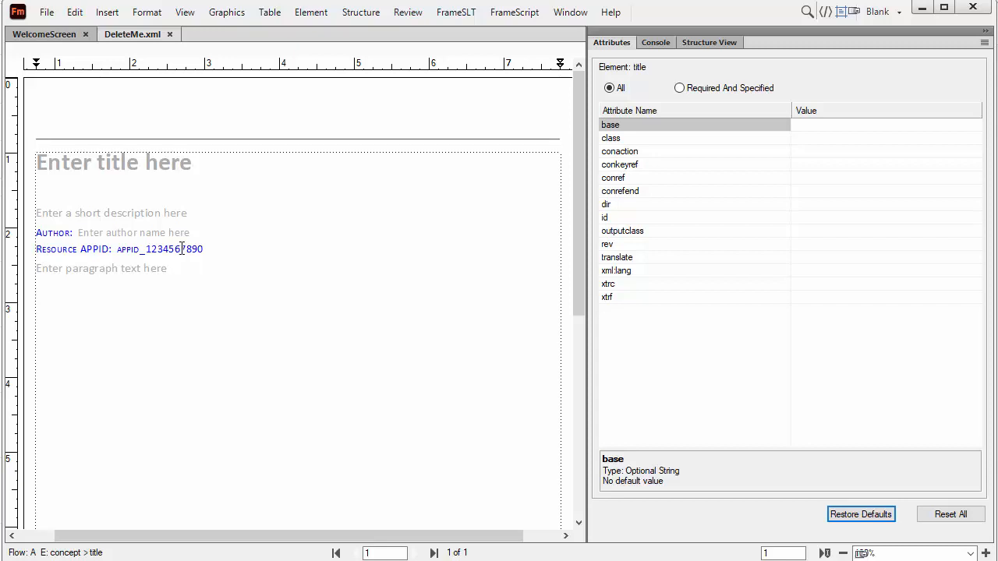
Step: Close DeleteMe.xml and reopen the recently used concept.template.fm
{"action": "left_click", "coordinate": [170, 35]}
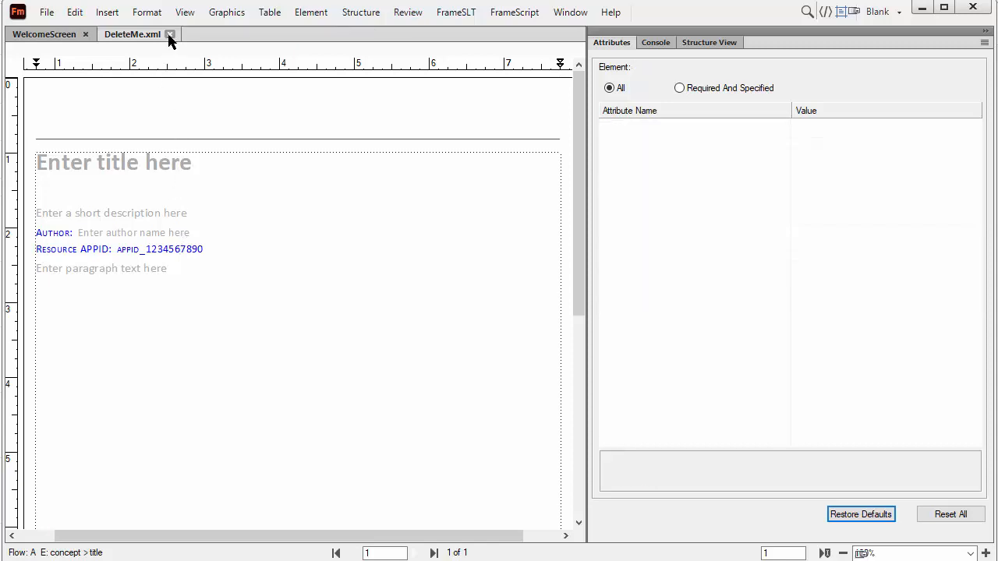
{"action": "left_click", "coordinate": [45, 14]}
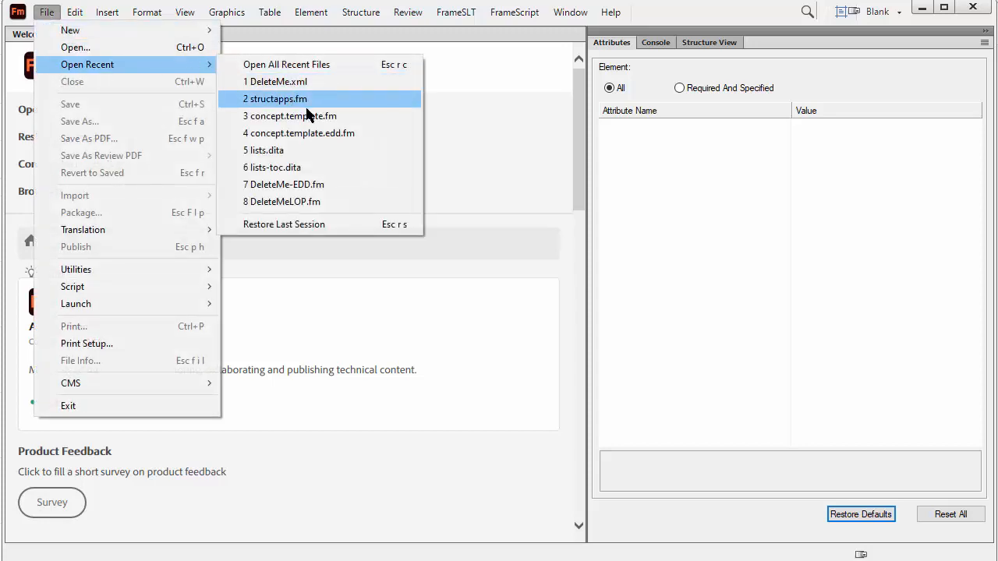
{"action": "left_click", "coordinate": [306, 115]}
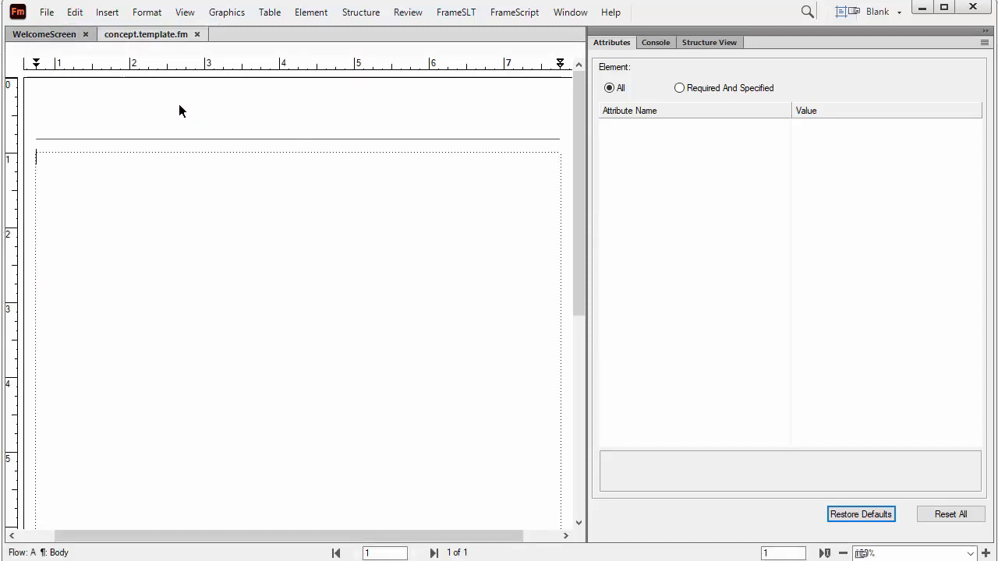
{"action": "left_click", "coordinate": [24, 133]}
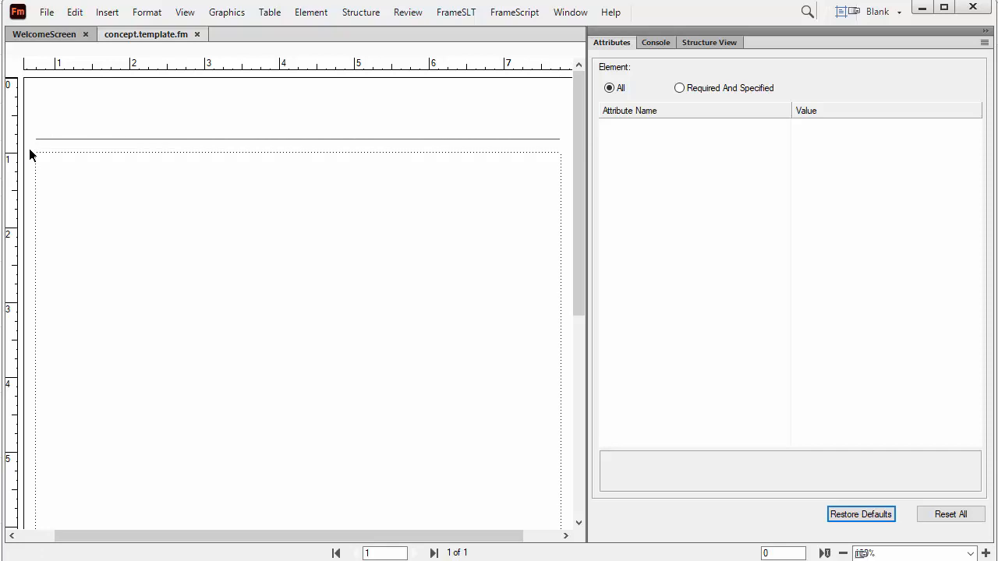
Step: Draw a one-column text frame about 2.8 by 0.4 inches in the page header and place the text cursor inside it
{"action": "left_click", "coordinate": [218, 17]}
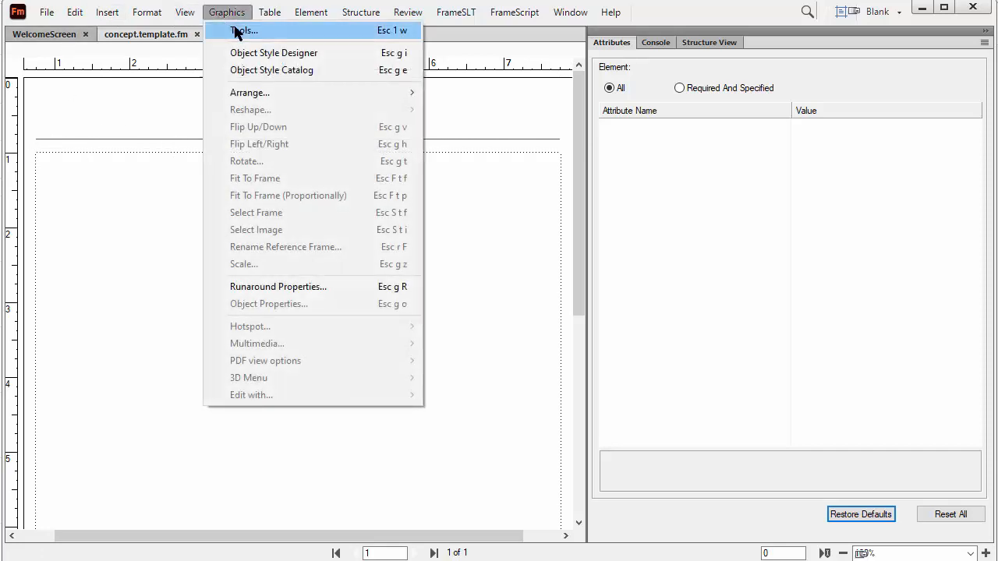
{"action": "left_click", "coordinate": [234, 29]}
{"action": "left_click", "coordinate": [17, 158]}
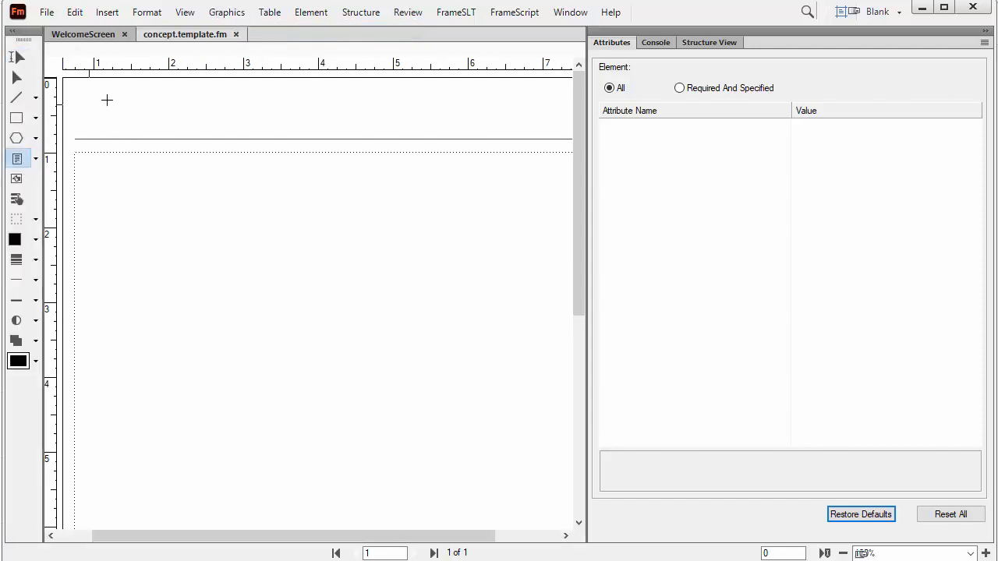
{"action": "left_click_drag", "start_coordinate": [102, 93], "coordinate": [312, 124]}
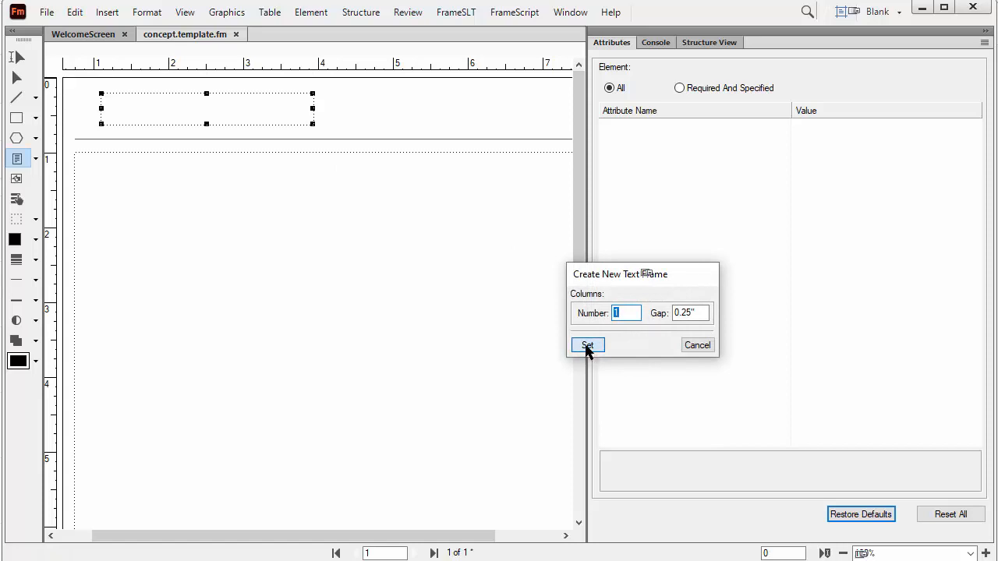
{"action": "left_click", "coordinate": [586, 346]}
{"action": "left_click", "coordinate": [188, 107]}
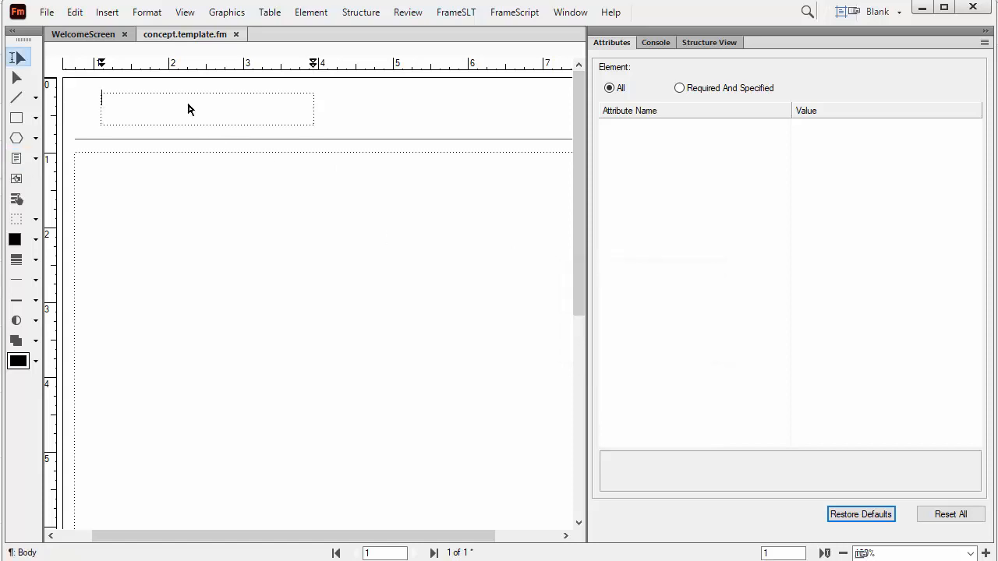
Step: Enter "Custom concept template" in the header text frame, then save and close concept.template.fm
{"action": "type", "text": "Custo"}
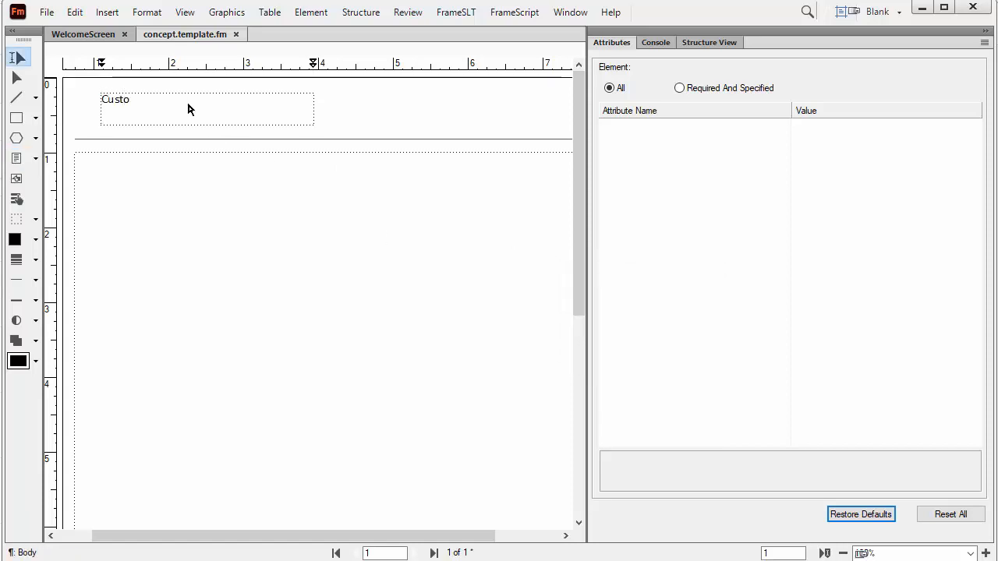
{"action": "type", "text": "m conc"}
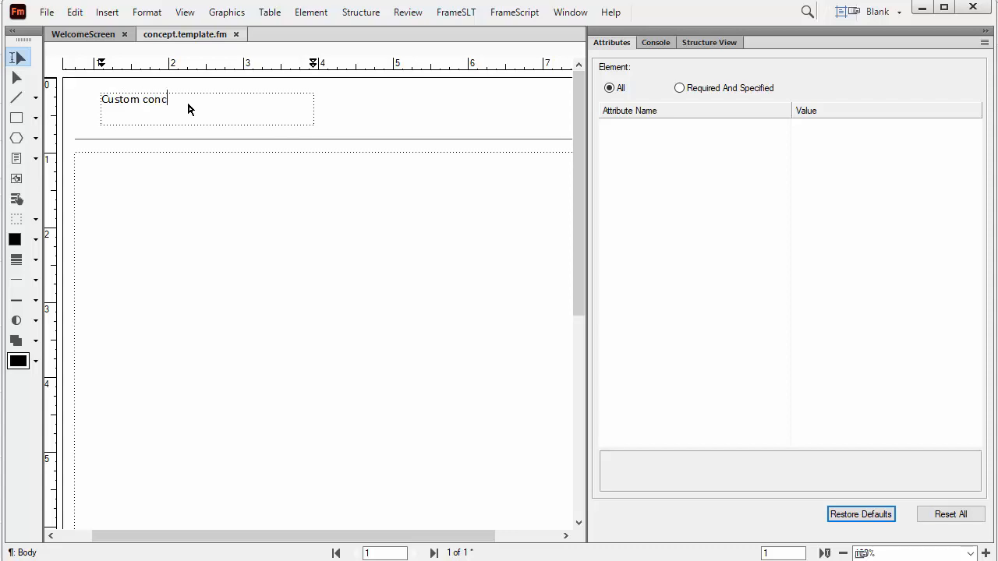
{"action": "type", "text": "ept template"}
{"action": "key", "text": "ctrl+s"}
{"action": "left_click", "coordinate": [236, 34]}
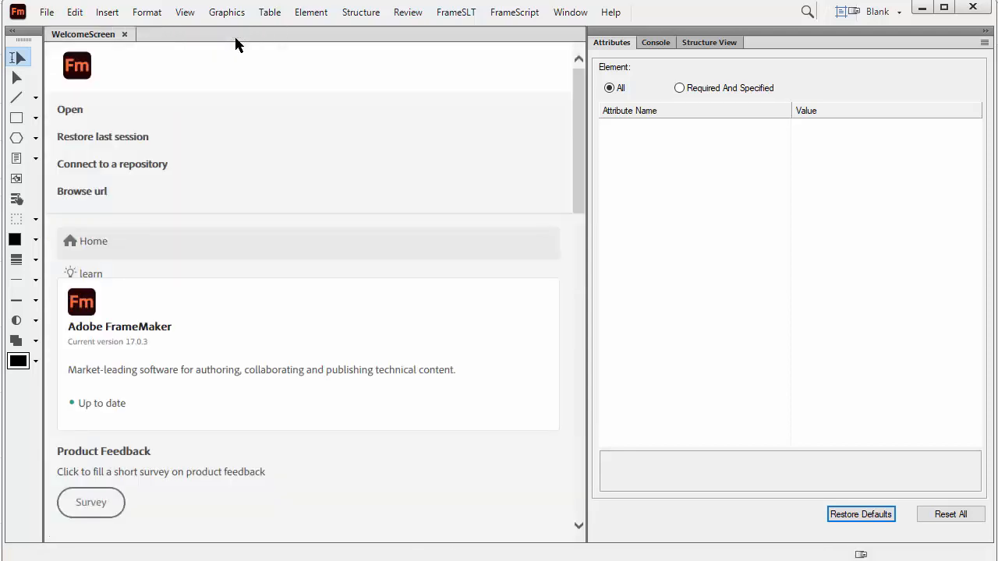
Step: Reopen the recently used DeleteMe.xml to check that it uses the custom template
{"action": "left_click", "coordinate": [43, 13]}
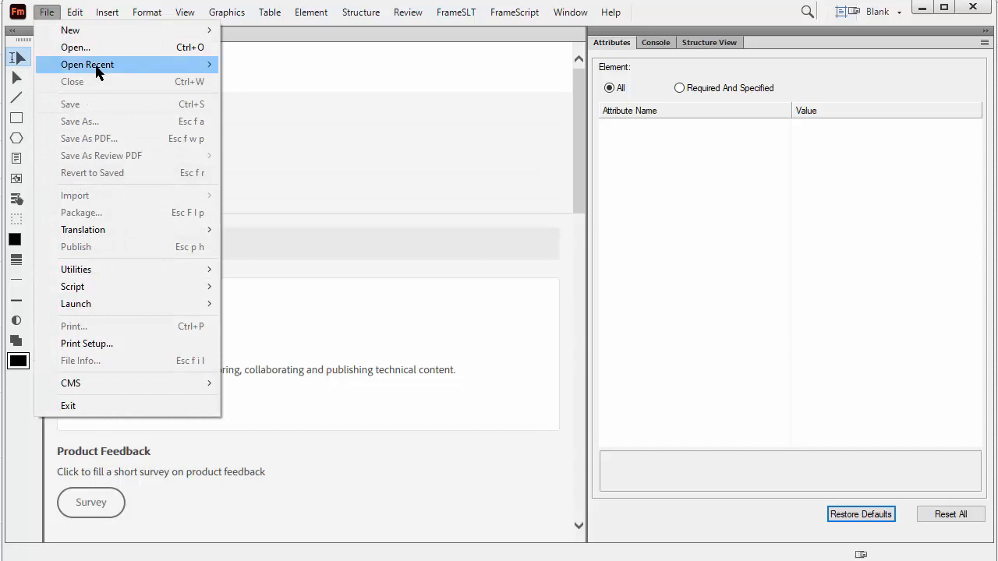
{"action": "mouse_move", "coordinate": [198, 66]}
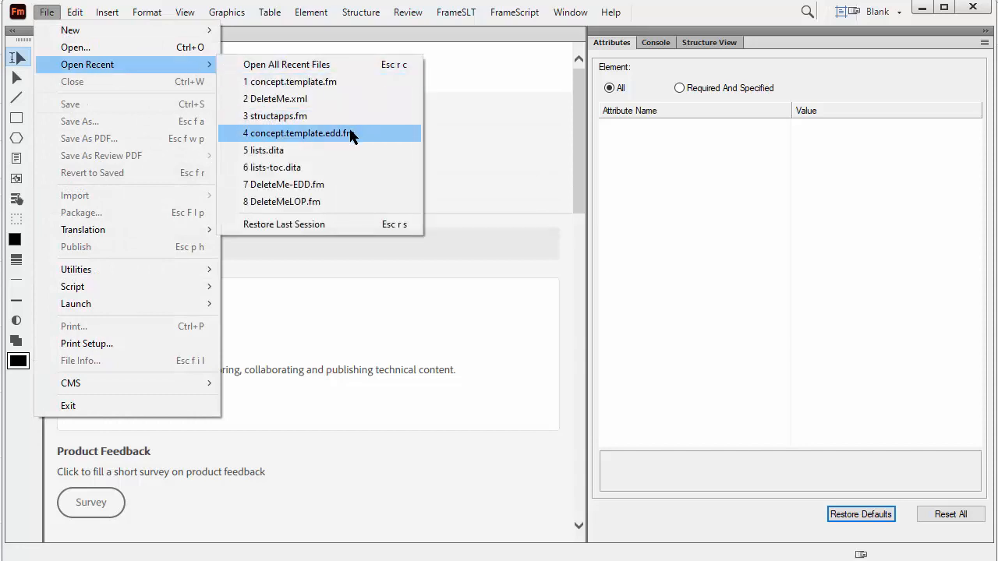
{"action": "left_click", "coordinate": [316, 99]}
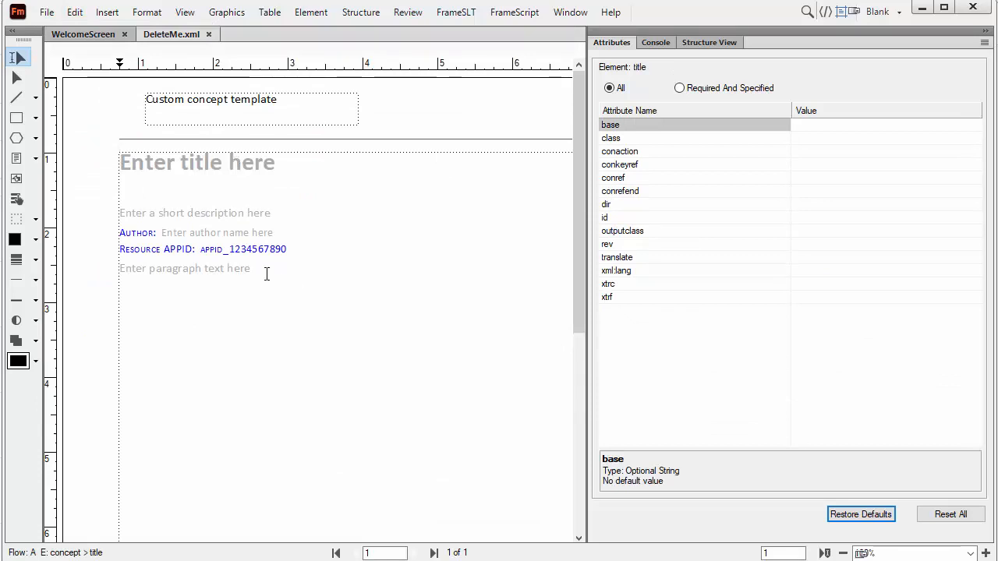
{"action": "left_click", "coordinate": [269, 248]}
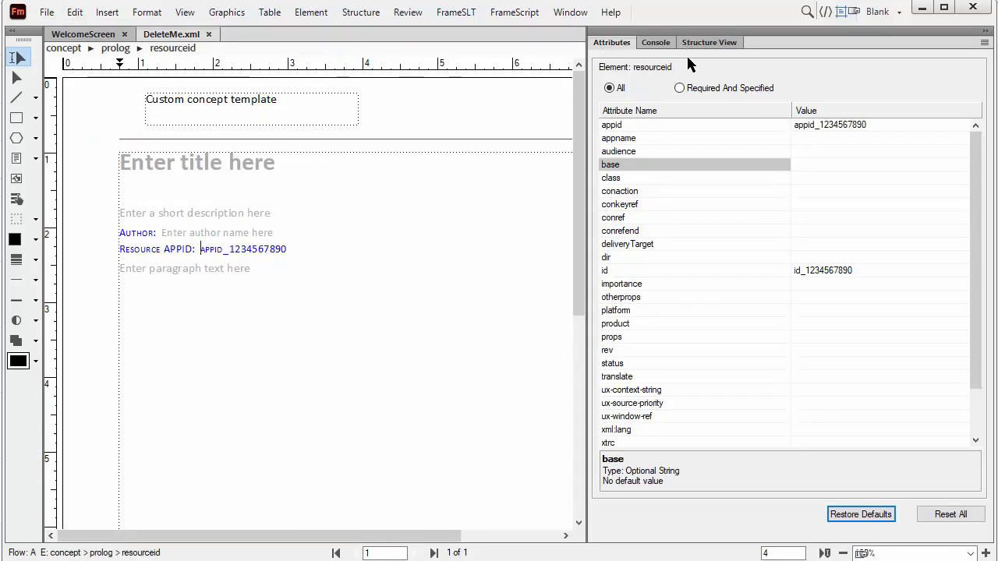
{"action": "left_click", "coordinate": [873, 123]}
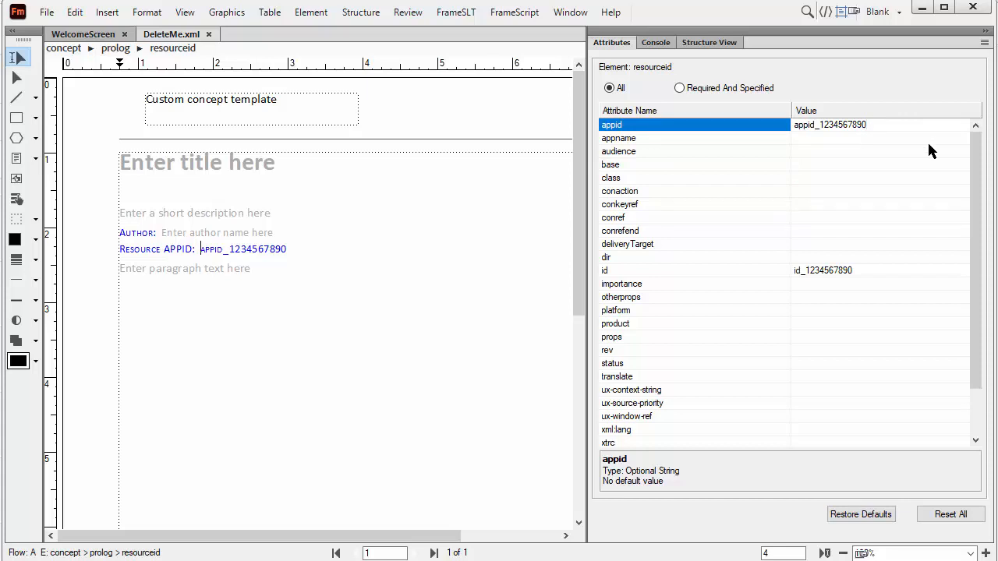
{"action": "type", "text": "_abc"}
{"action": "key", "text": "Return"}
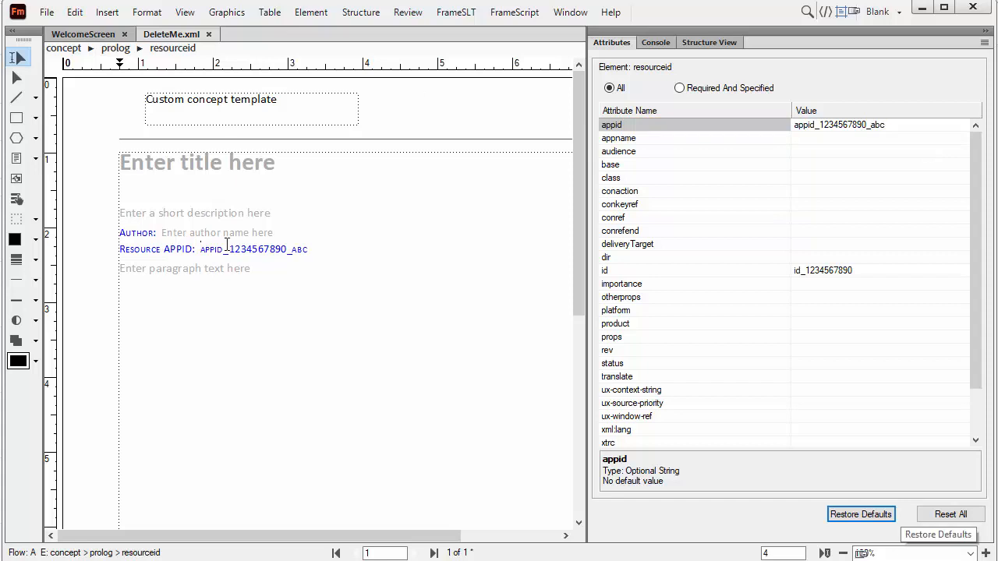